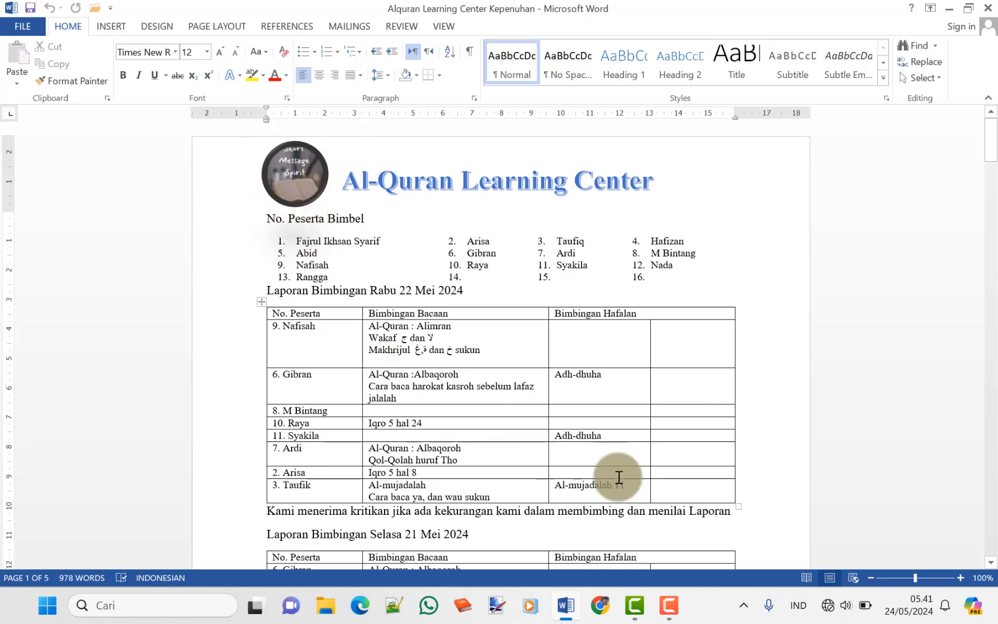
Set the text from 'No. Peserta Bimbel' through the closing remark to font size 9
left_click(663, 512, "shift")
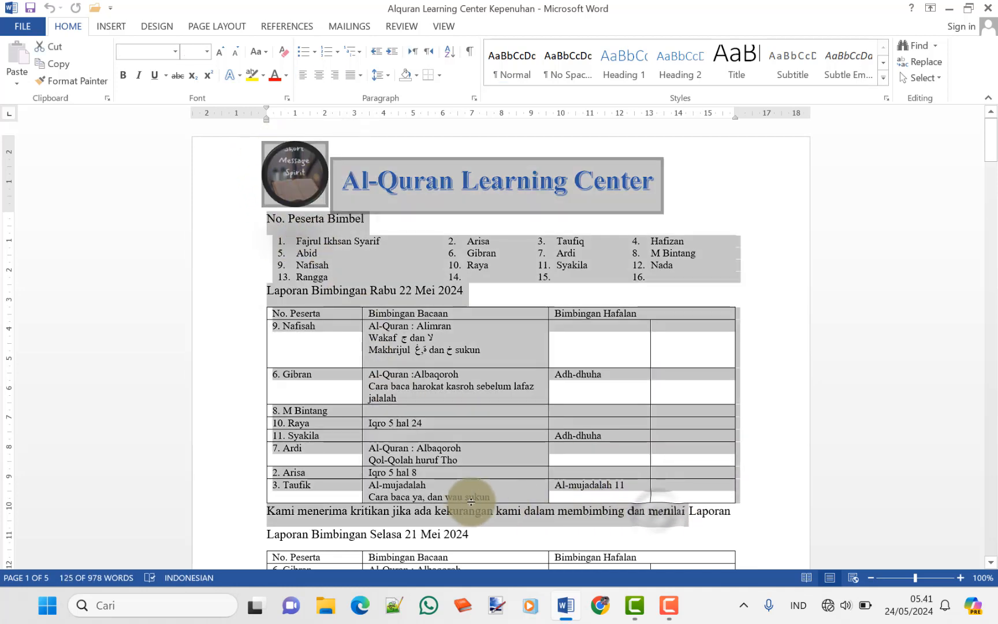
left_click(367, 228)
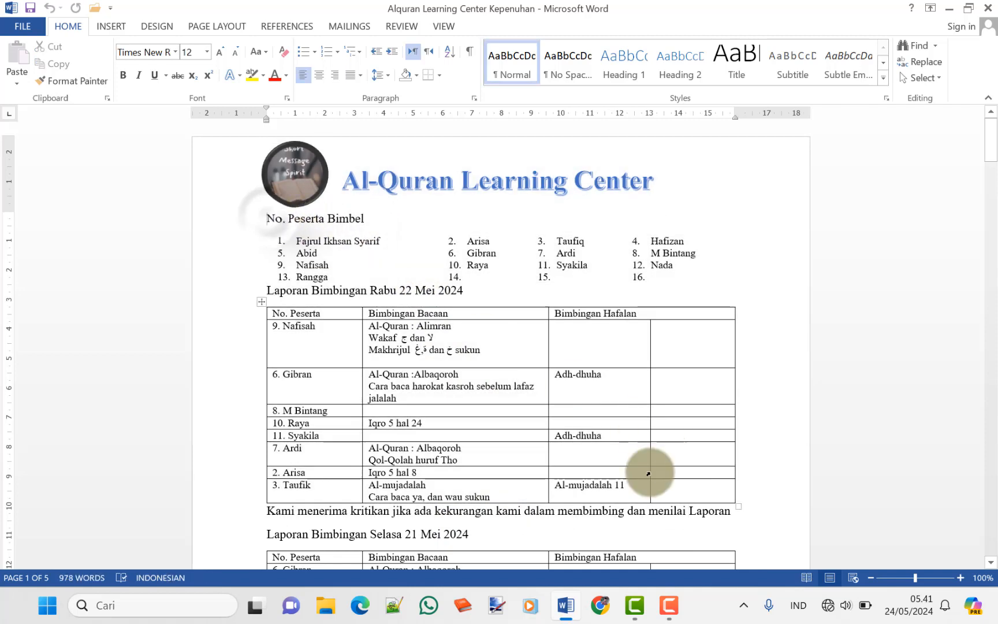
left_click(614, 523, "shift")
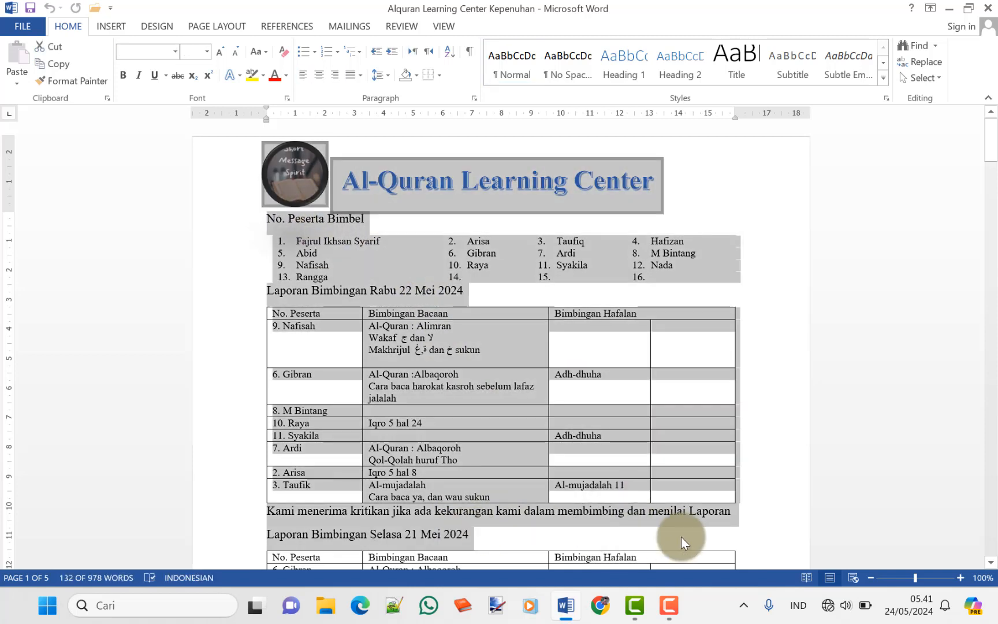
left_click(731, 512, "shift")
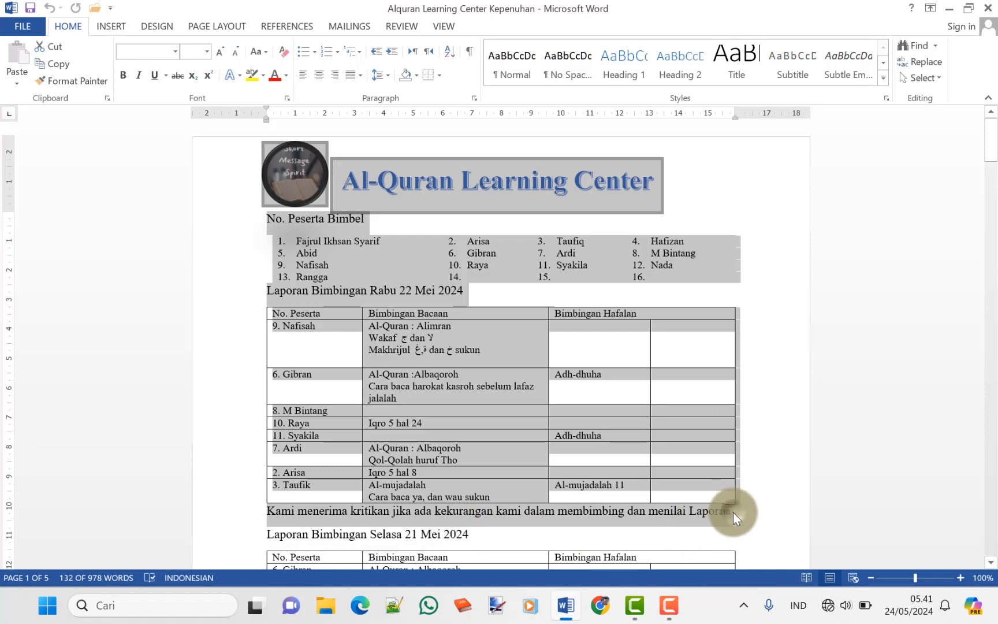
left_click(206, 51)
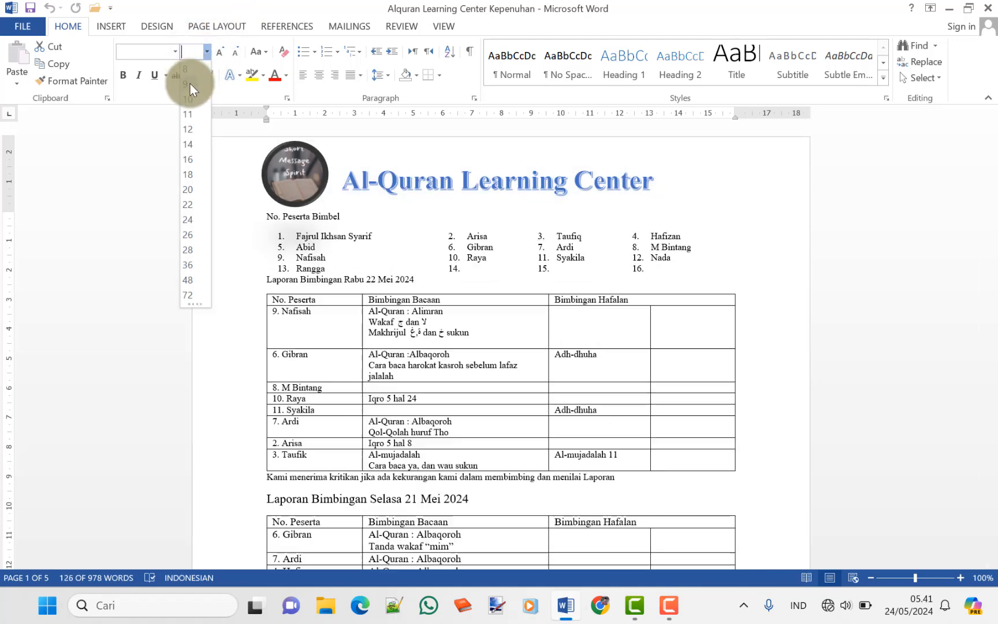
left_click(190, 83)
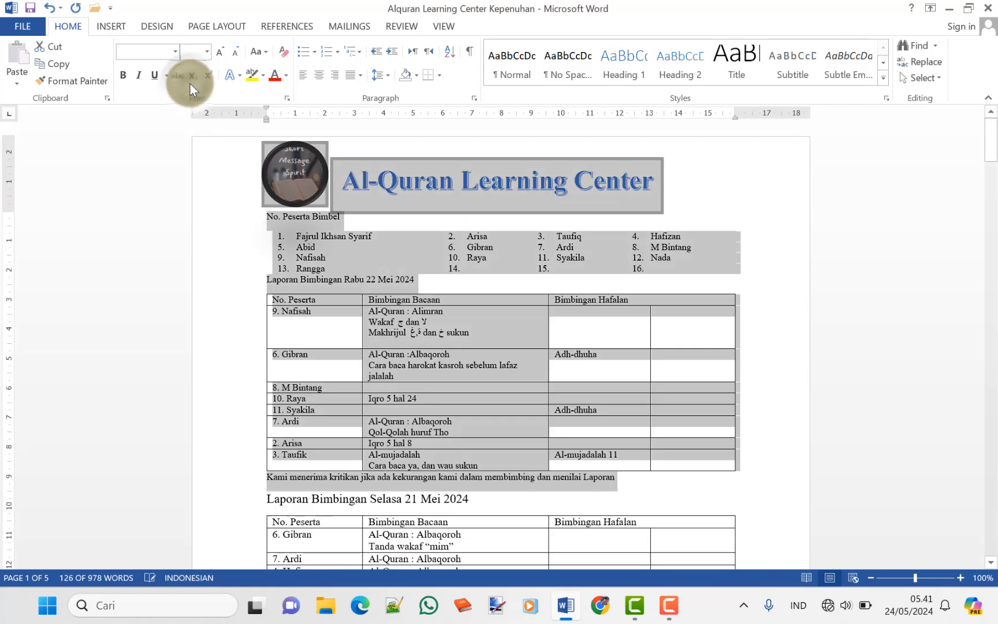
Reselect from the header through the first report table to the 'Kami menerima' line
left_click(206, 52)
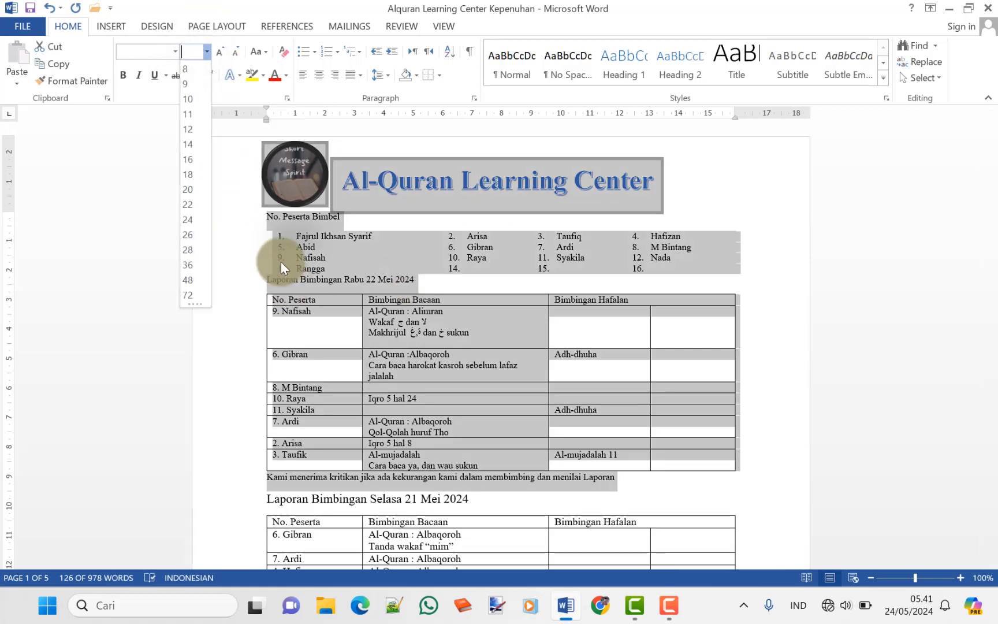
left_click(274, 236)
left_click(272, 217)
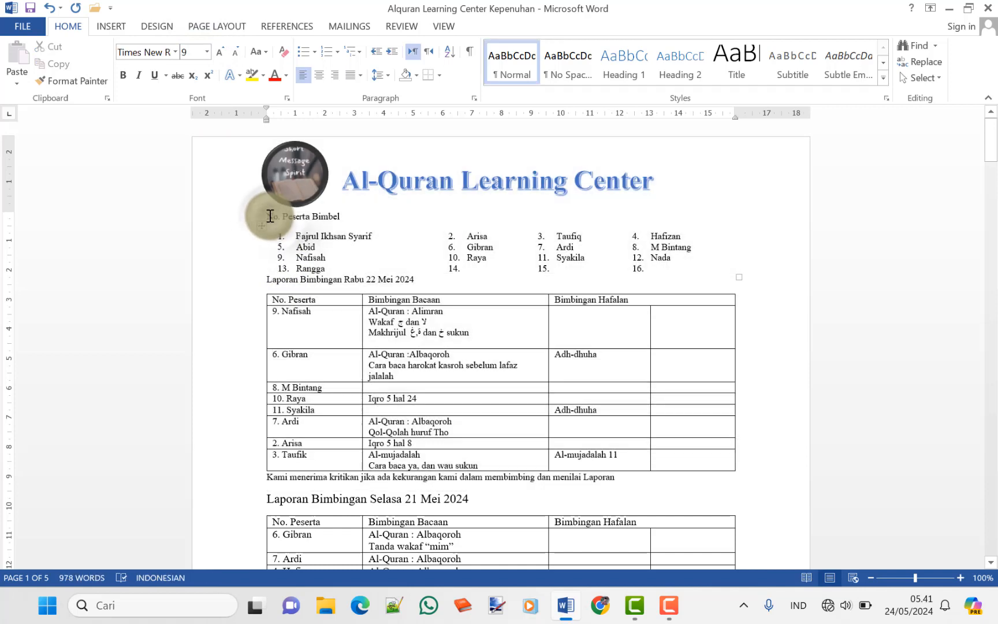
left_click(508, 465, "shift")
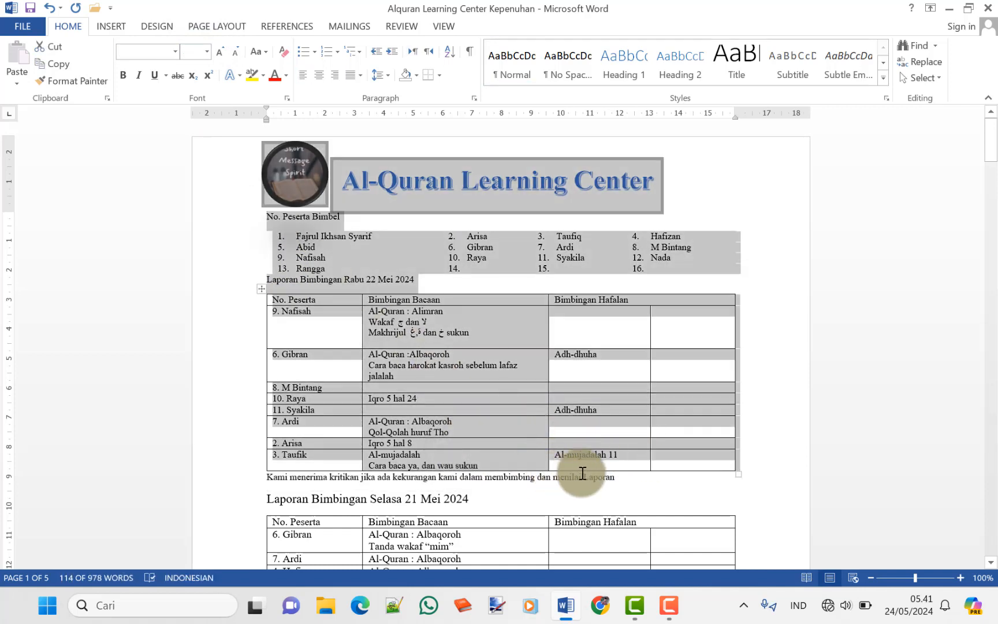
left_click(616, 477, "shift")
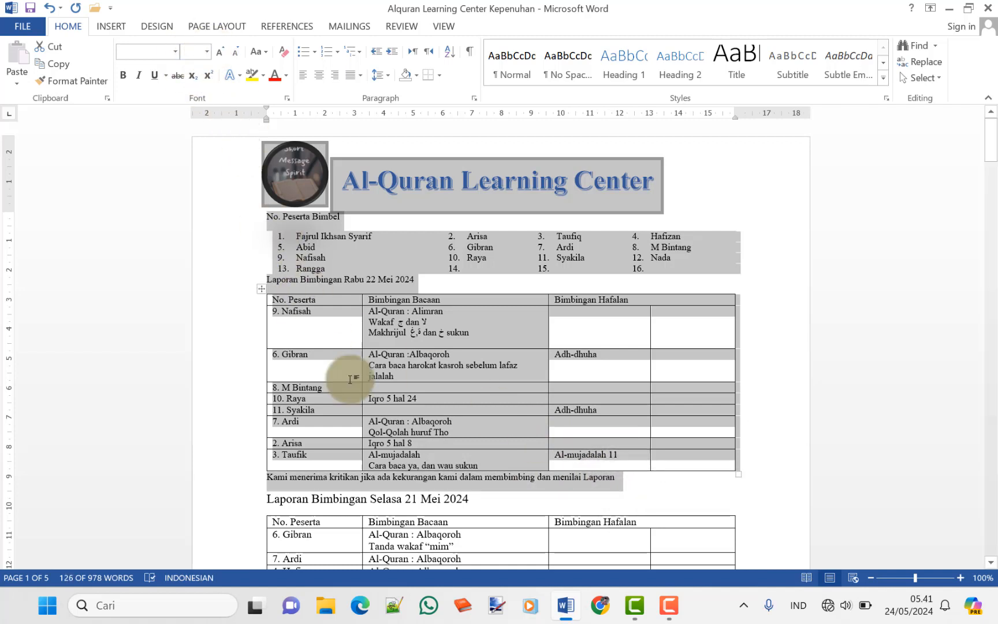
left_click(316, 306)
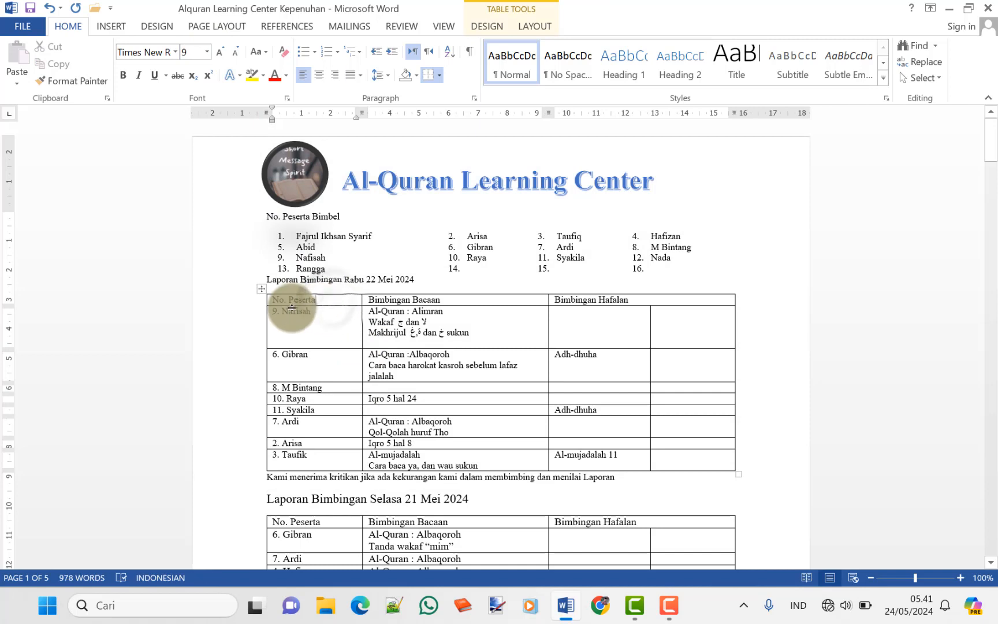
Clear the filled table cells and change 'Rabu' to 'Kamis' in the report title
left_click_drag(285, 327, 624, 459)
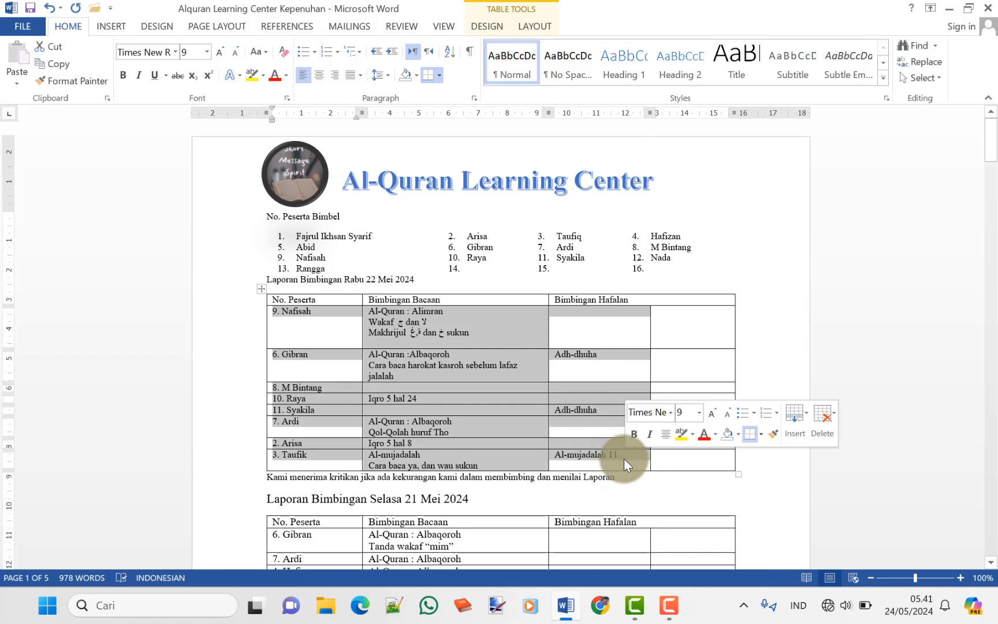
key("Delete")
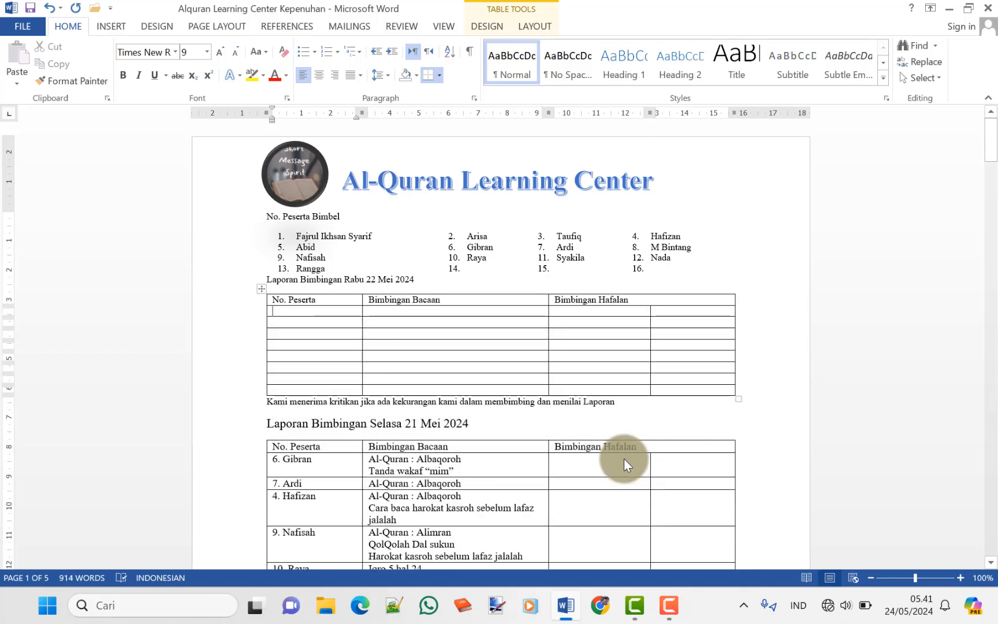
left_click(378, 278)
key("Left")
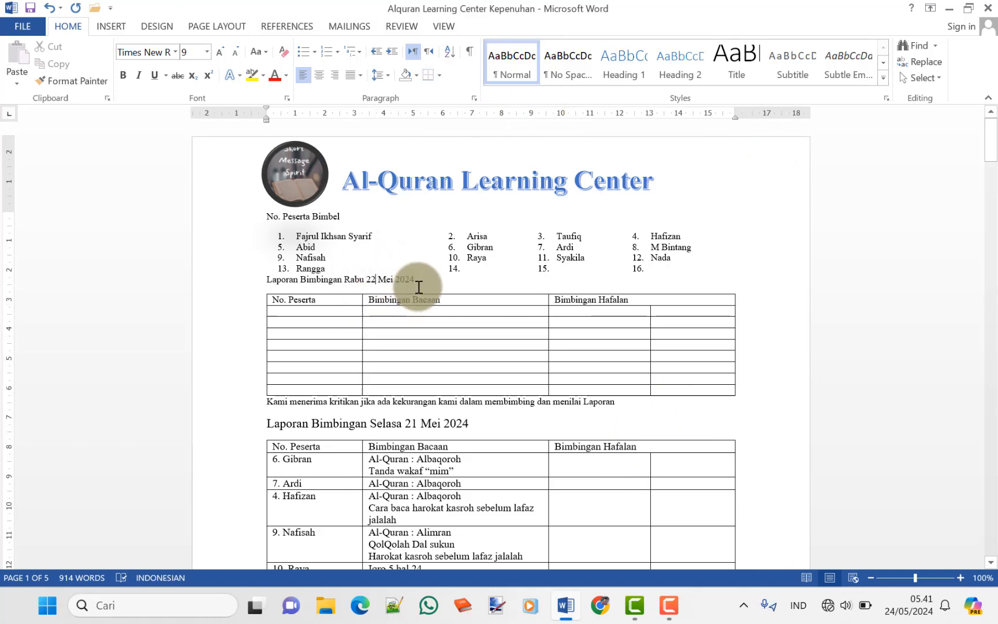
key("BackSpace")
key("BackSpace")
key("BackSpace")
key("BackSpace")
key("BackSpace")
type("Kamis")
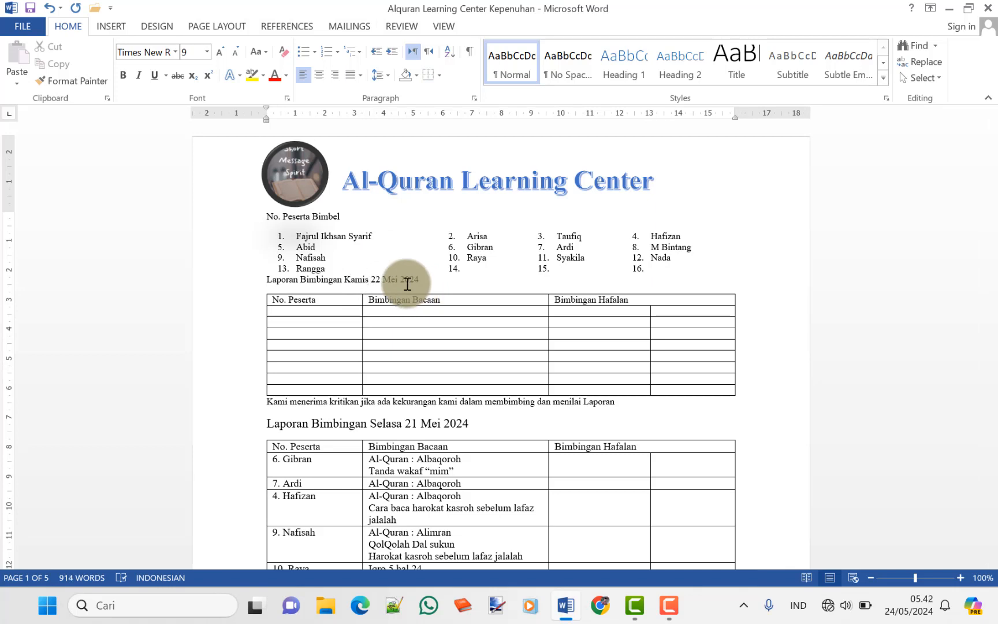
Change the title date from 22 to 23 and move into the table's first empty row
left_click(962, 578)
left_click(962, 578)
left_click(962, 579)
left_click(962, 579)
left_click(962, 579)
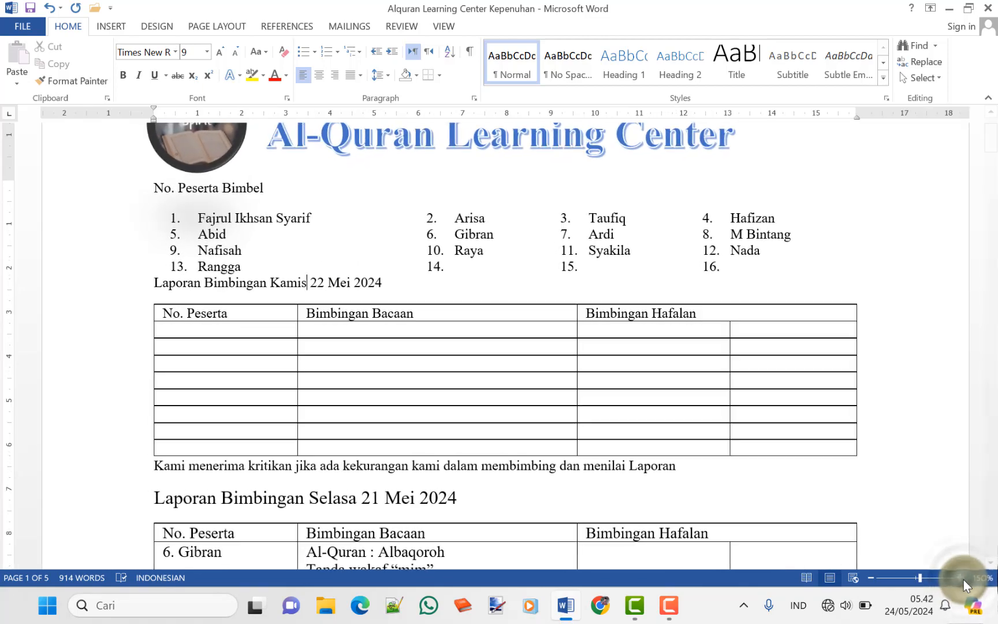
left_click(962, 579)
left_click(962, 579)
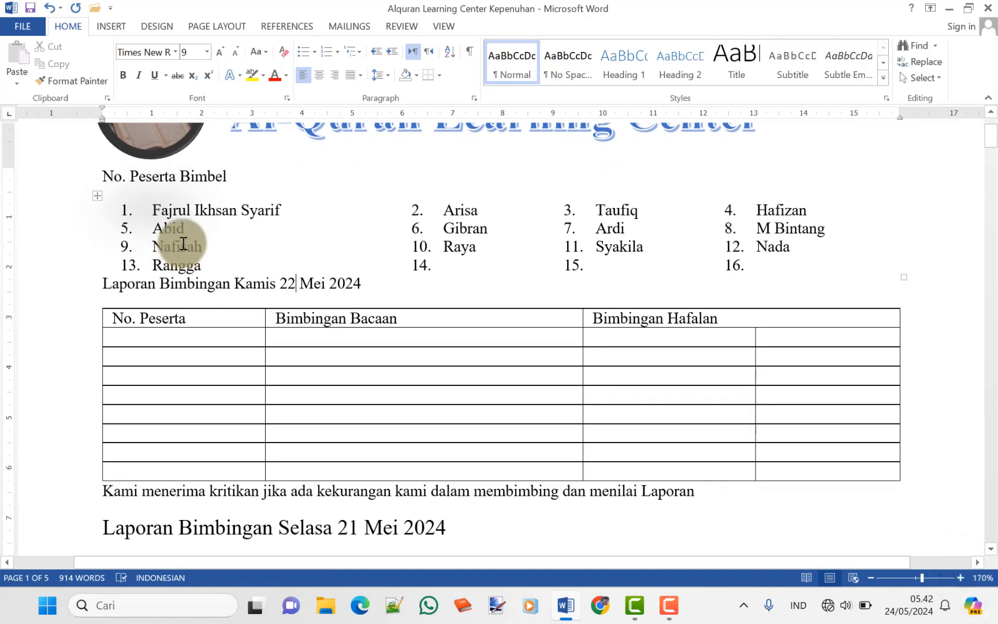
key("BackSpace")
type("3")
key("Down")
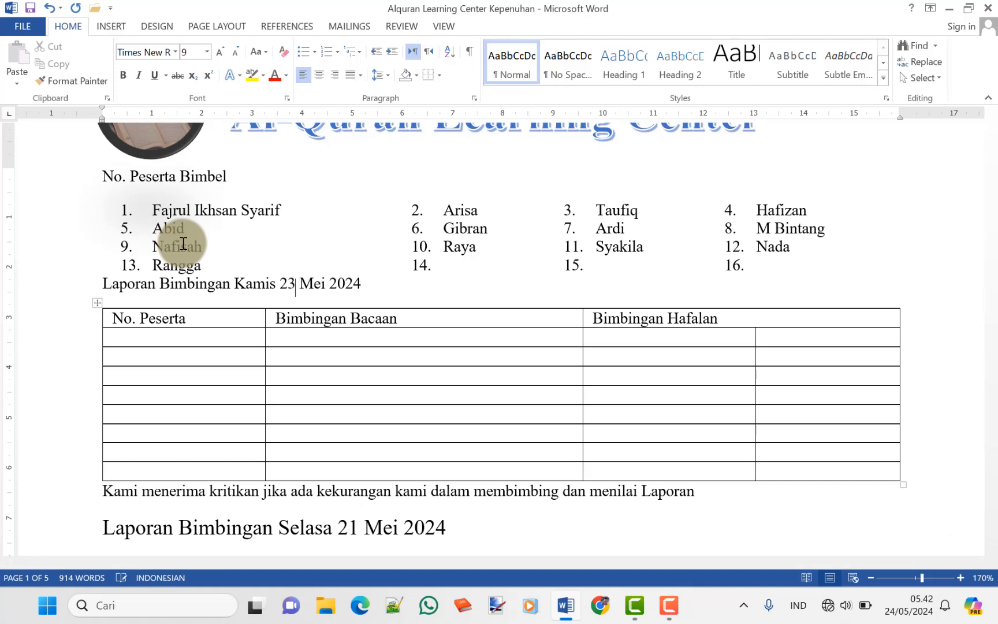
key("Down")
key("Left")
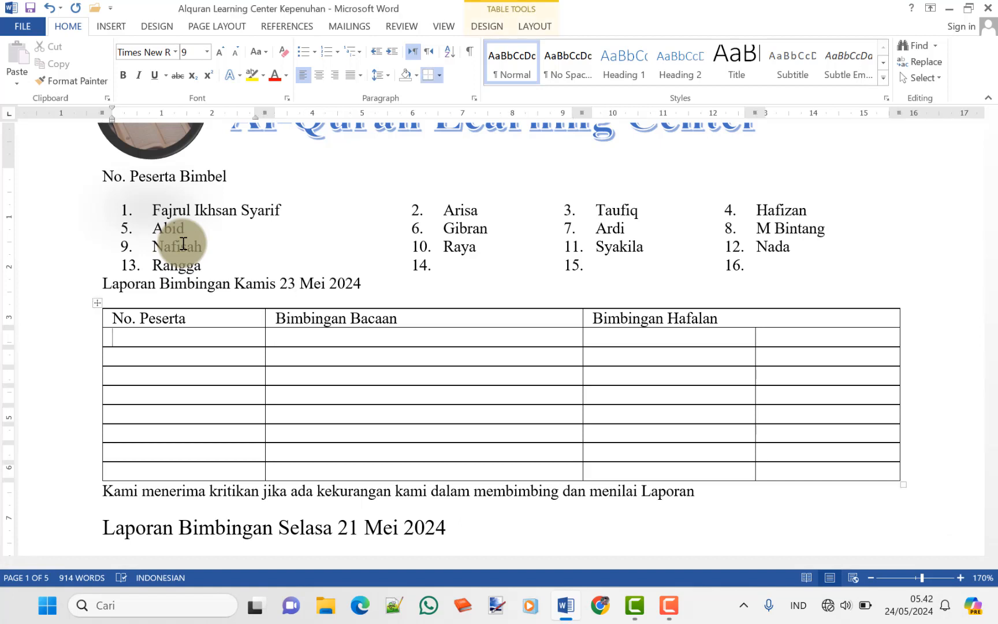
Enter participant 12's name, with reading 'Iqro 3 hal 5' and 'makhrijul' on a new line
type("12. Arisa")
key("Tab")
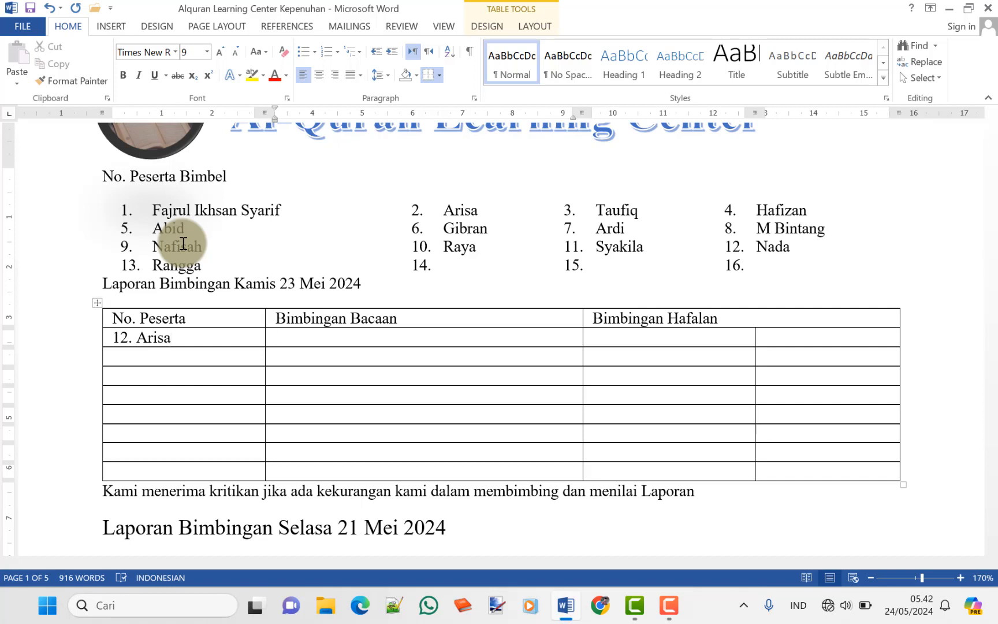
type("Iqro 3 hal 5")
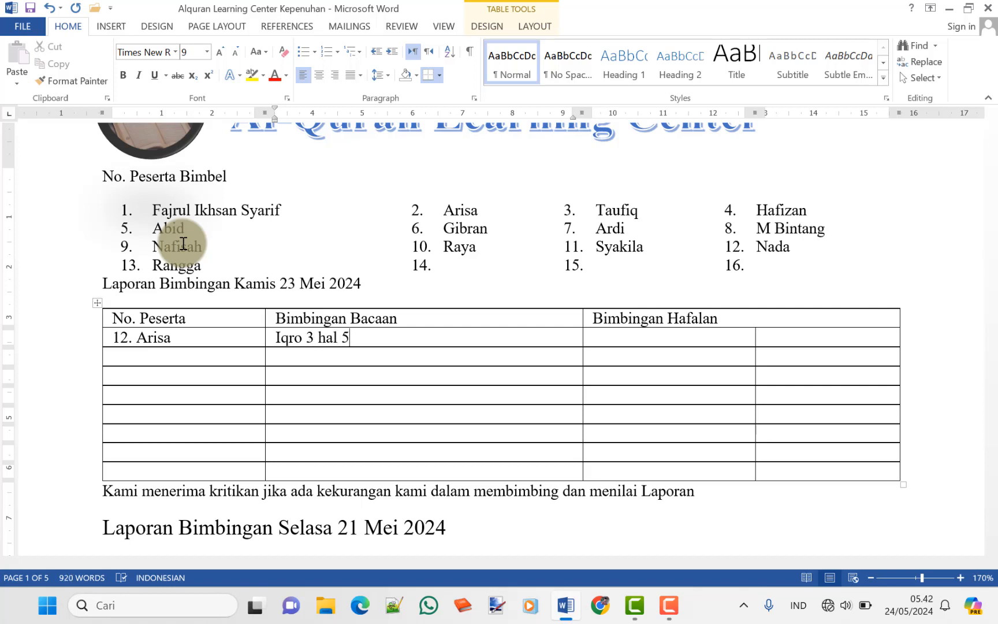
key("Return")
type("makh")
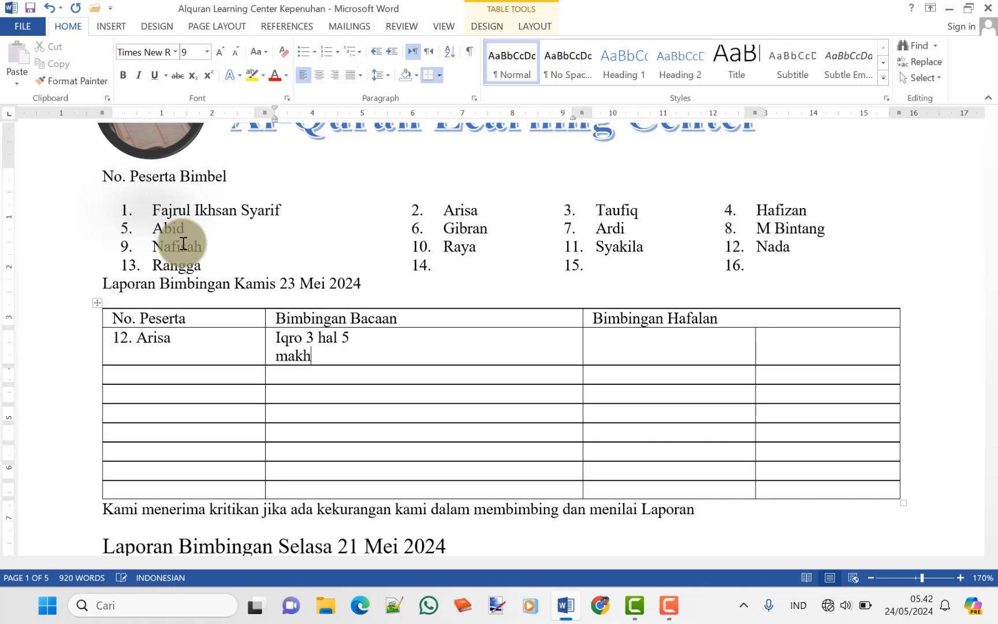
type("rijul")
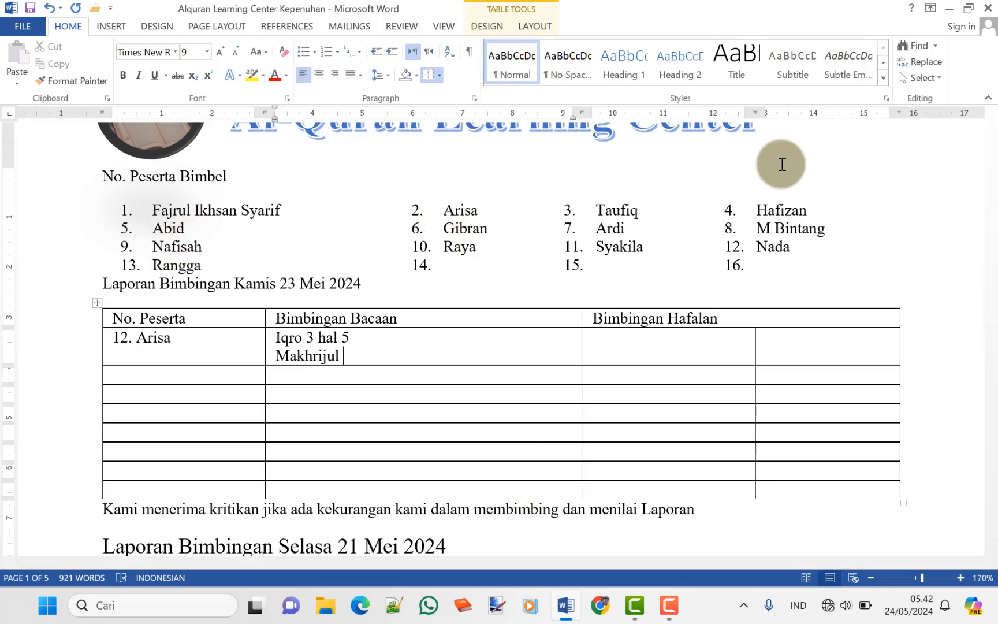
Switch the input language to Arabic, then back to Indonesian
left_click(830, 606)
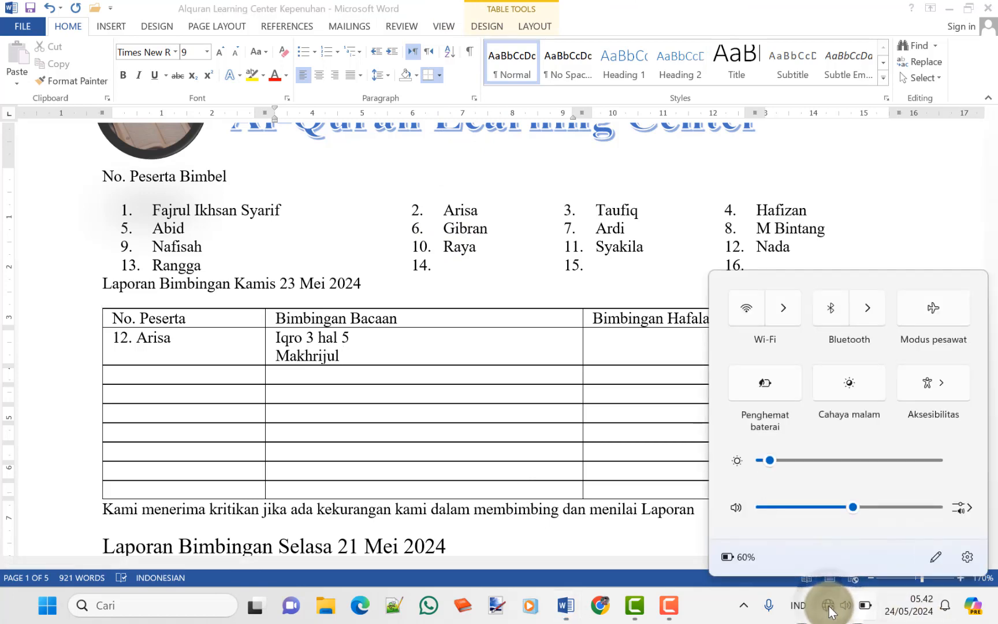
left_click(798, 605)
left_click(774, 481)
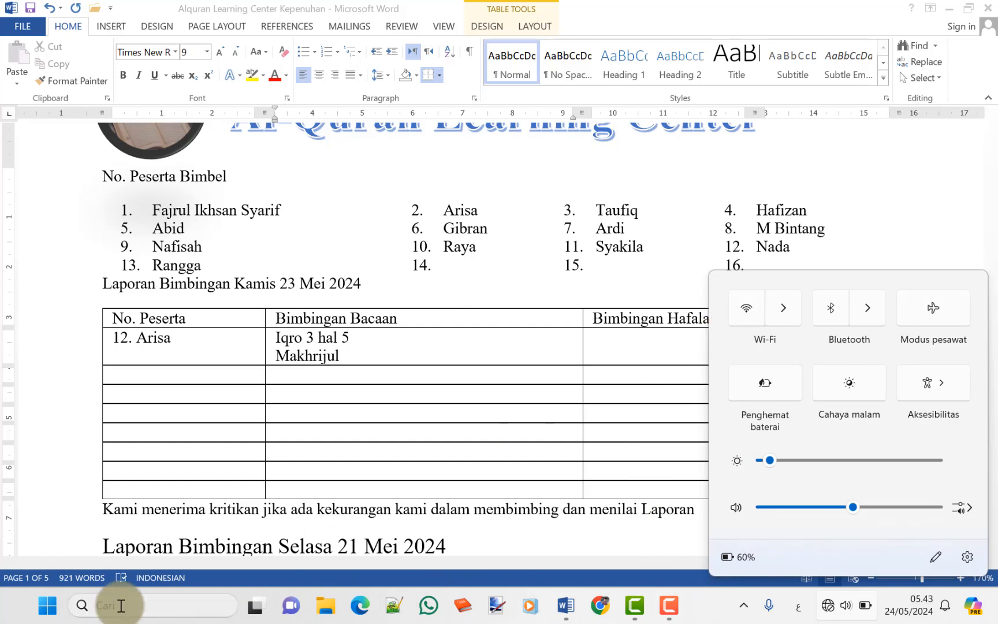
left_click(828, 607)
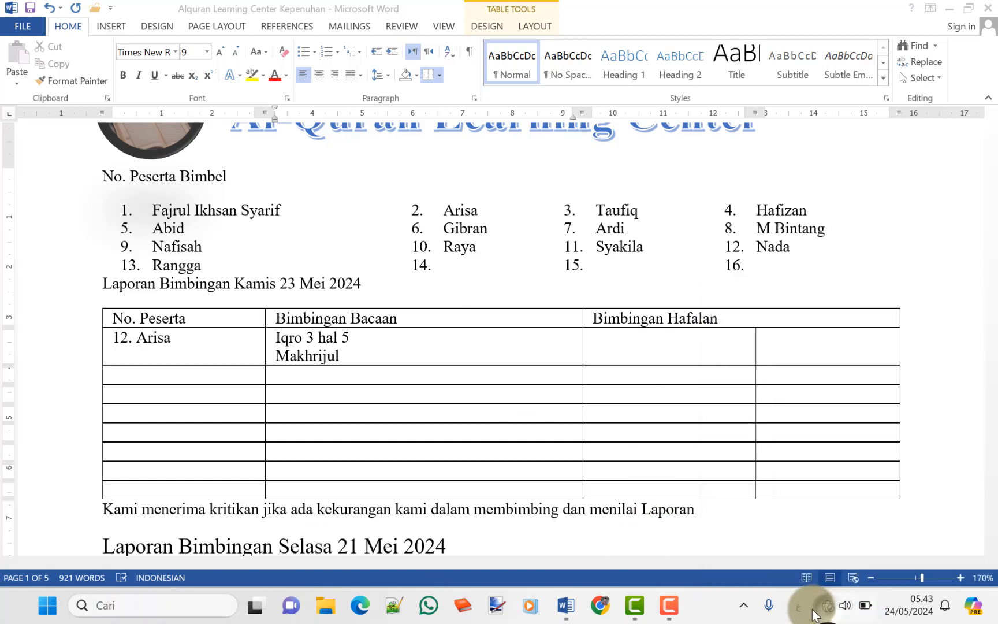
left_click(798, 606)
left_click(767, 421)
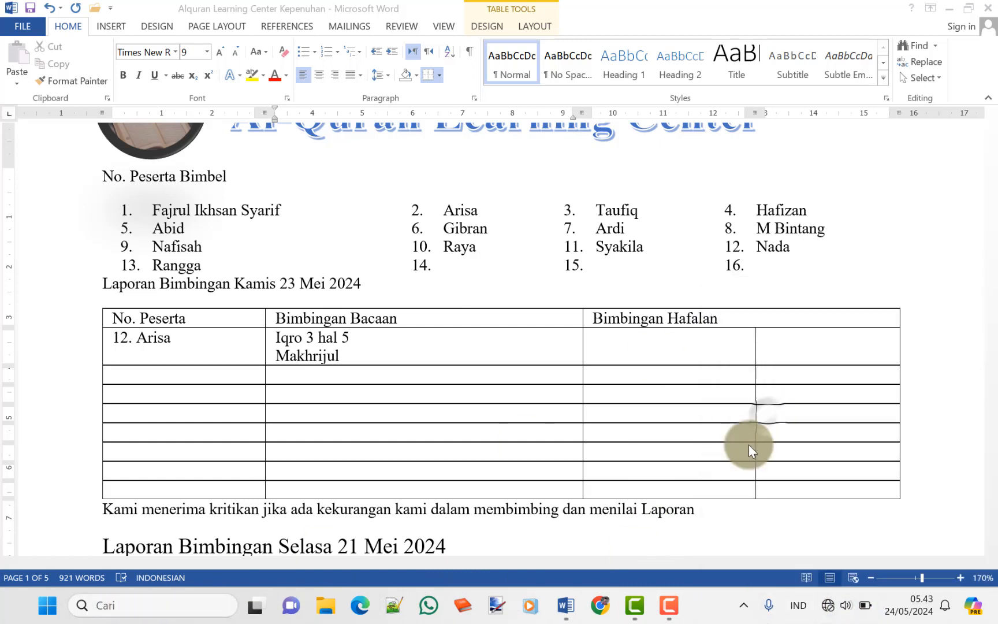
Search Windows for 'ke' and launch the On-Screen Keyboard
left_click(123, 605)
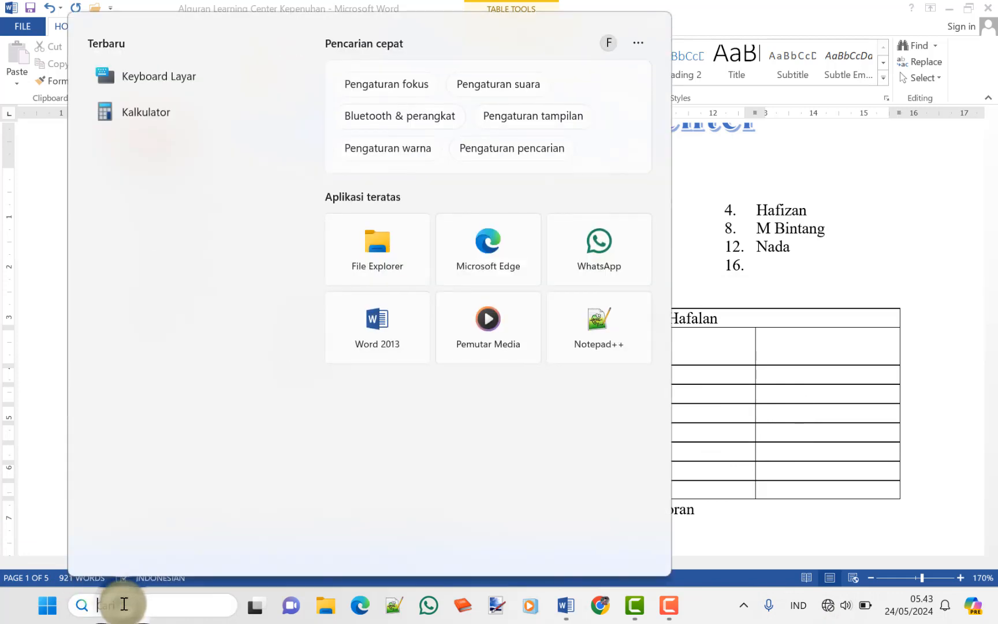
type("ke")
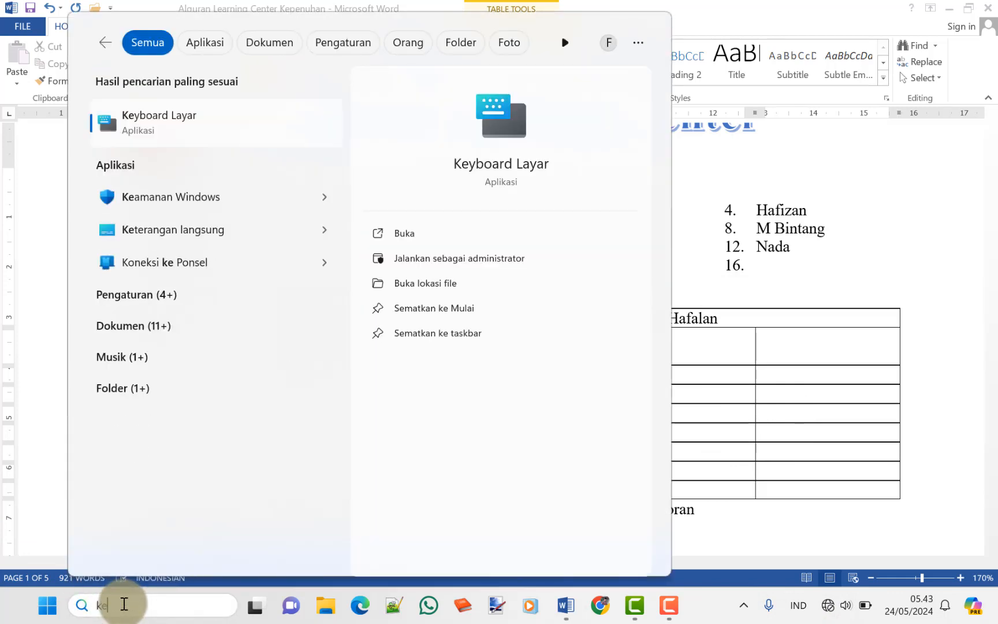
left_click(414, 231)
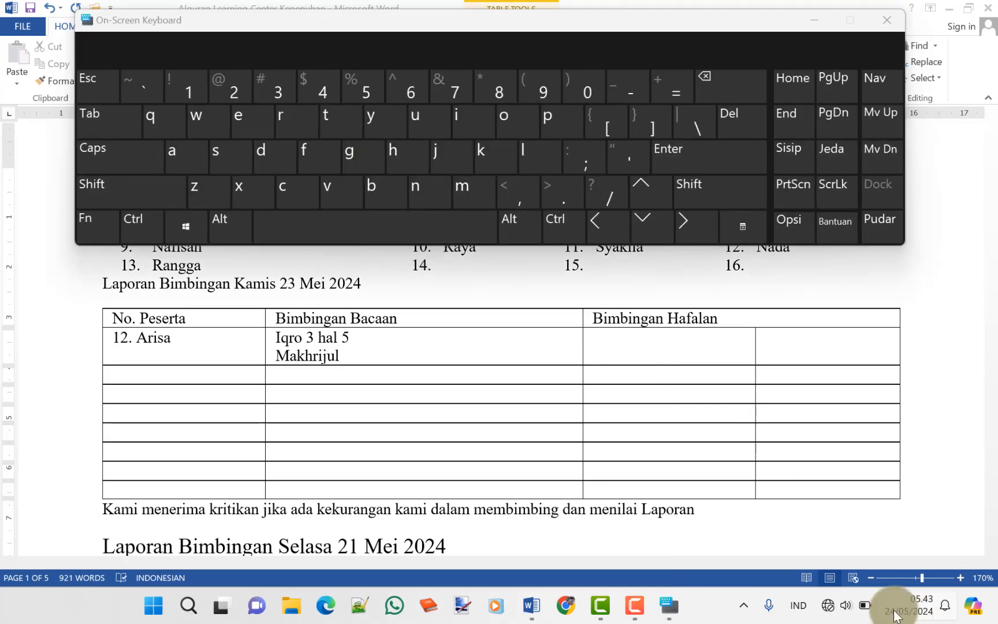
Add the Arabic letter ط after 'Makhrijul' using the On-Screen Keyboard, then revert to Indonesian
left_click(804, 616)
left_click(770, 468)
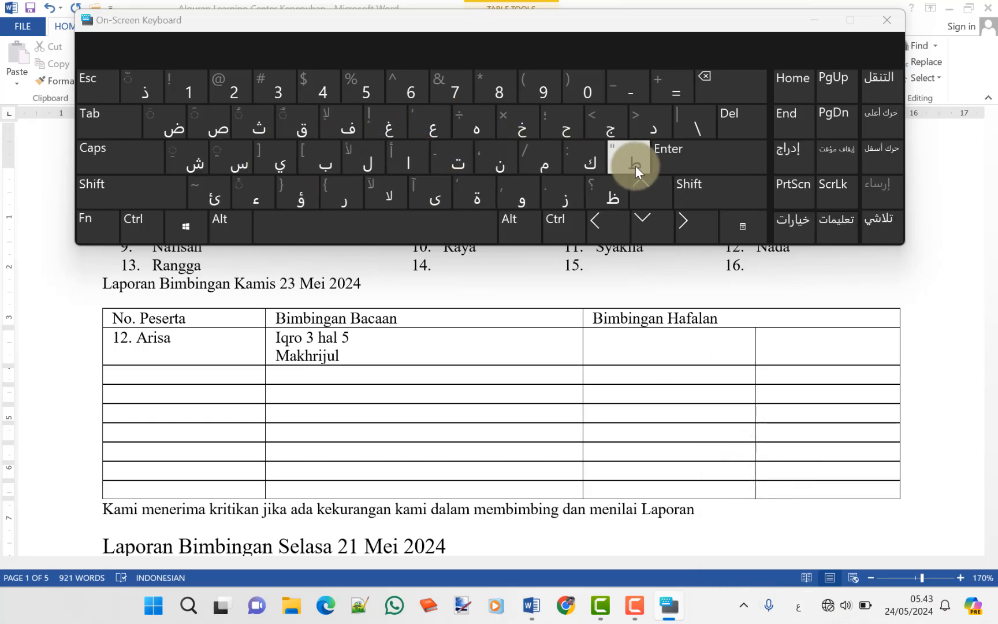
left_click(370, 342)
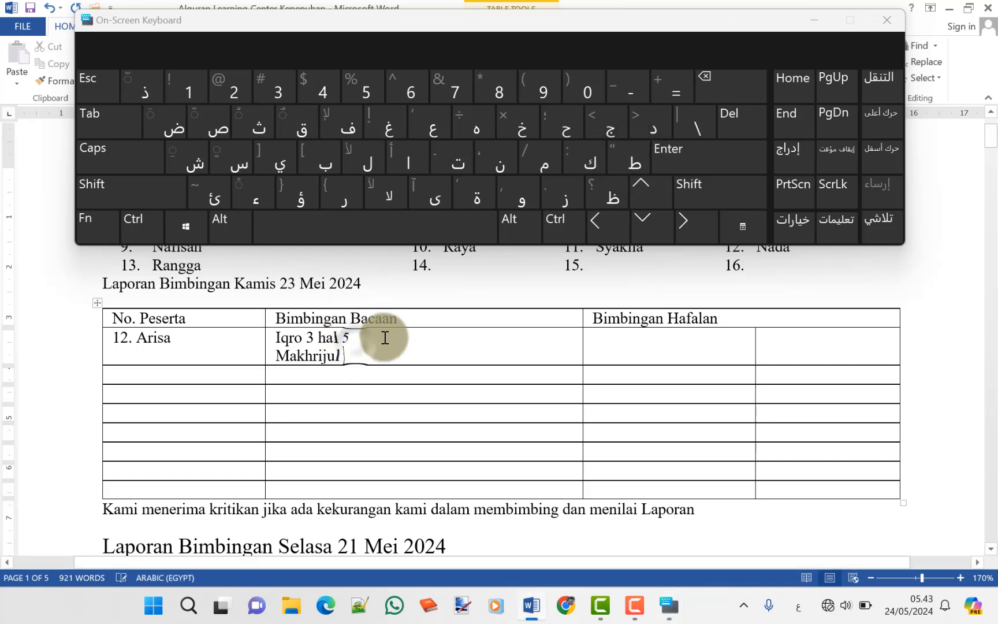
left_click(633, 161)
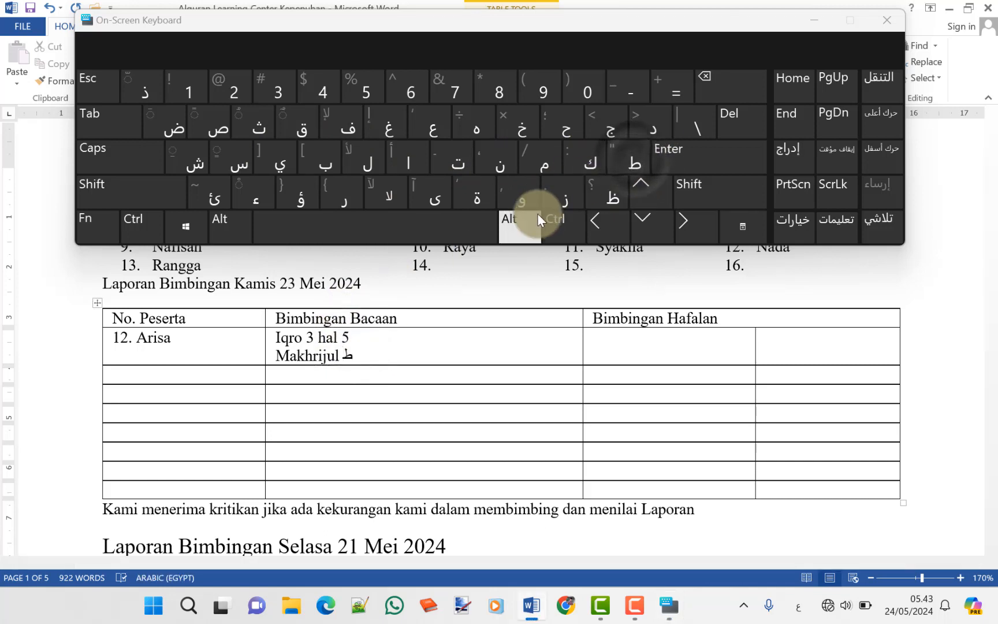
left_click(418, 161)
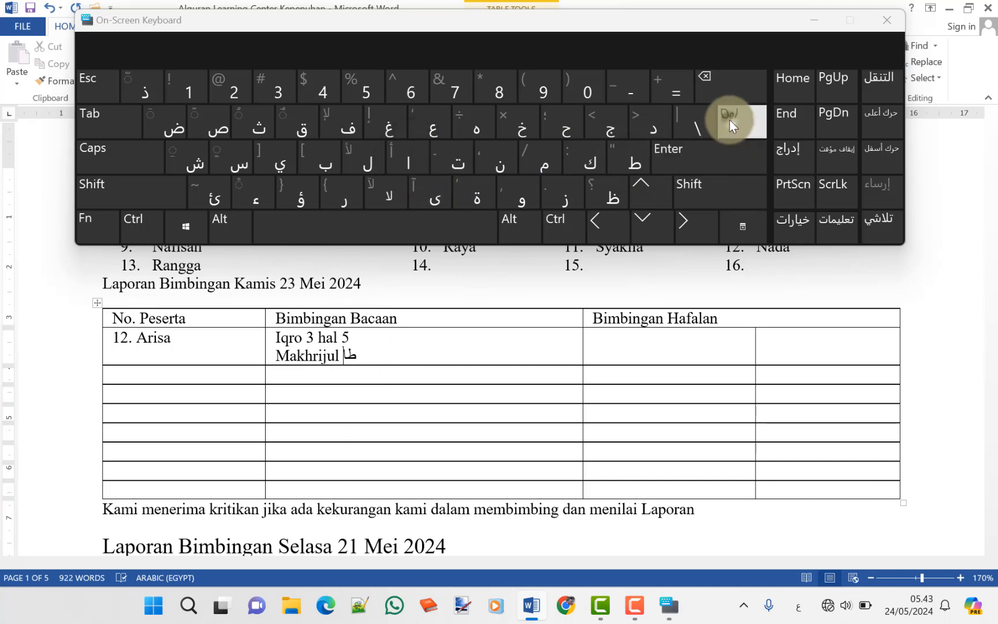
left_click(740, 83)
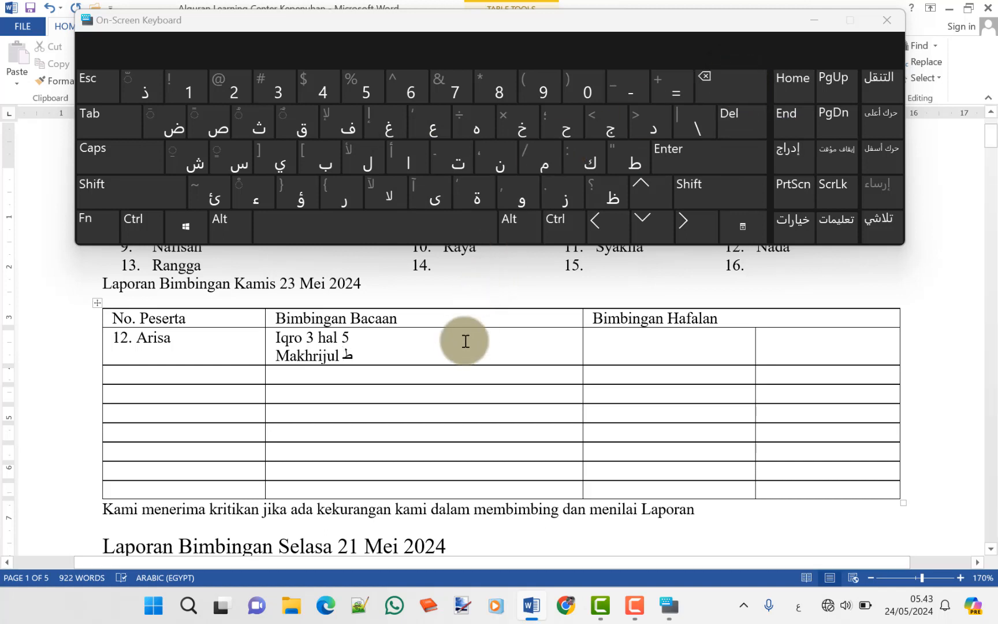
left_click(794, 607)
left_click(766, 428)
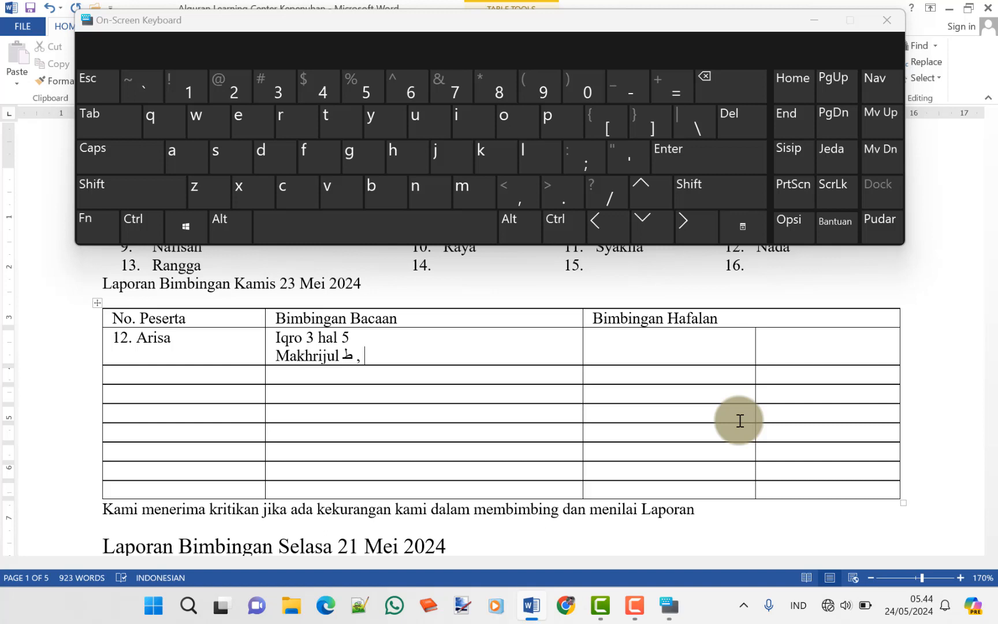
Type 'pengenalan huruf' after the Arabic letter, then switch input to Arabic (Egypt)
type("pe")
type("gg")
key("BackSpace")
key("BackSpace")
type("ngenalan")
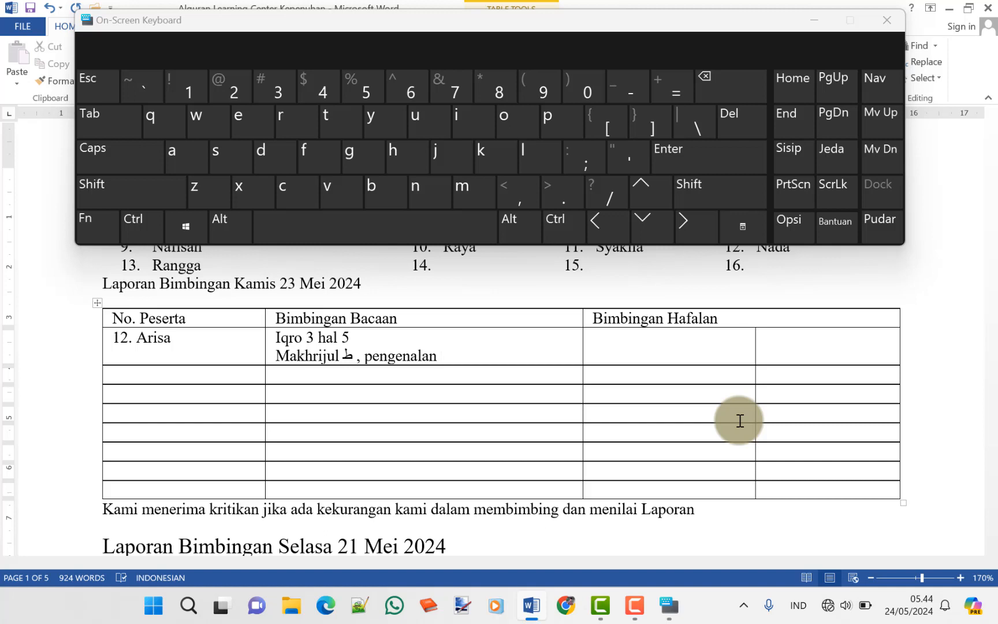
type(" huruf")
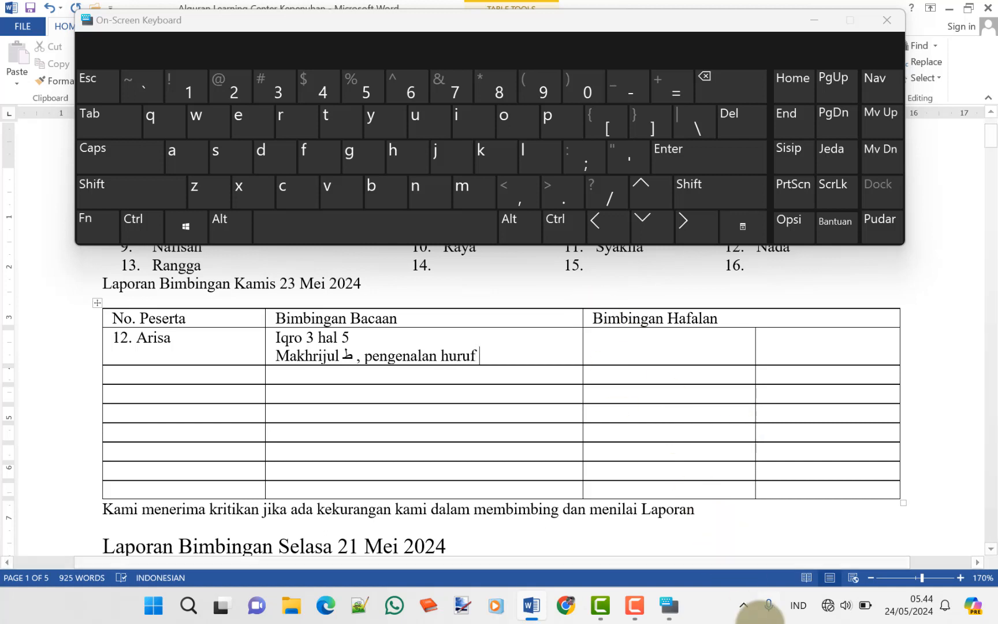
left_click(796, 611)
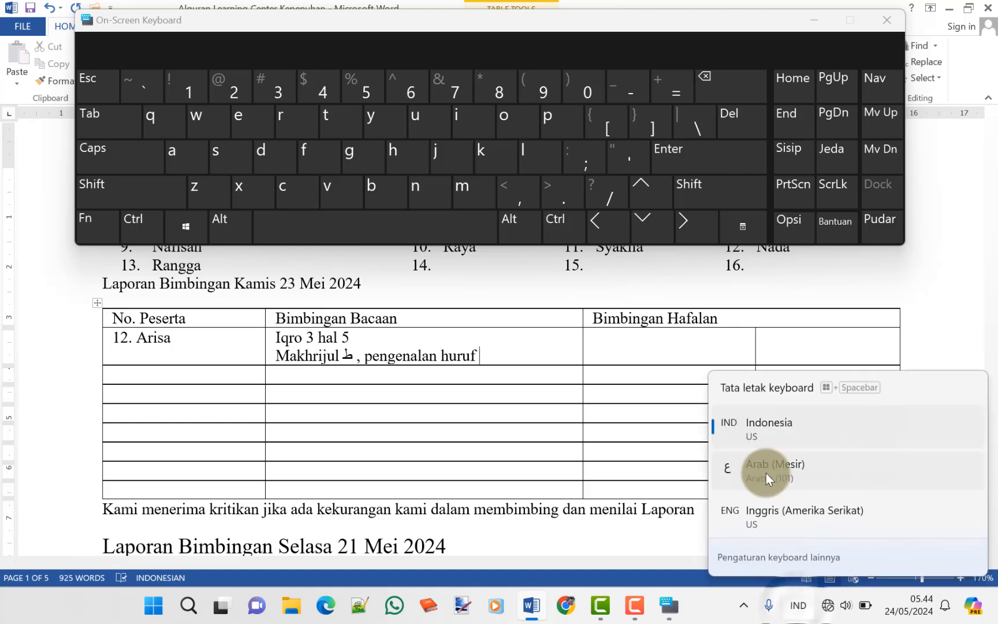
left_click(766, 473)
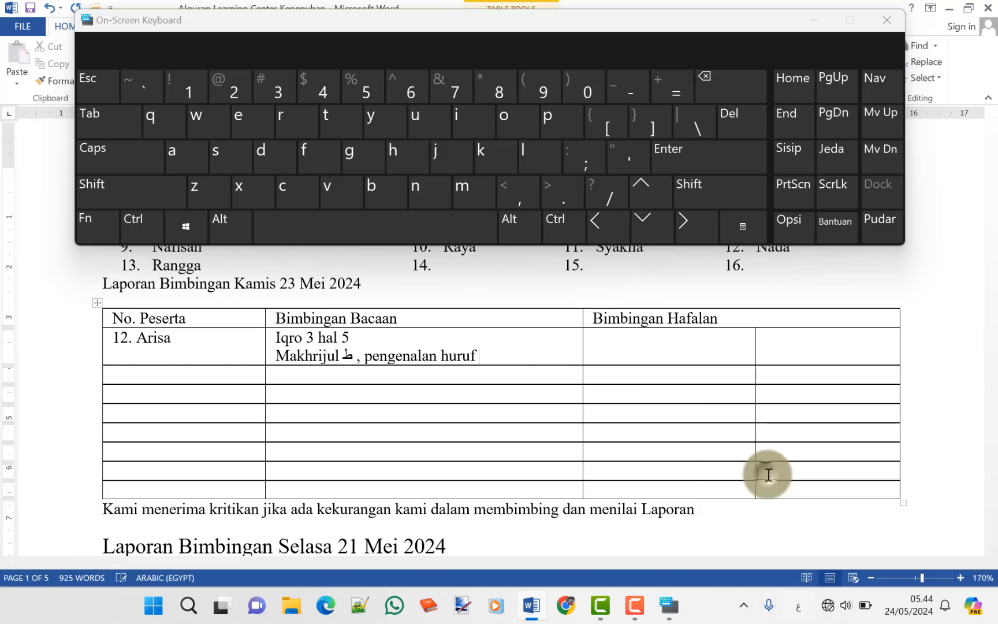
Add Arabic نا after 'huruf', then start the next row with '10' in Indonesian
left_click(498, 166)
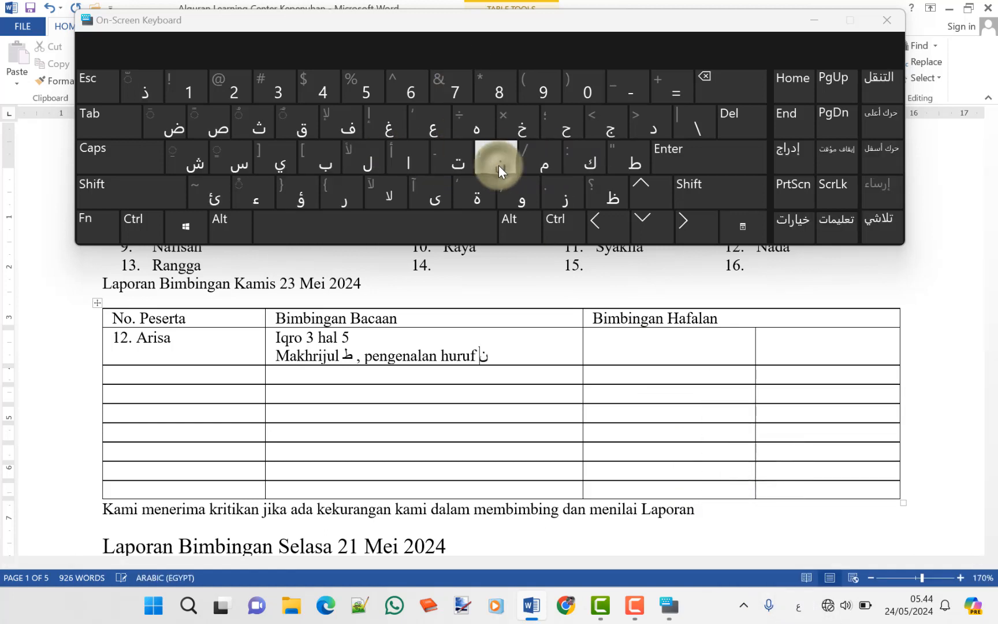
left_click(414, 164)
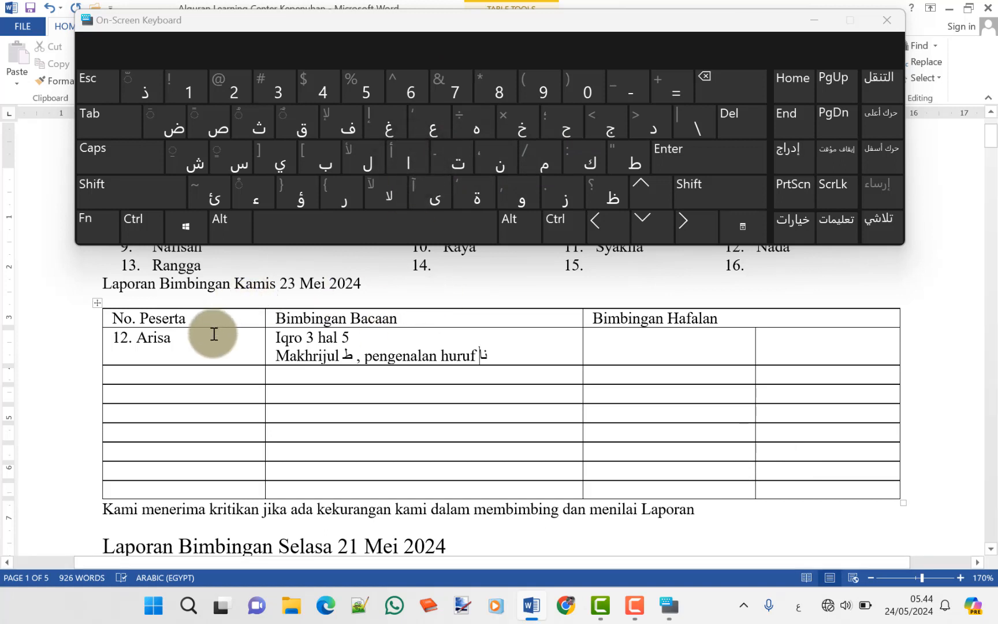
left_click(205, 374)
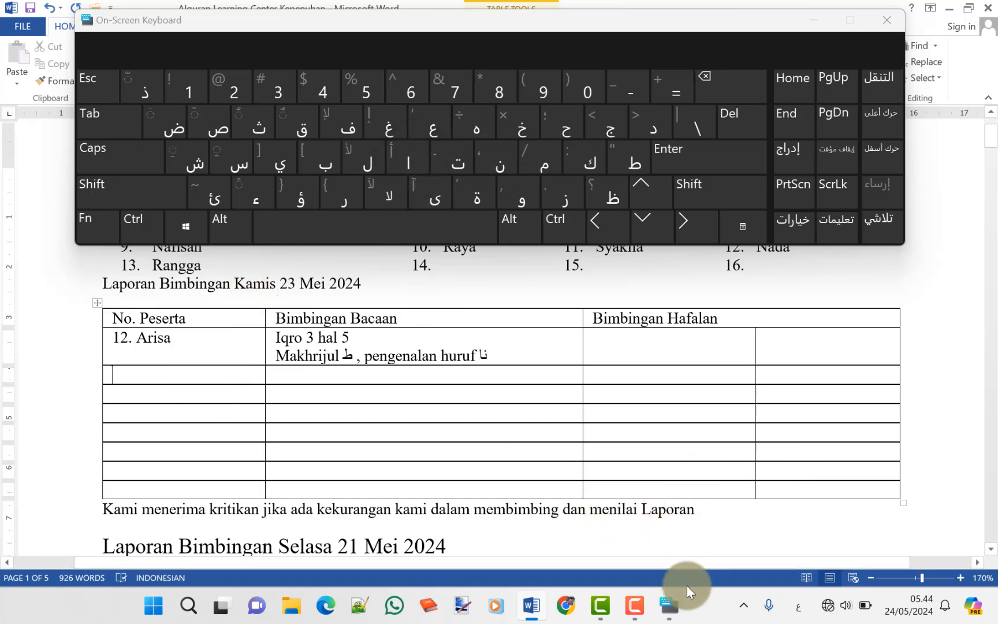
left_click(798, 606)
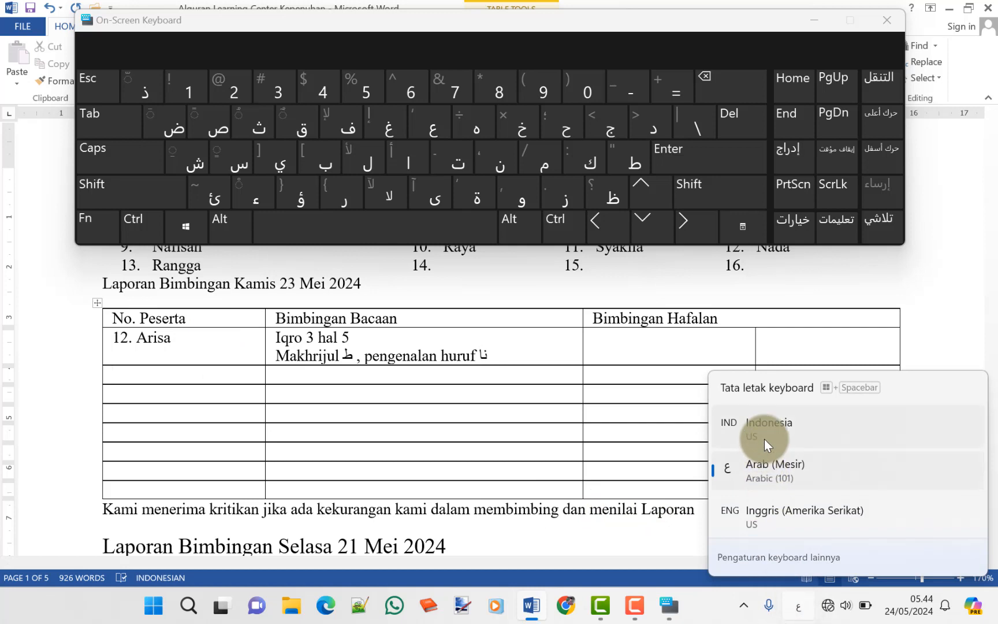
left_click(764, 439)
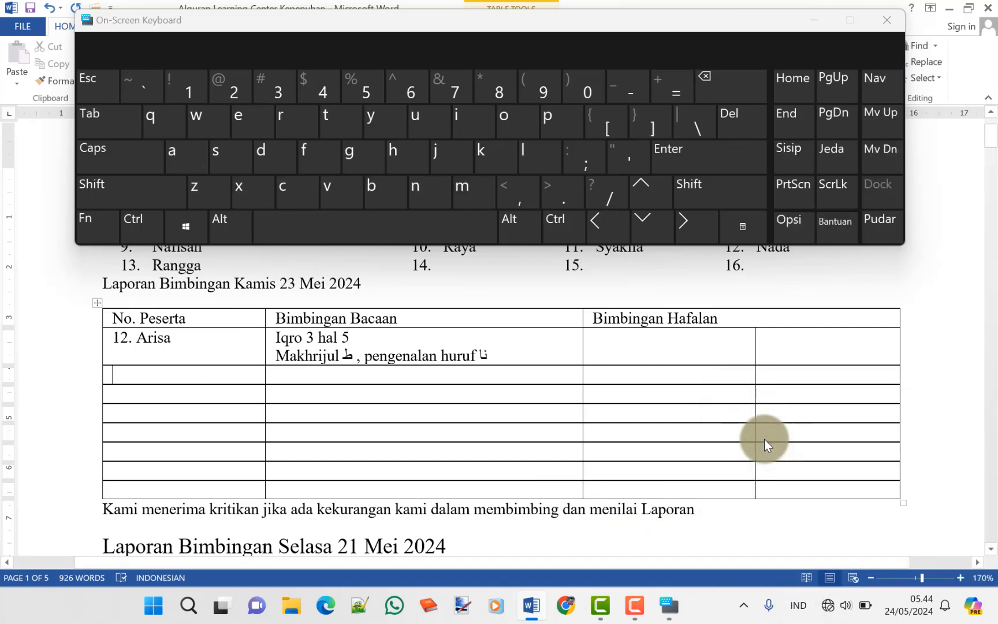
type("10.")
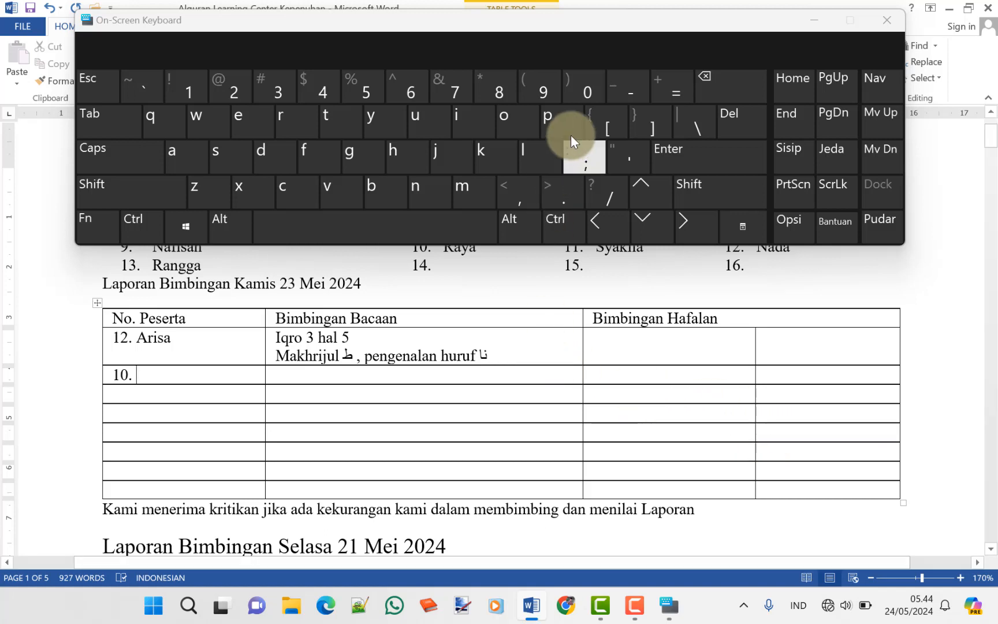
left_click_drag(536, 27, 536, 19)
Correct participant 12's name, name participant 10, and enter 'Iqro 5 hal 25' plus 'cara baca harokat kasroh sebelum lafaz'
left_click(202, 339)
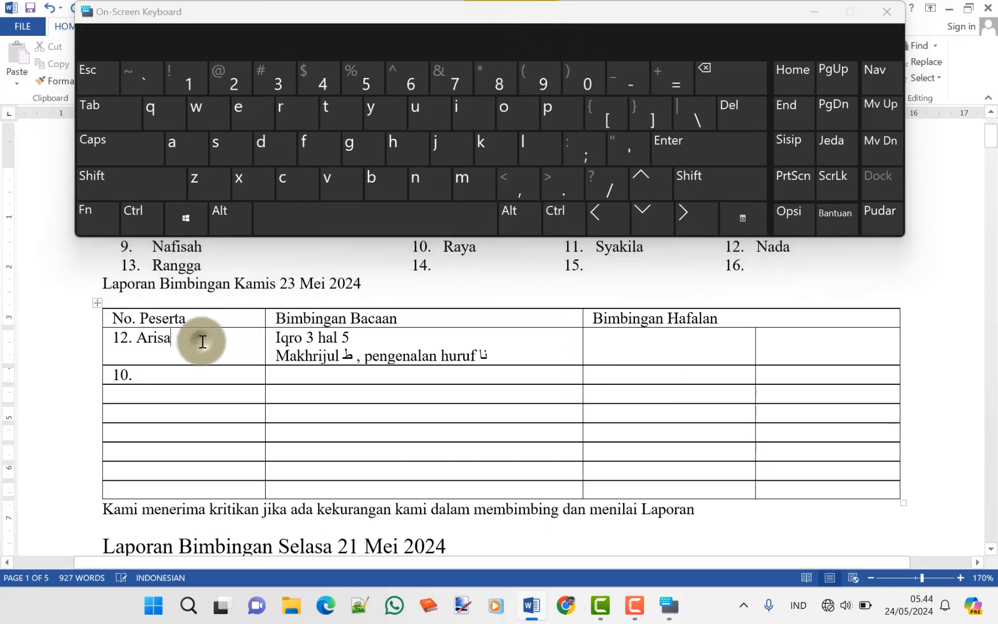
key("BackSpace")
key("BackSpace")
key("BackSpace")
key("BackSpace")
key("BackSpace")
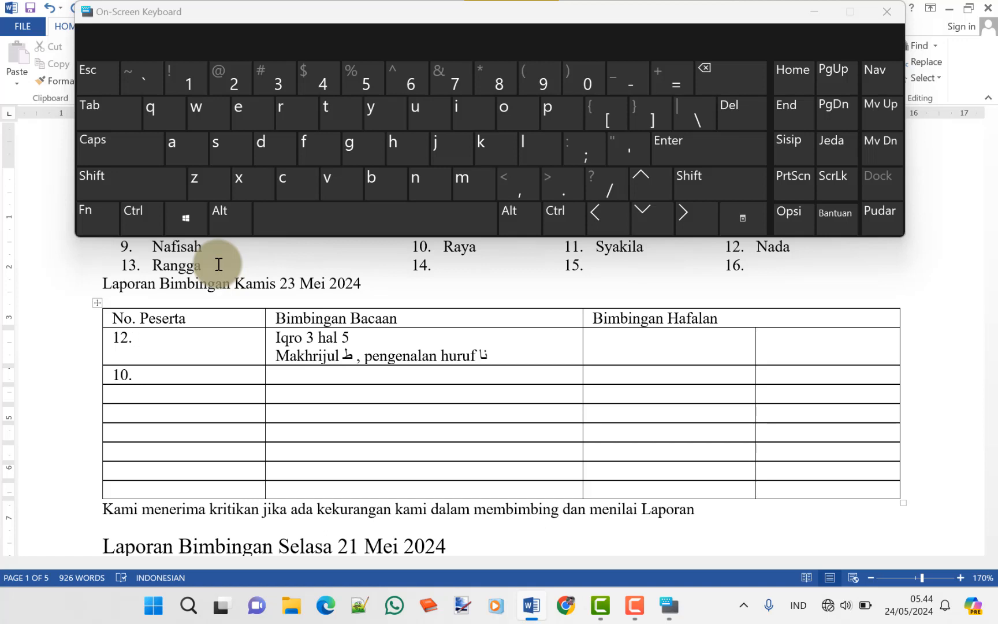
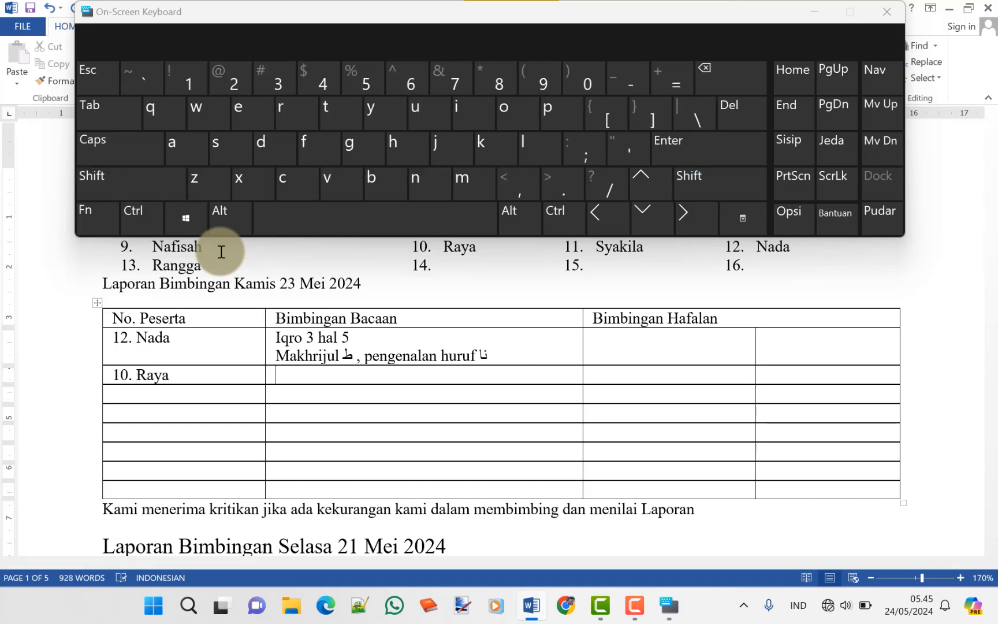
type("Iqro")
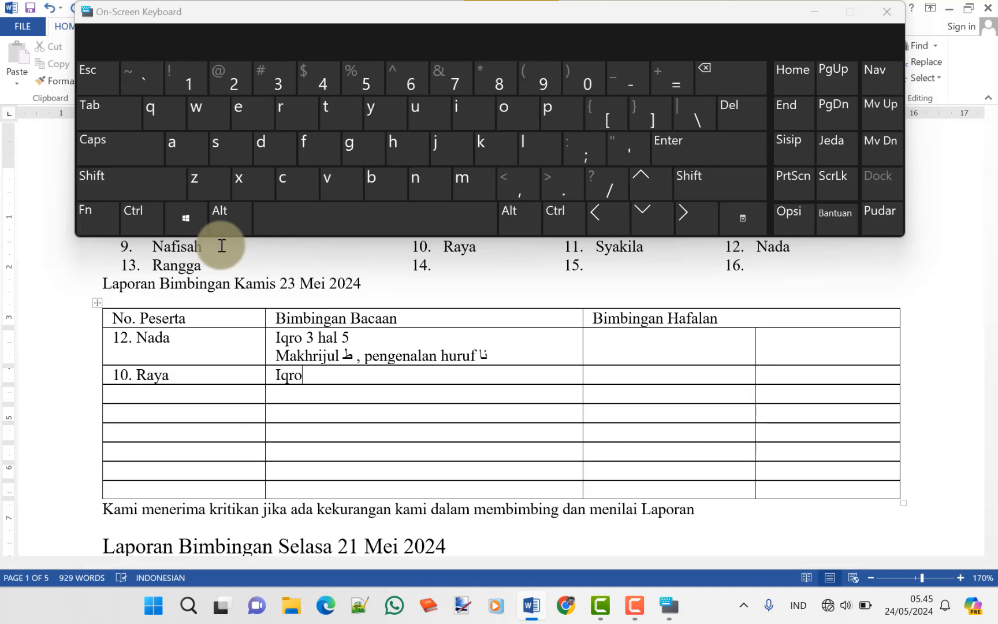
type(" 5 hal 25")
key("Return")
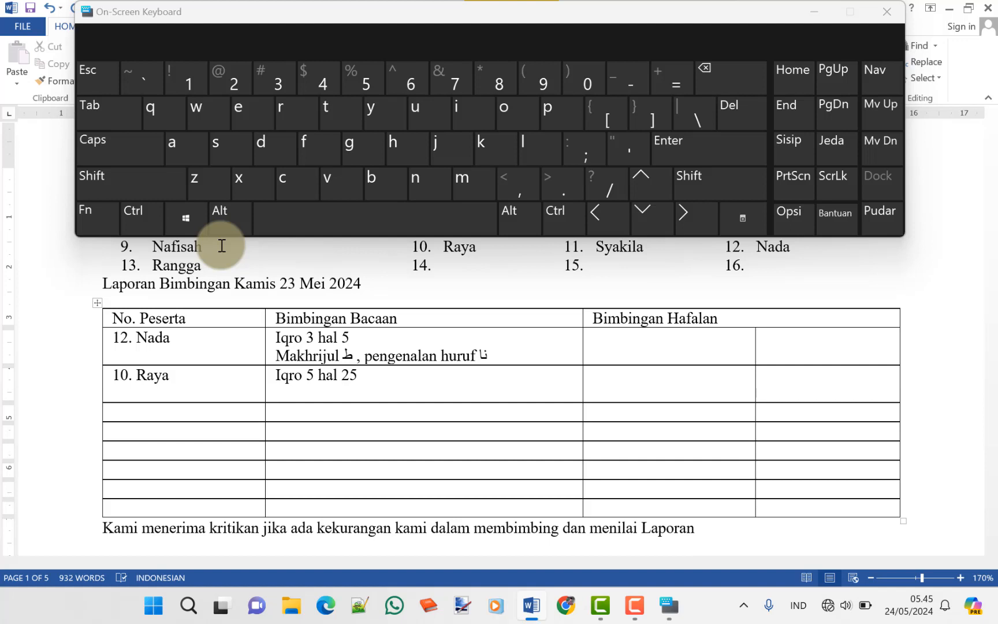
type("cara baca harokat ")
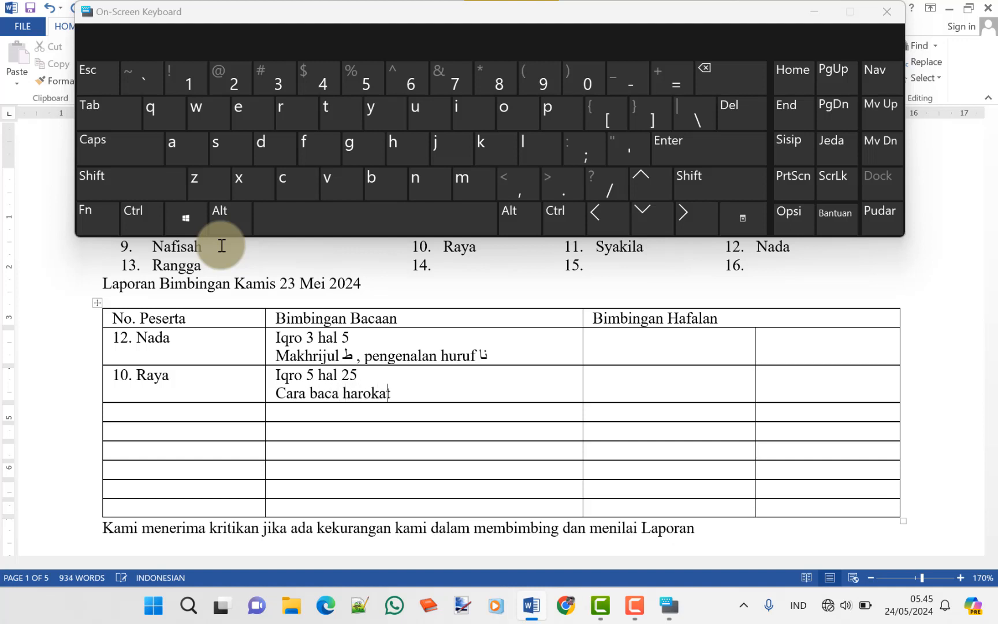
type("kasroh sebel")
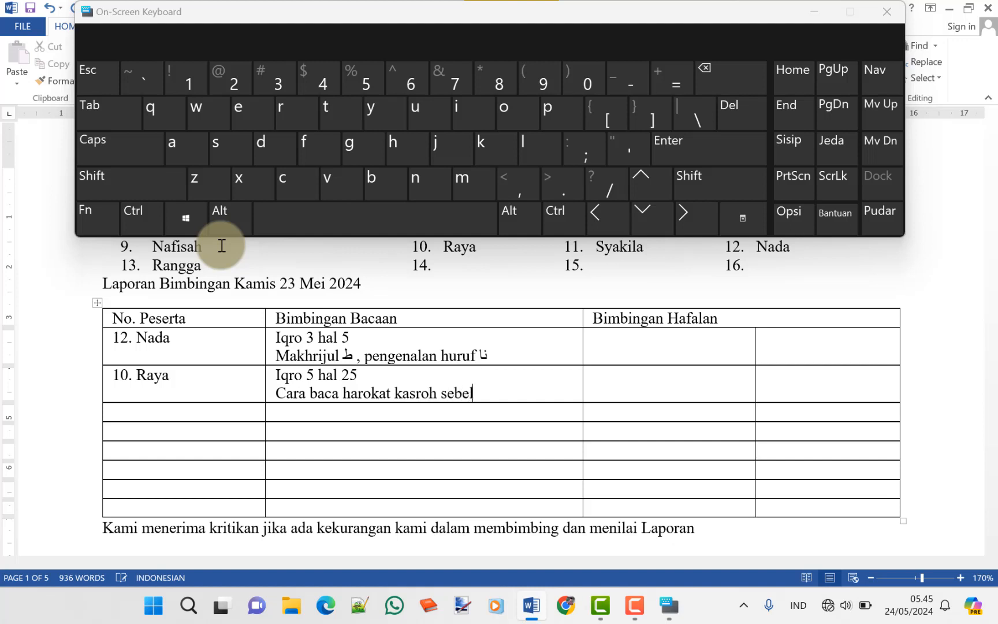
type("um lafaz")
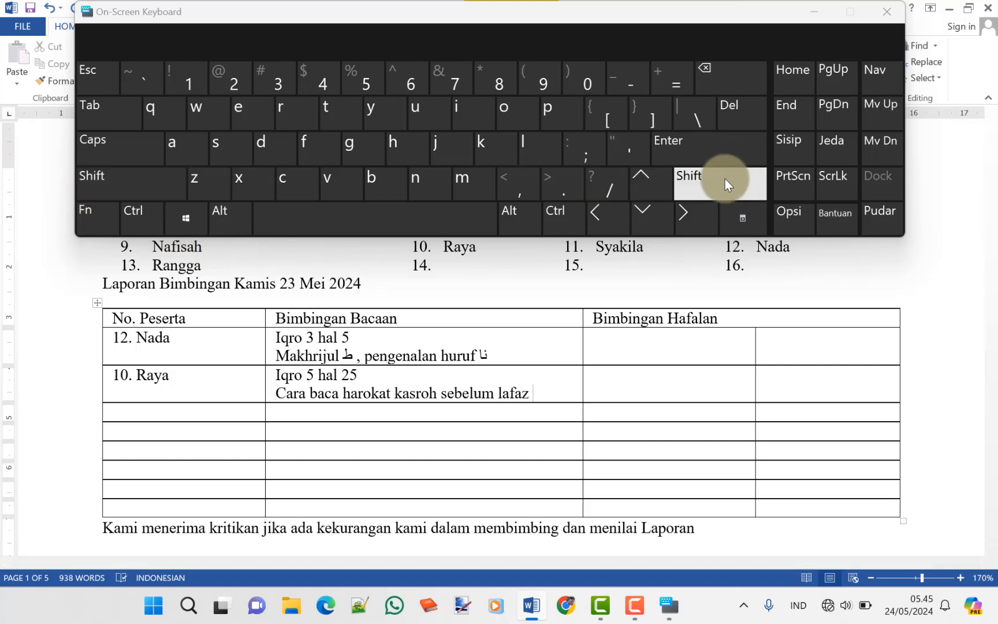
Append the Arabic word الله after 'lafaz' and revert to Indonesian input
left_click(804, 610)
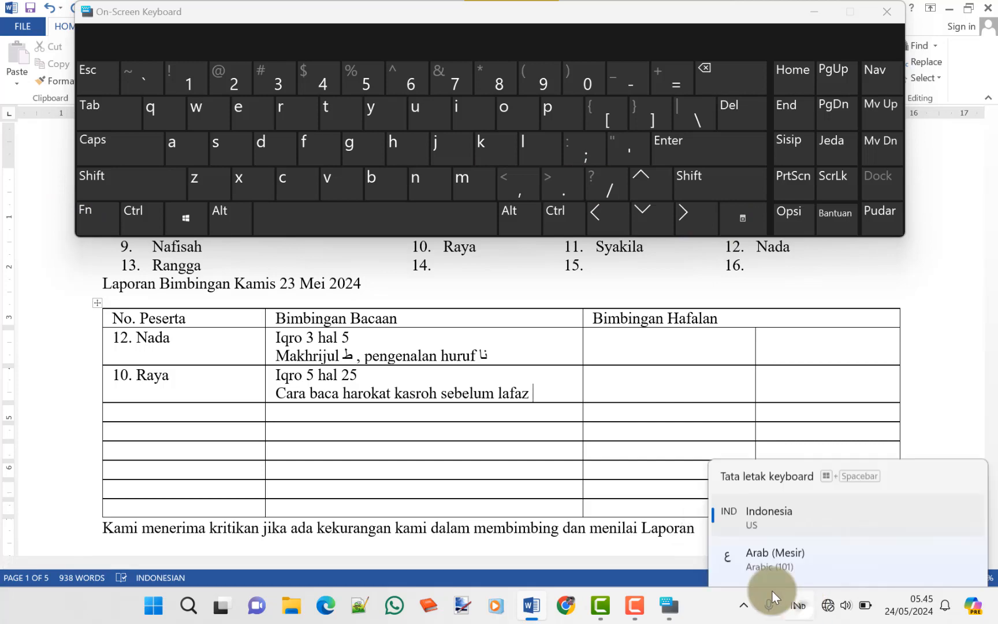
left_click(757, 479)
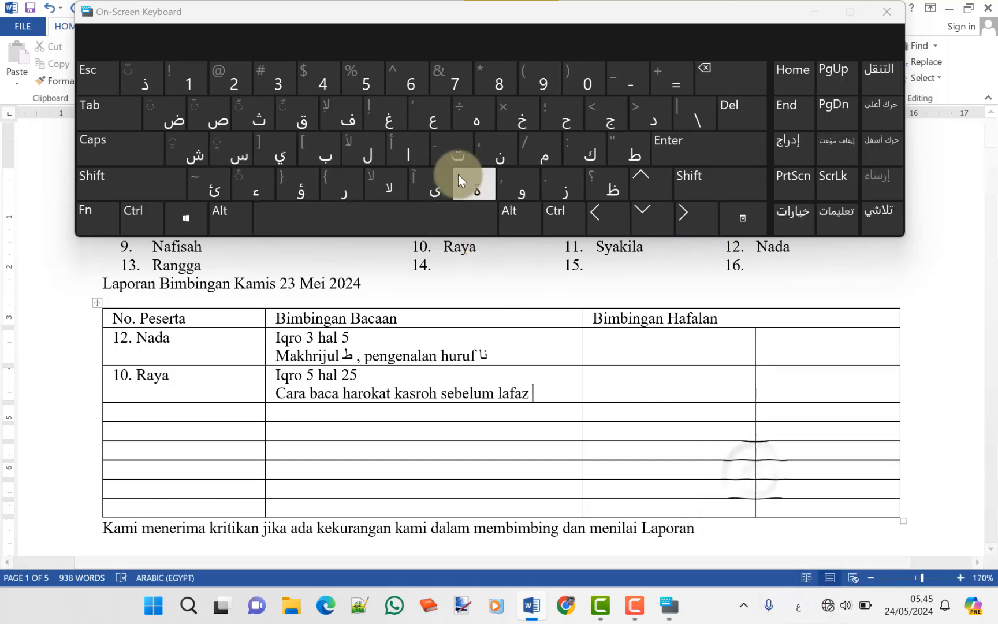
left_click(410, 162)
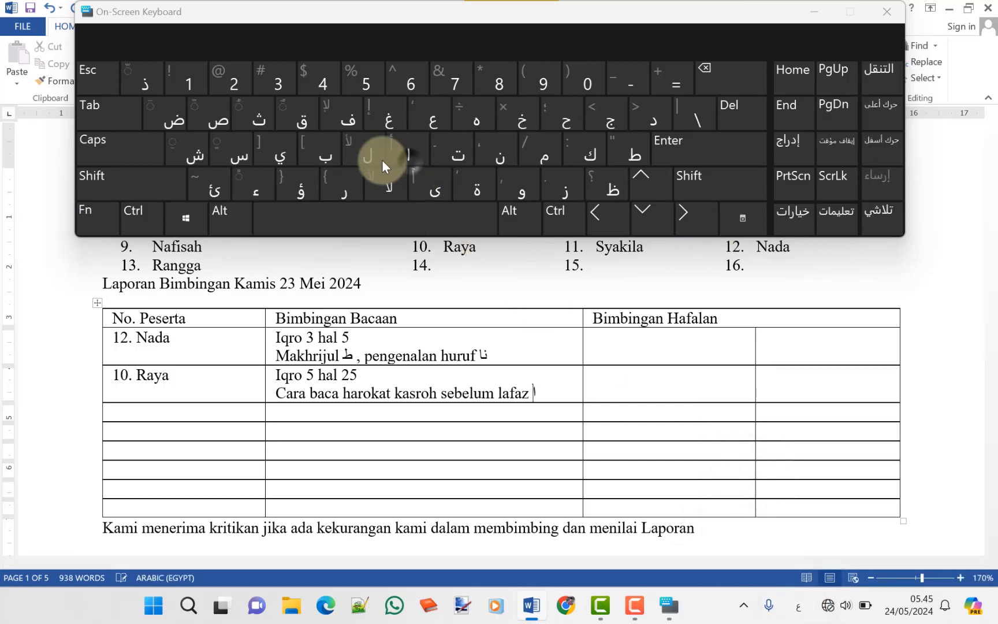
left_click(376, 158)
left_click(376, 159)
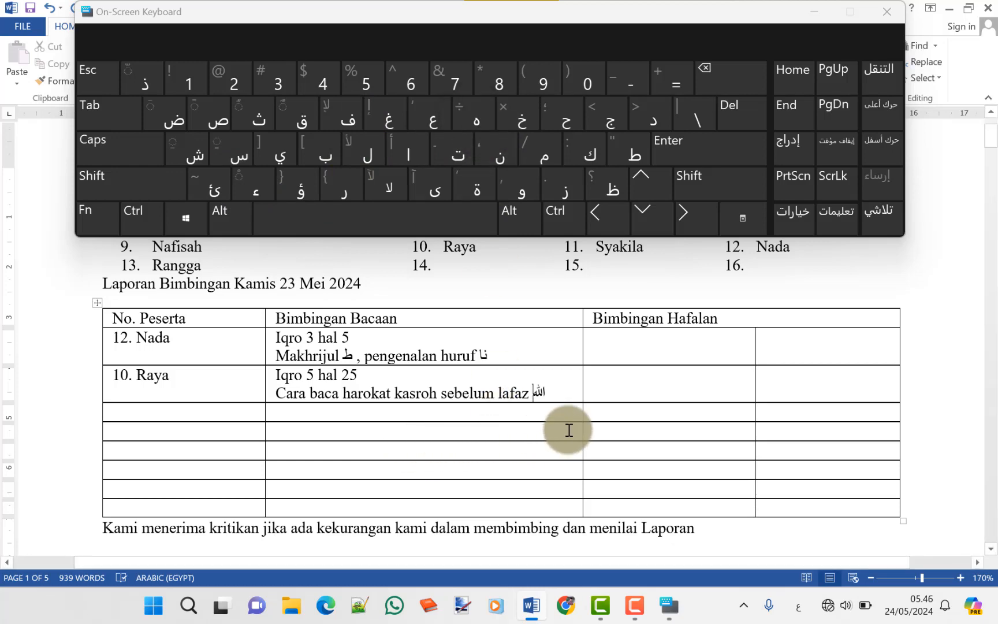
left_click(559, 392)
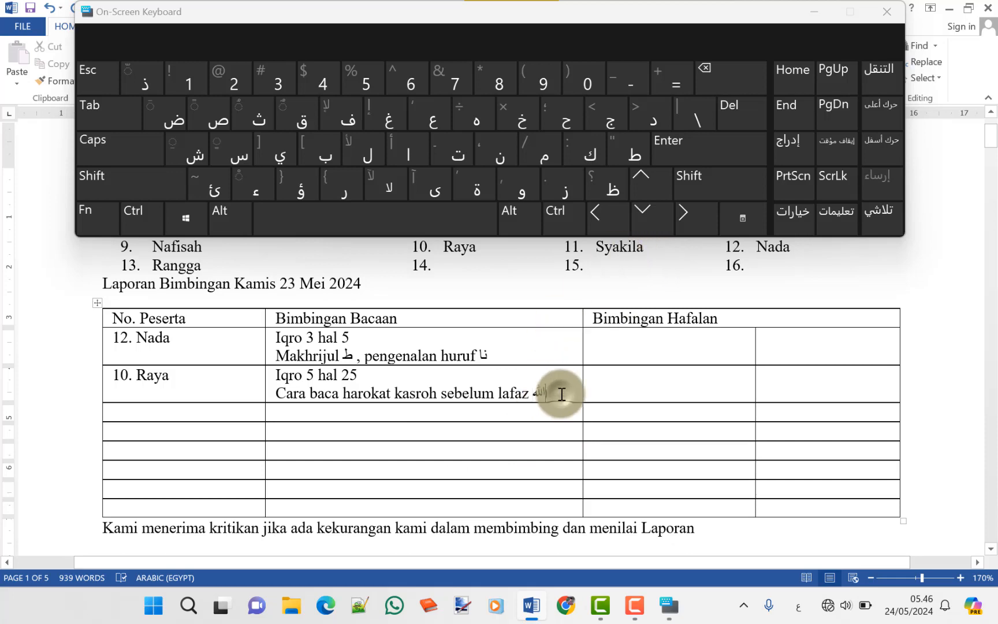
left_click(797, 605)
left_click(767, 423)
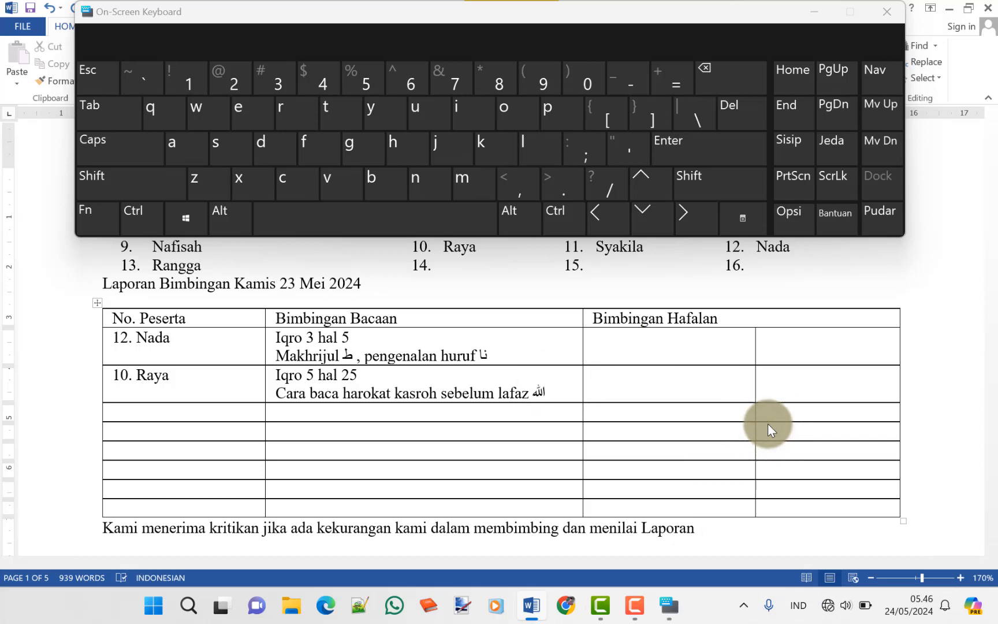
Add a new reading line 'makhrij huruf ج sukun' to row 10, inserting ج in Arabic
type(",di")
key("BackSpace")
key("BackSpace")
key("Return")
type("makhr")
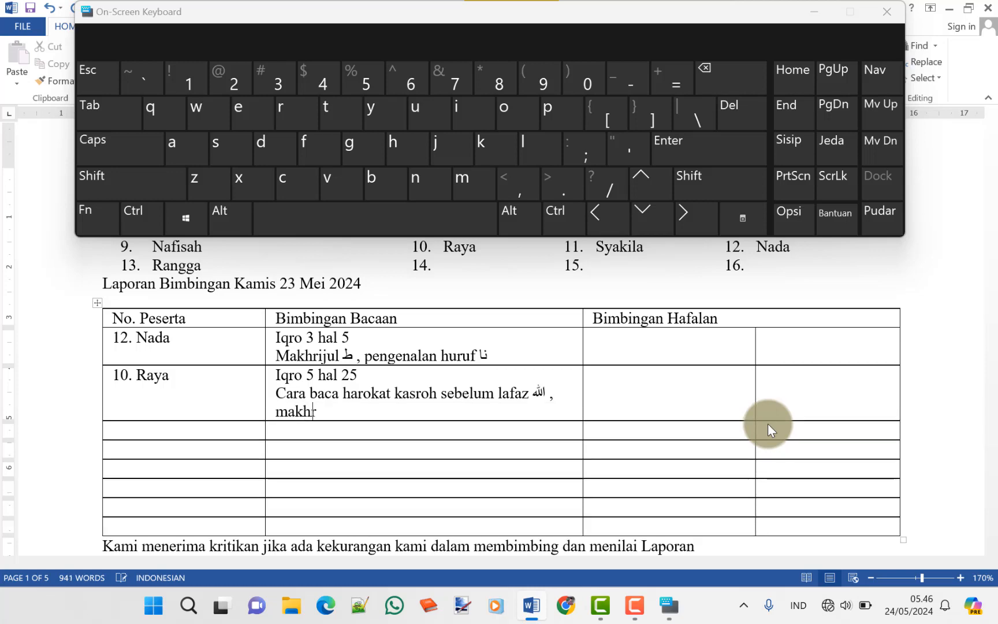
type("ij huruf")
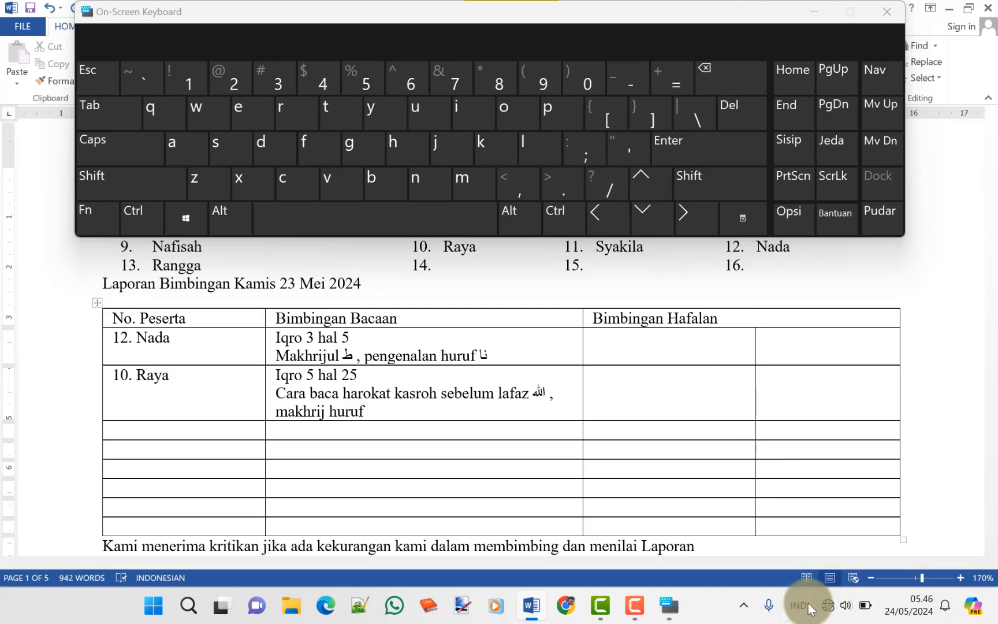
type(" sukun")
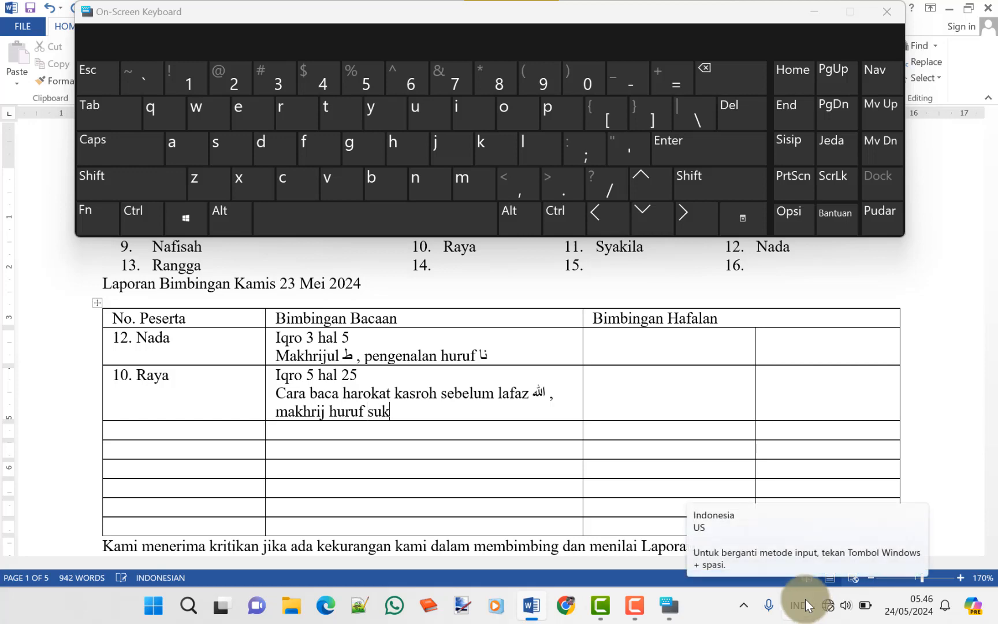
key("Left")
key("Left")
key("Left")
key("Left")
key("Left")
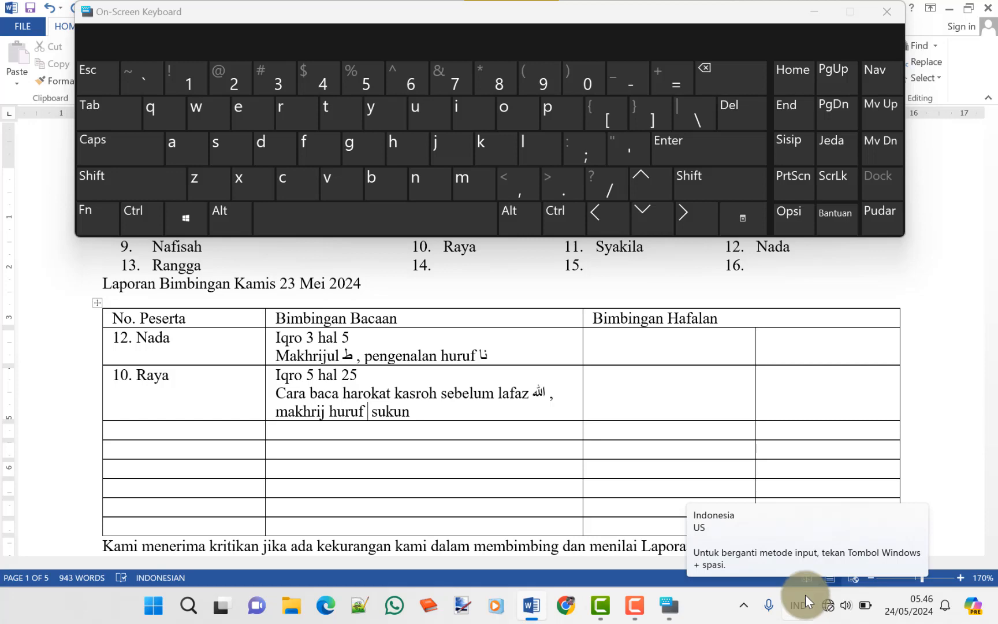
left_click(805, 598)
left_click(783, 463)
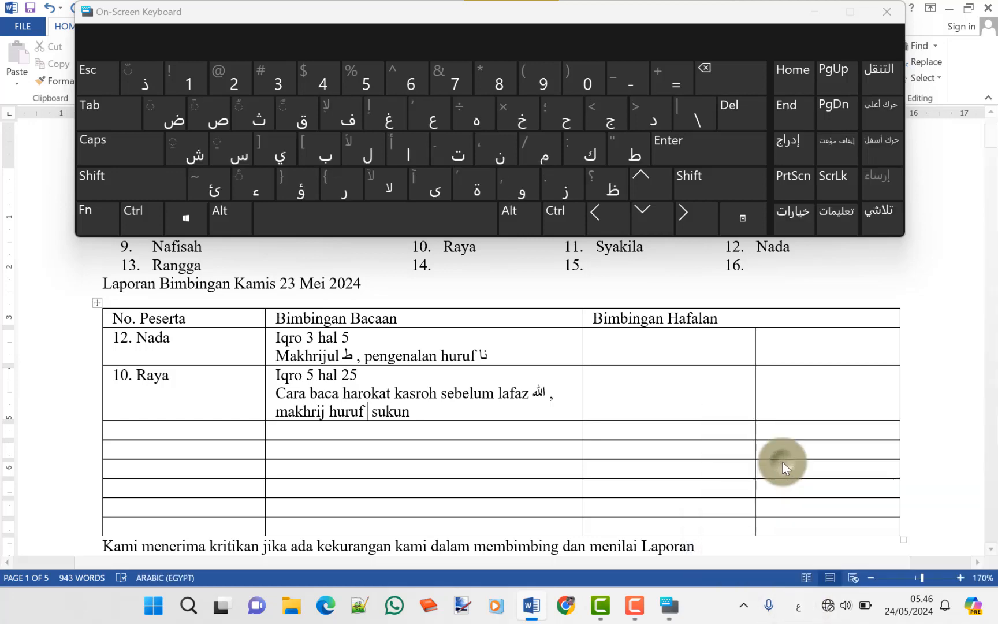
left_click(601, 119)
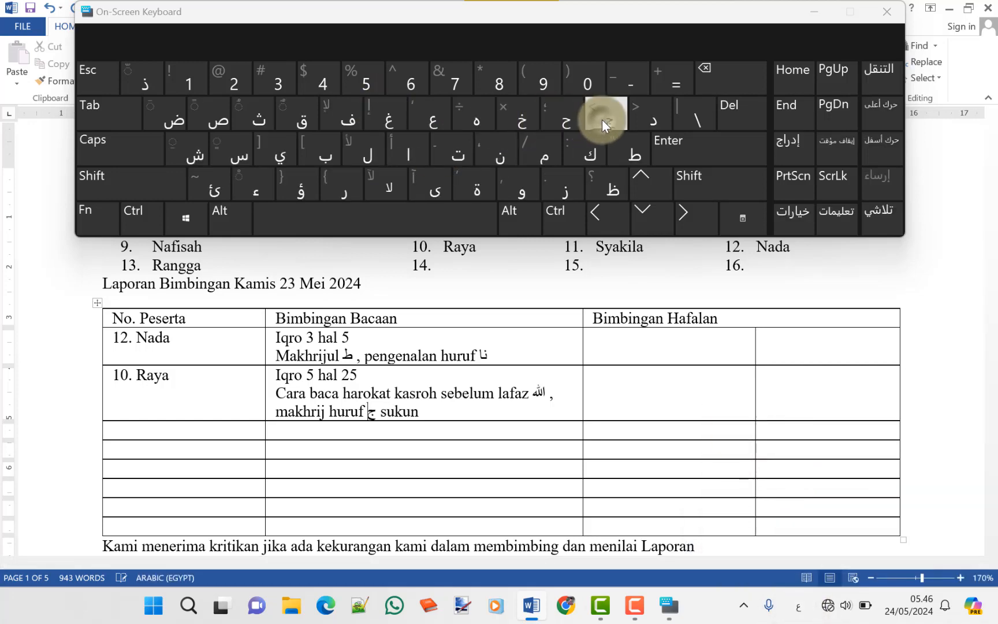
left_click(172, 437)
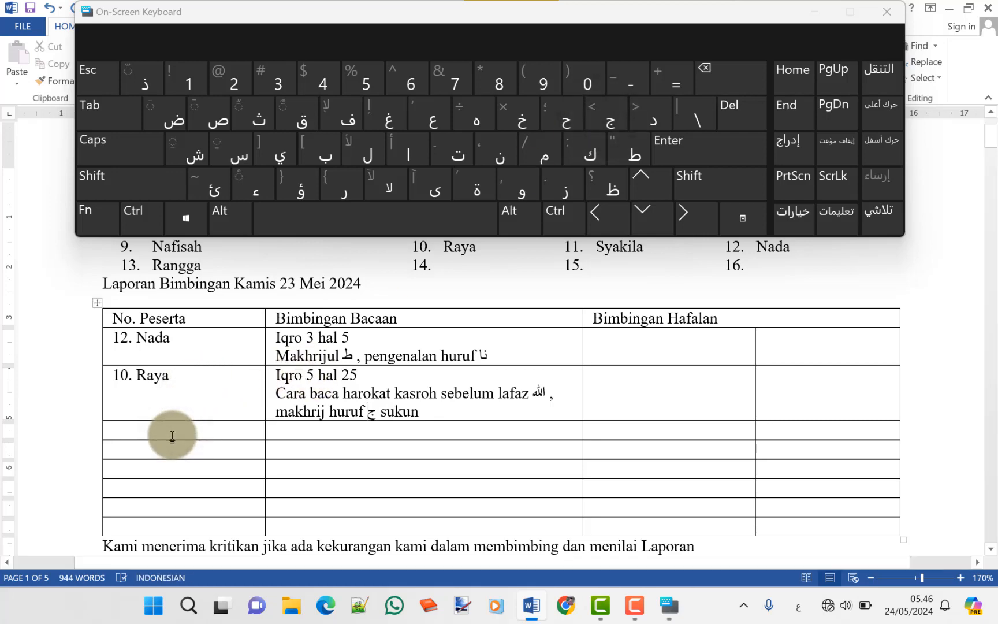
Add row '11. Syakila' with reading guidance 'Al-Quran : albaqoroh', clearing stray Arabic characters
type("11")
key("alt+shift")
type("ز")
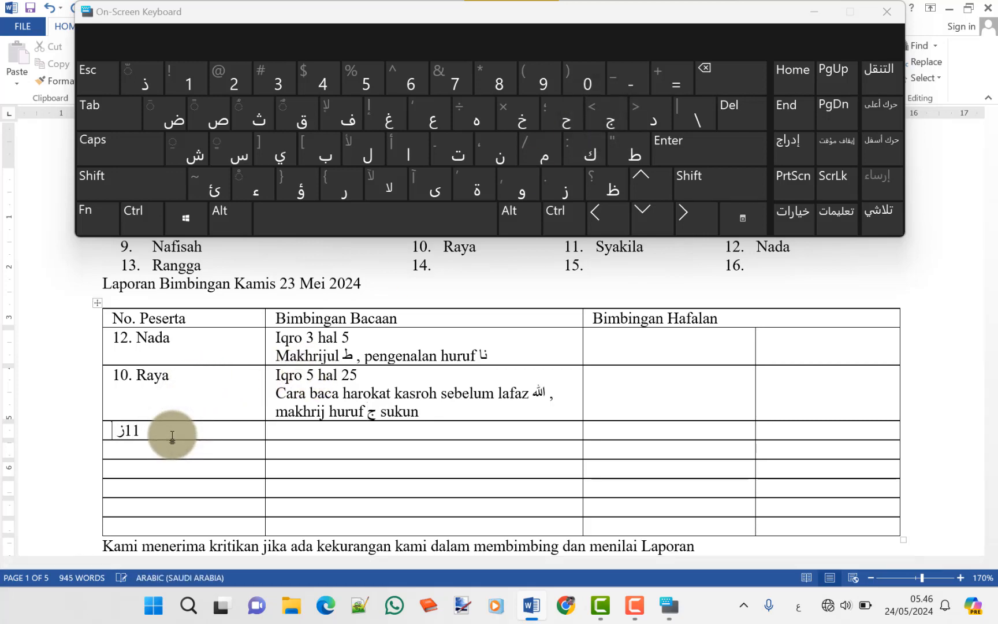
type(" ٍ")
left_click(802, 612)
left_click(774, 441)
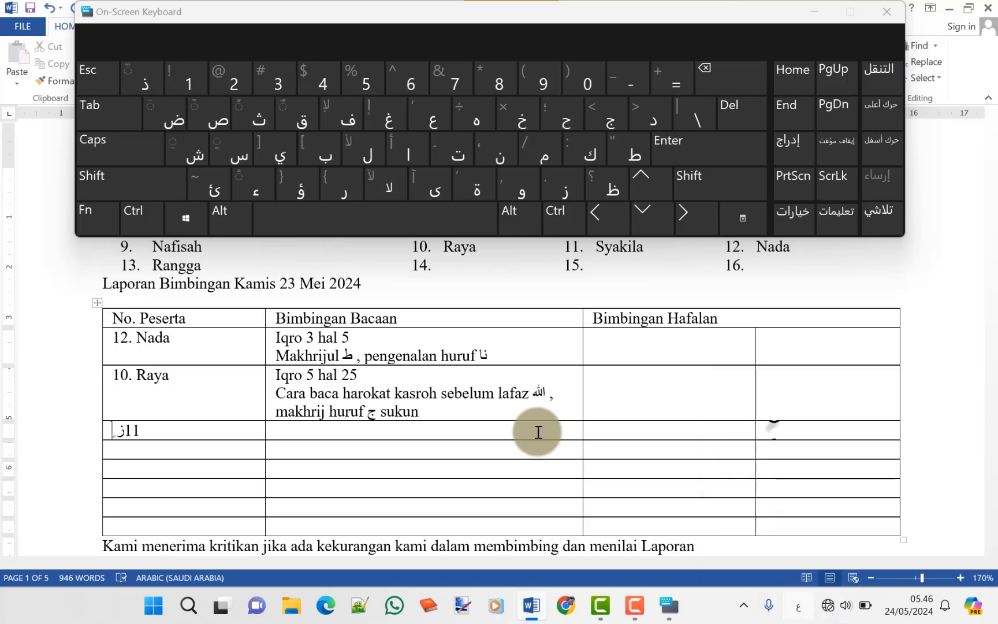
left_click(187, 430)
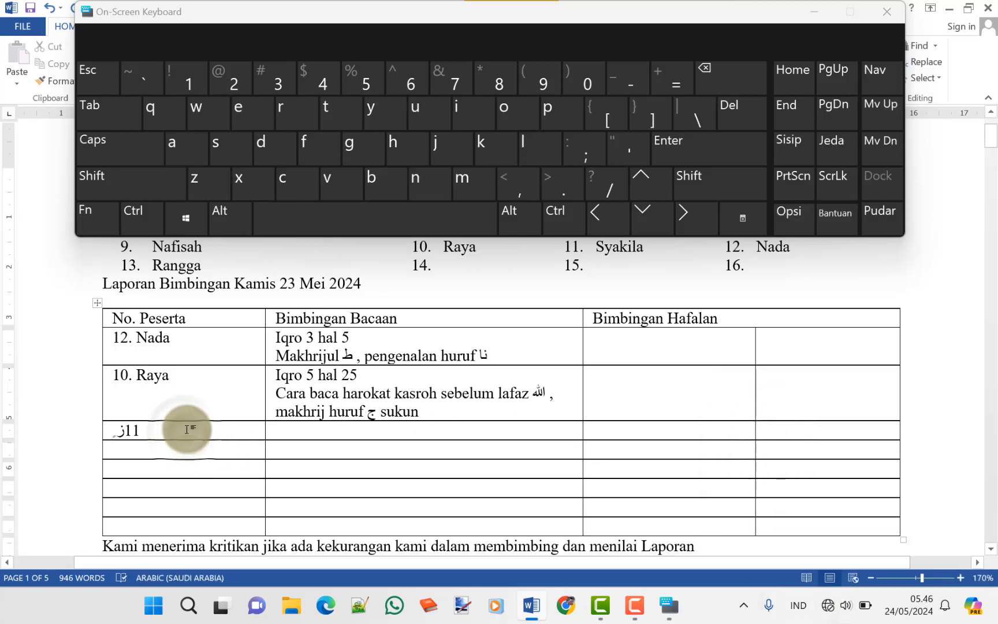
key("BackSpace")
key("BackSpace")
key("BackSpace")
key("BackSpace")
key("BackSpace")
type("11")
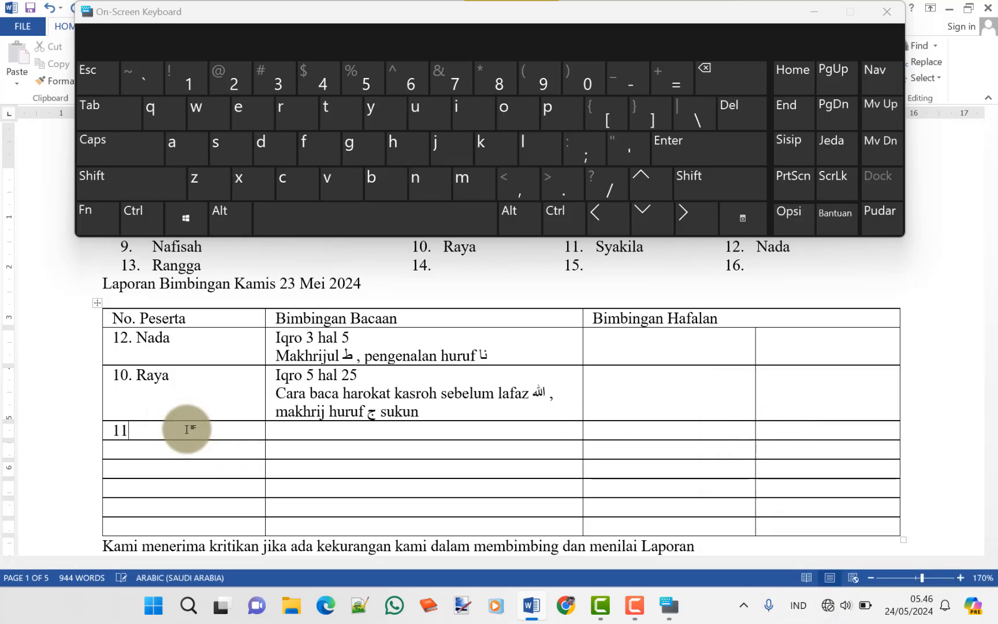
type(". S")
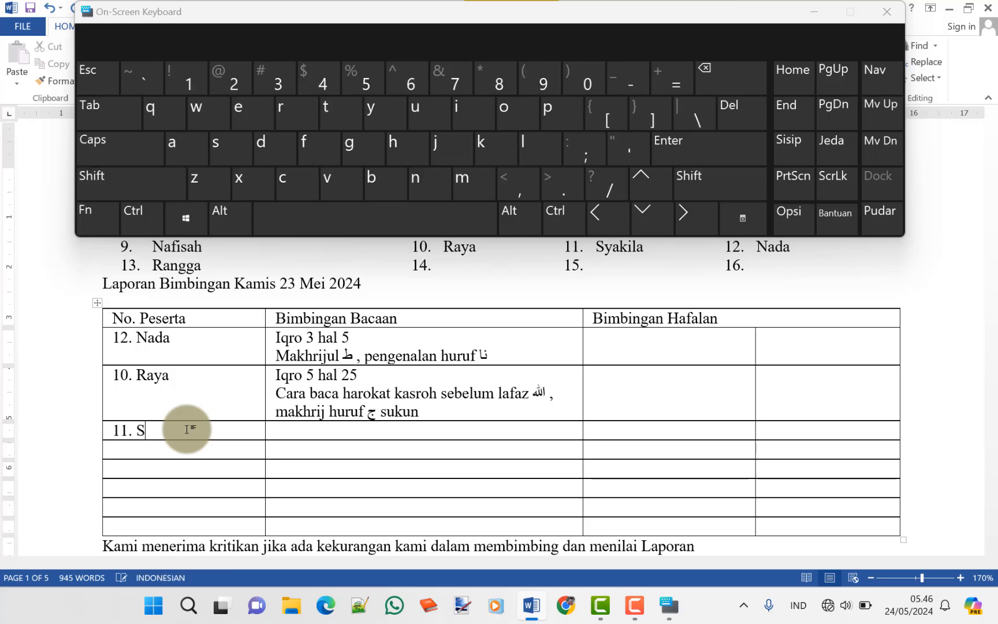
type("yakila")
key("Tab")
type("Al-Qur")
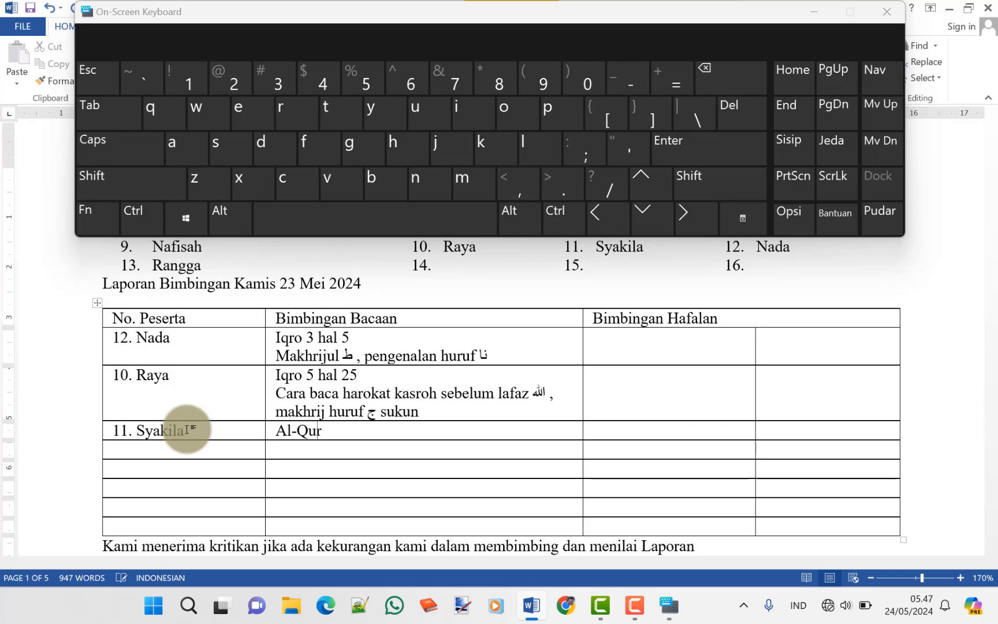
type("an : aj")
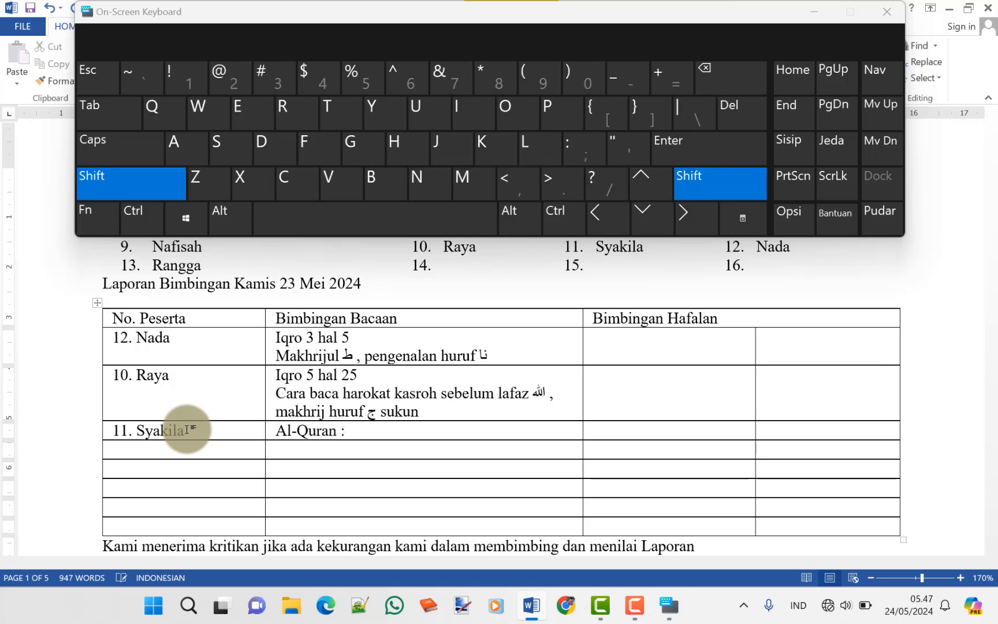
key("BackSpace")
key("BackSpace")
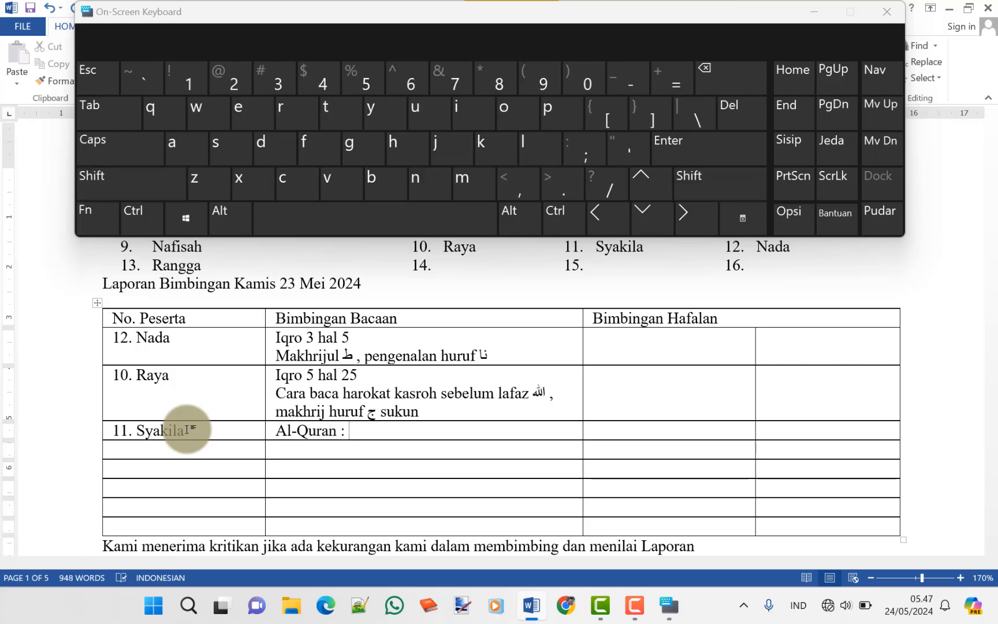
type("albaqoroh")
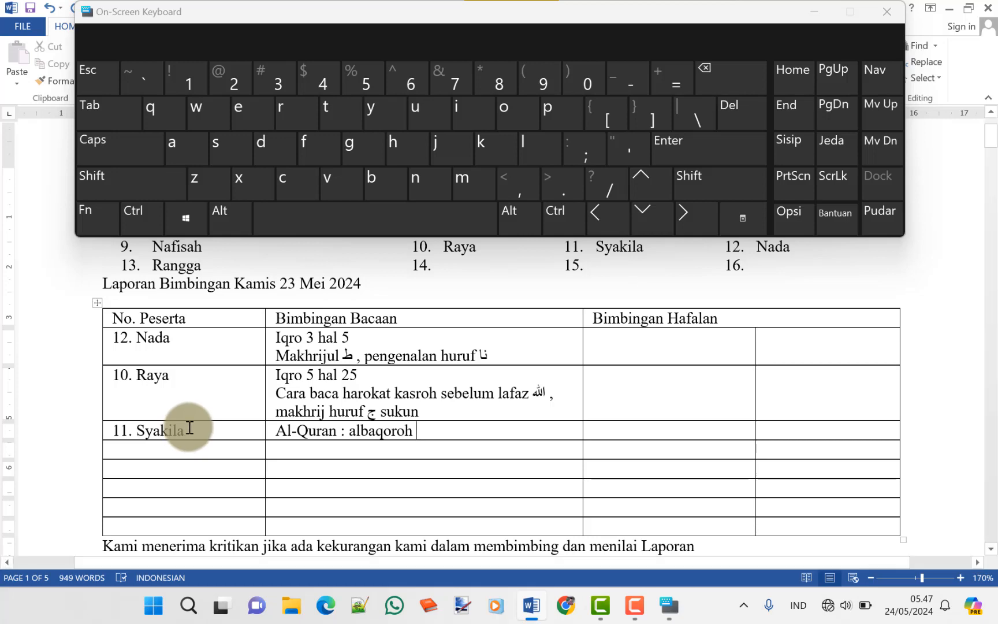
Copy Raya's Cara baca … sukun notes and paste them under albaqoroh for Syakila
key("Up")
key("shift+Up")
key("shift+Up")
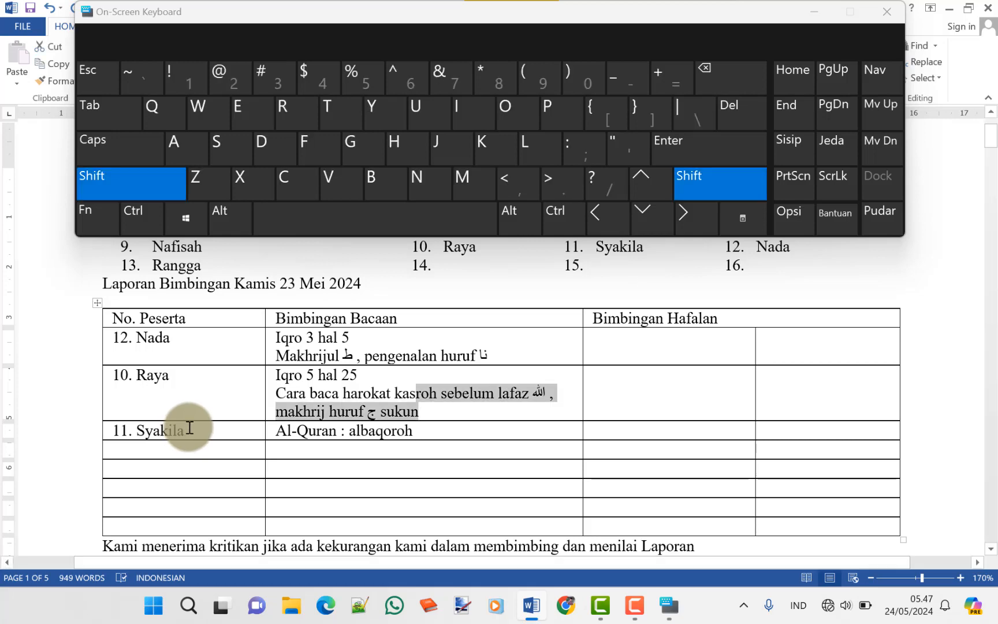
key("shift+Right")
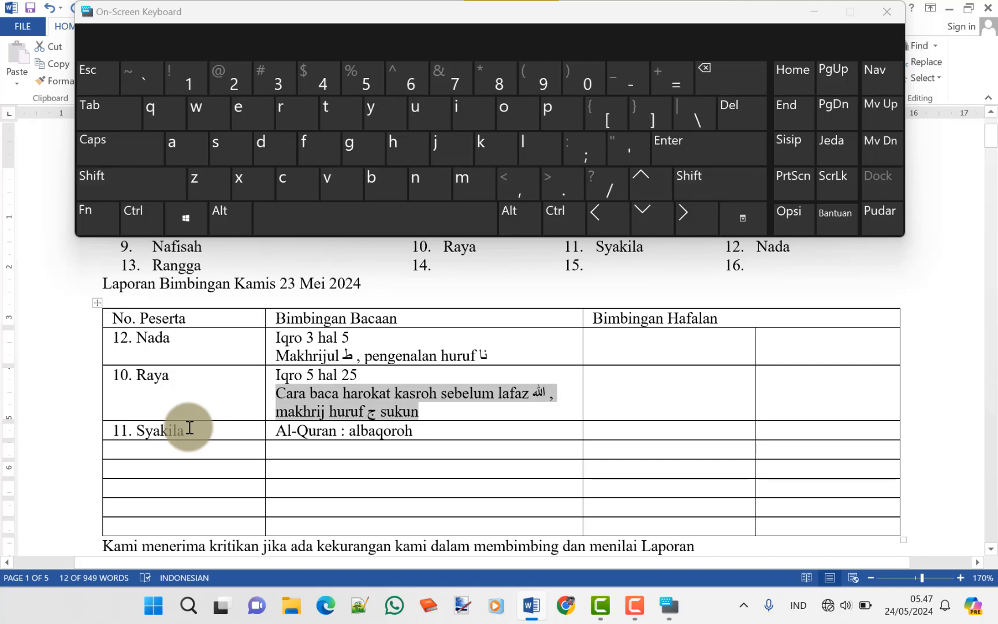
key("ctrl+c")
key("Down")
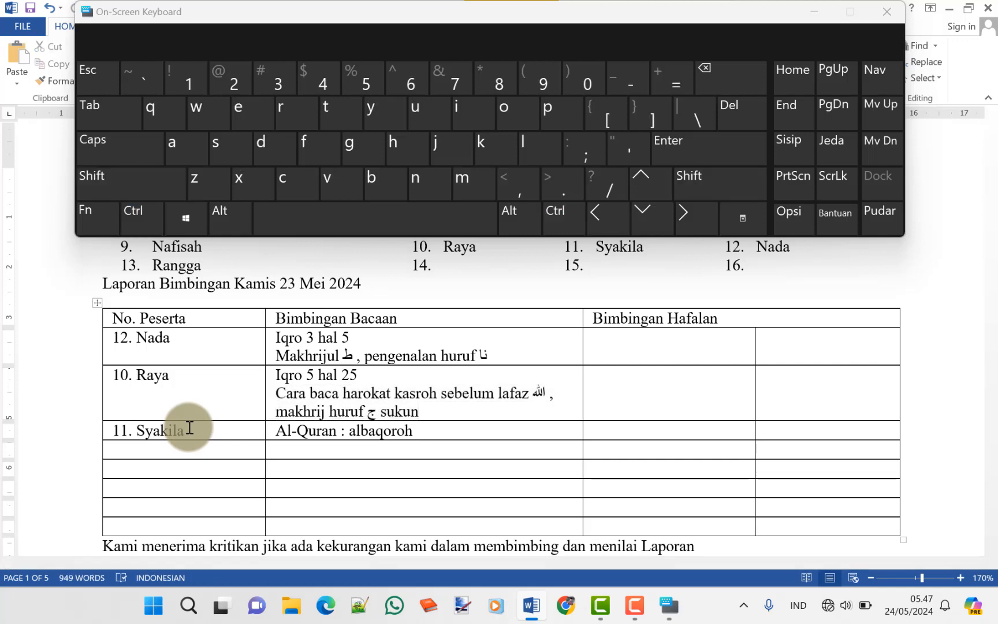
key("Return")
key("ctrl+v")
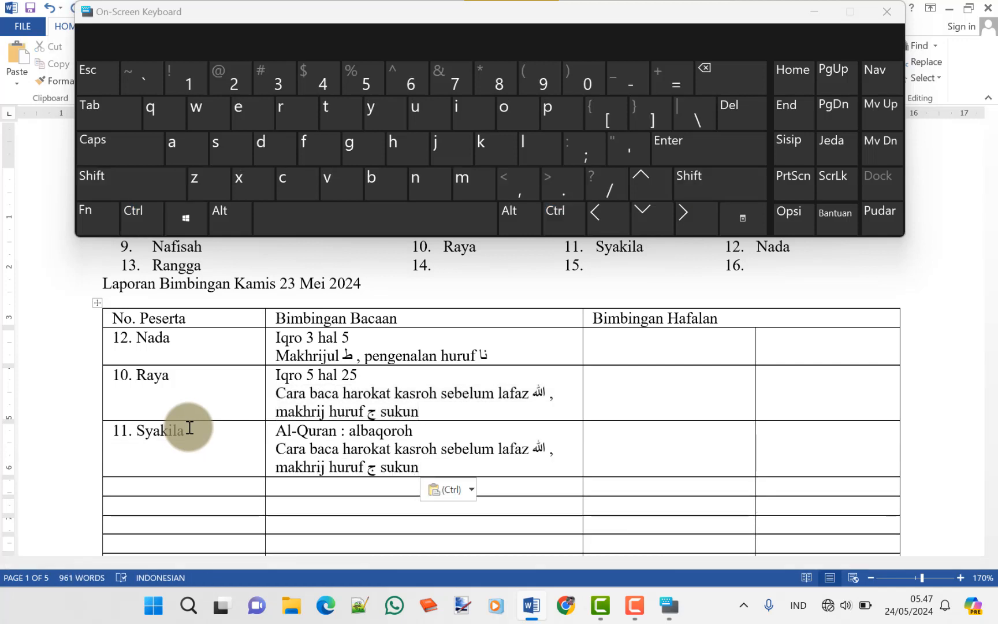
Delete the letter ج and its preceding space from Raya's makhrij huruf note
key("Up")
key("Up")
key("Up")
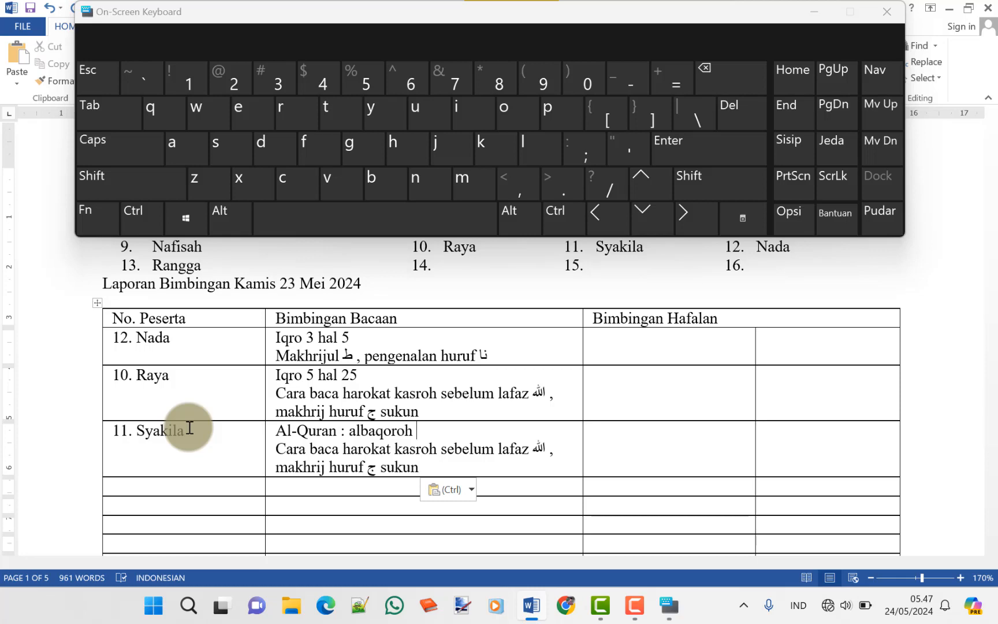
key("Left")
key("Left")
key("BackSpace")
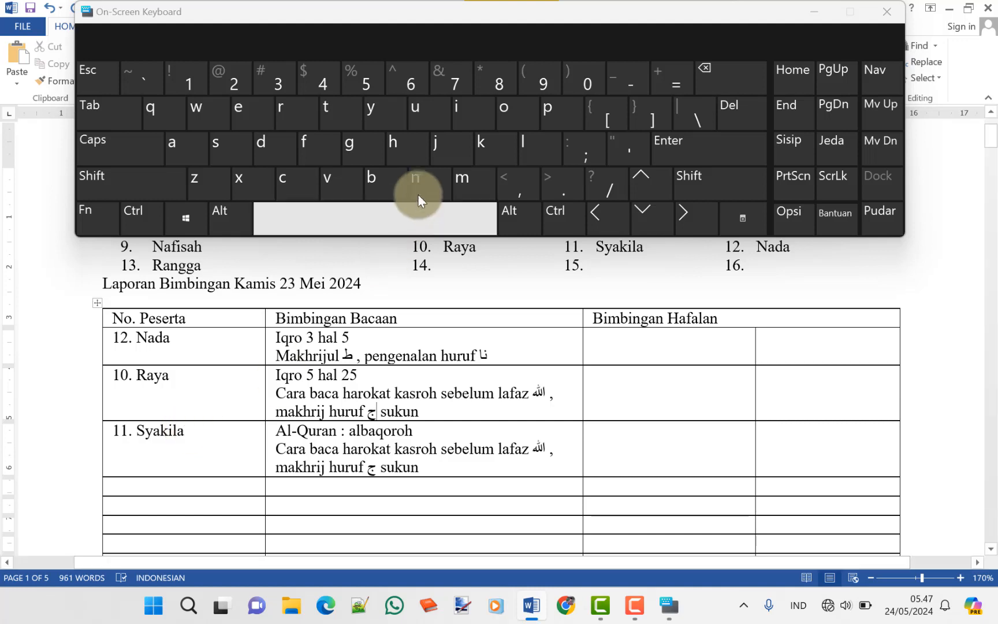
left_click(732, 116)
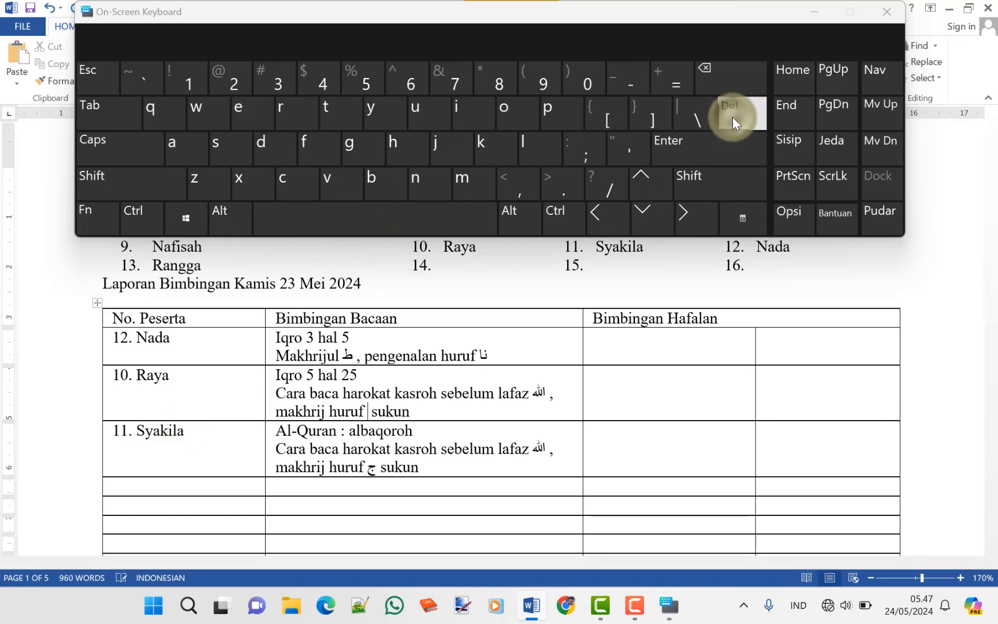
Insert the Arabic letter خ so Raya's note reads 'makhrij huruf خ sukun'
left_click(802, 605)
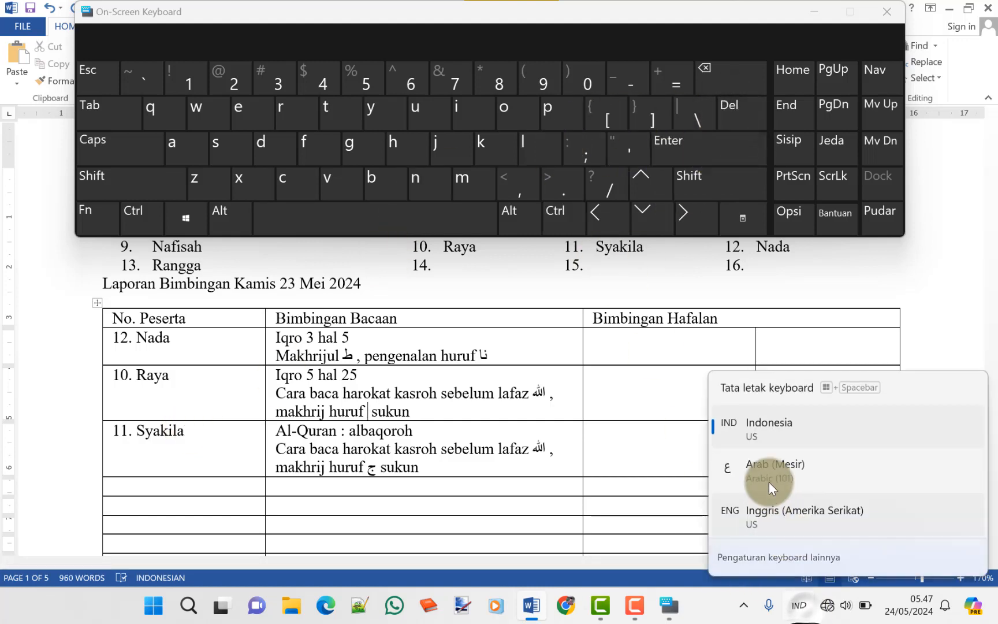
left_click(768, 471)
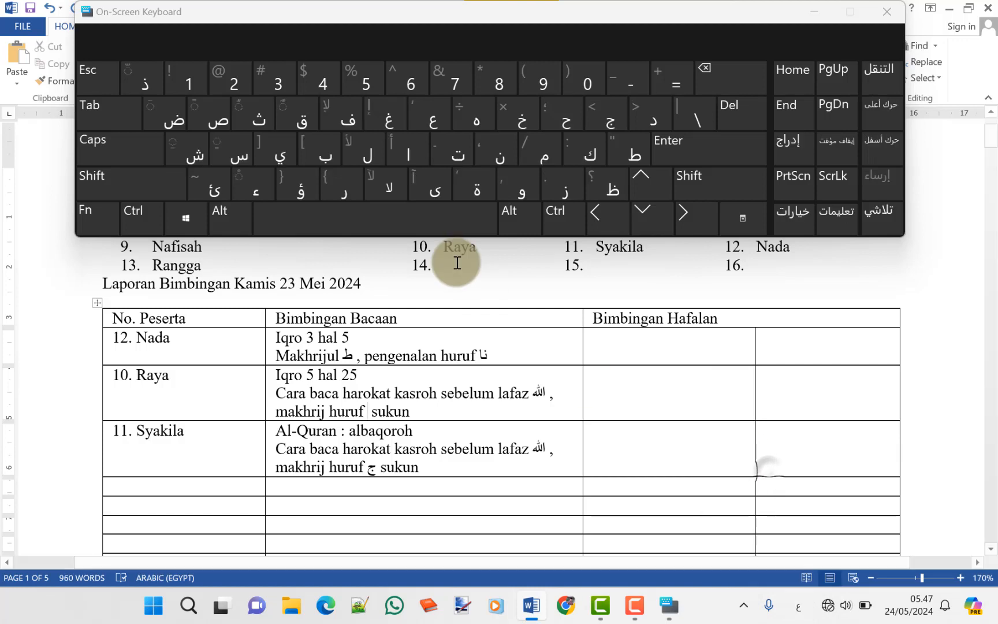
left_click(525, 116)
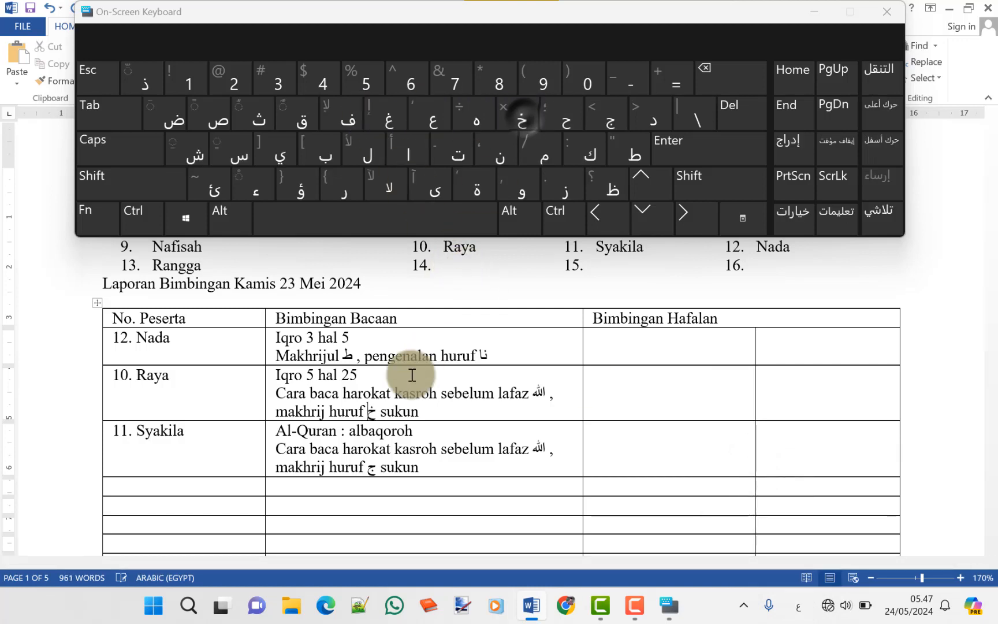
left_click(421, 469)
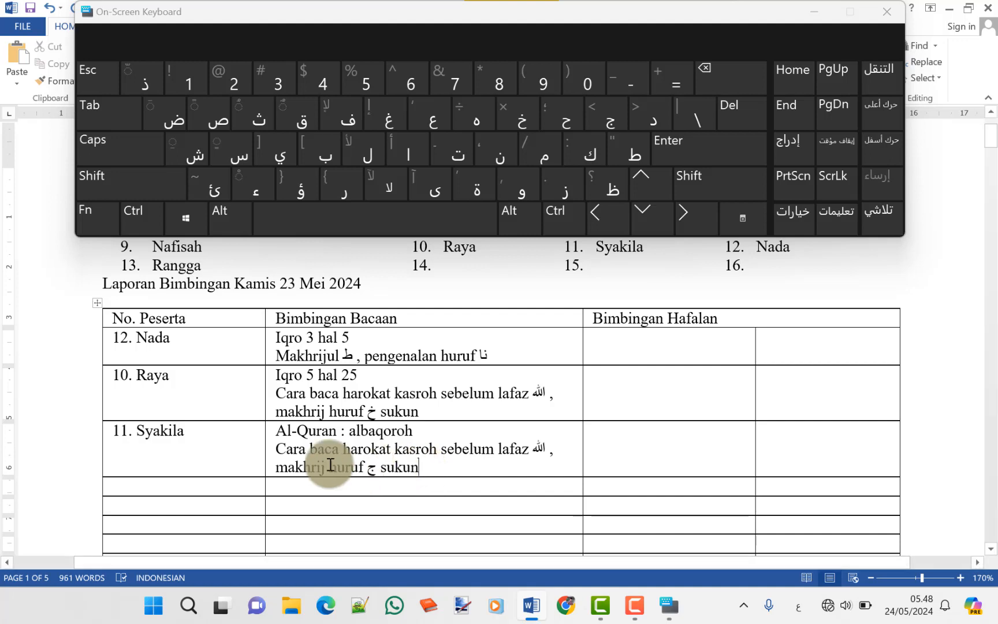
left_click(187, 488)
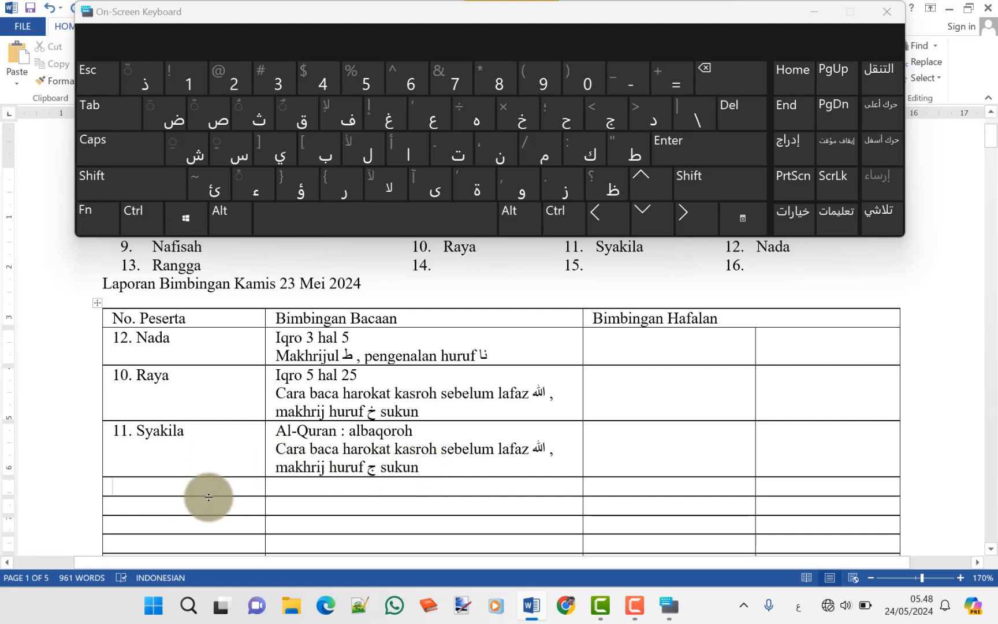
Type '3' in the new cell below Syakila and clear the stray Arabic letters
type("3")
key("alt+shift")
type("ز")
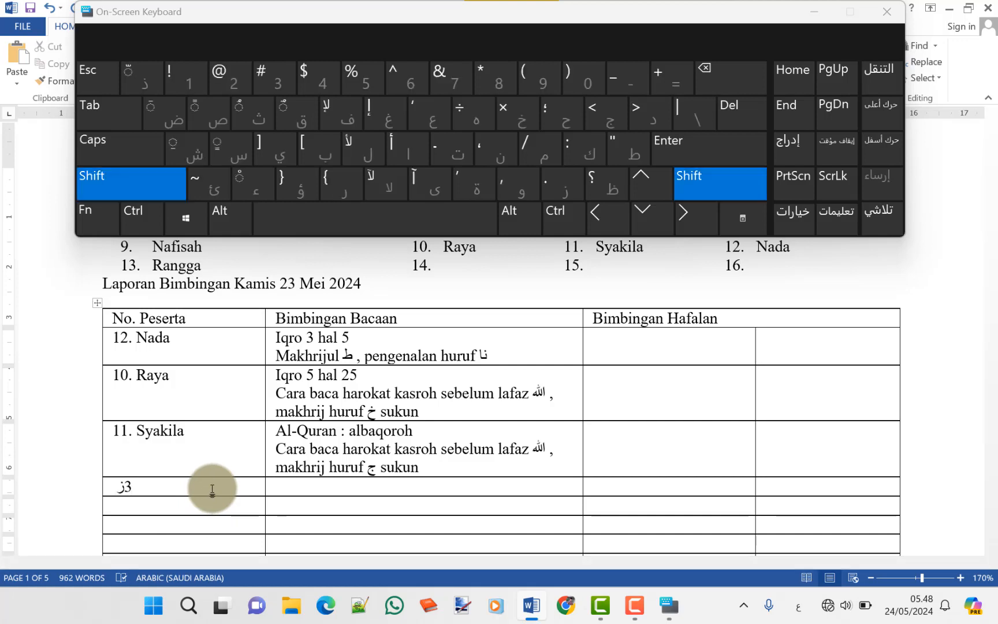
type(" لإش")
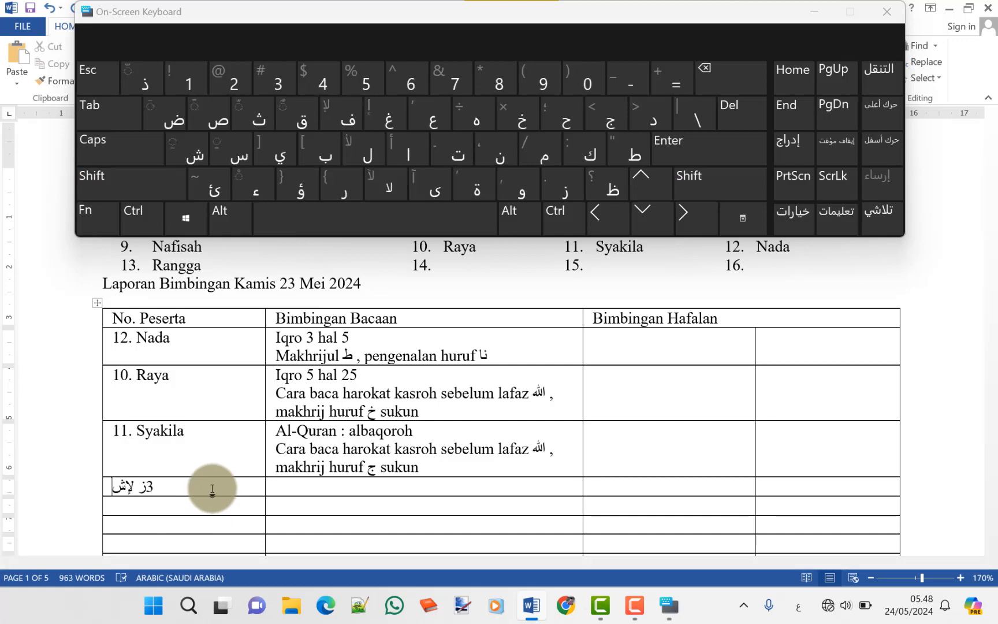
key("ctrl+z")
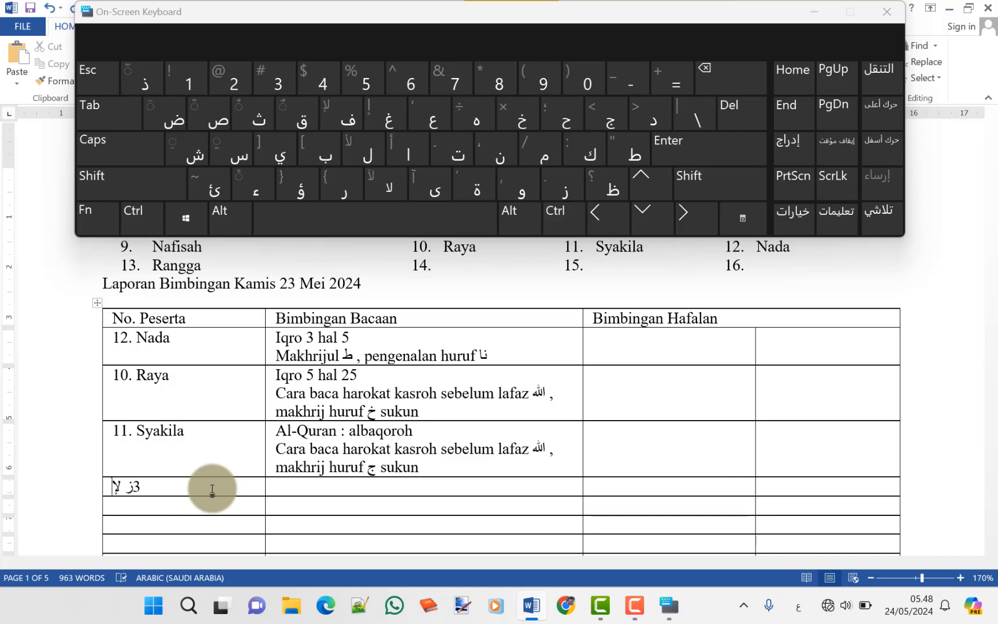
key("BackSpace")
key("BackSpace")
key("BackSpace")
key("BackSpace")
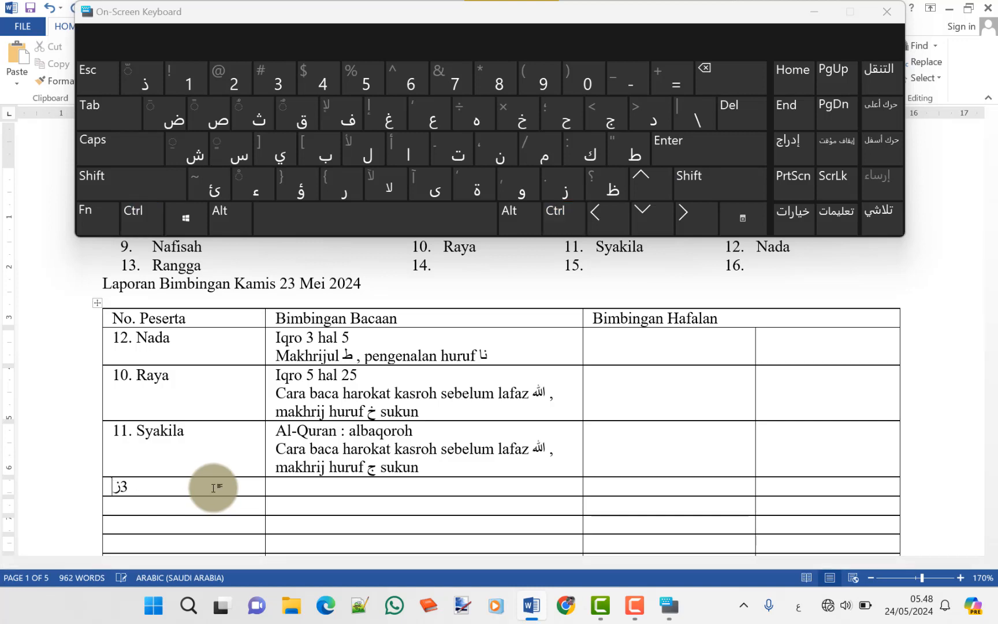
type("ز")
key("BackSpace")
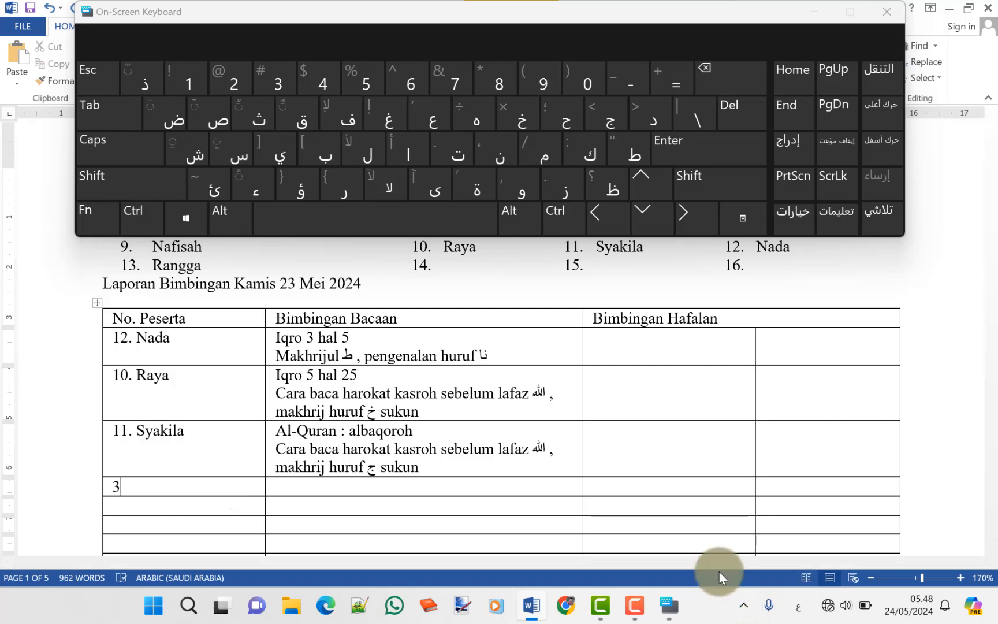
Switch the input language to Indonesian and move the on-screen keyboard lower
left_click(796, 608)
left_click(777, 428)
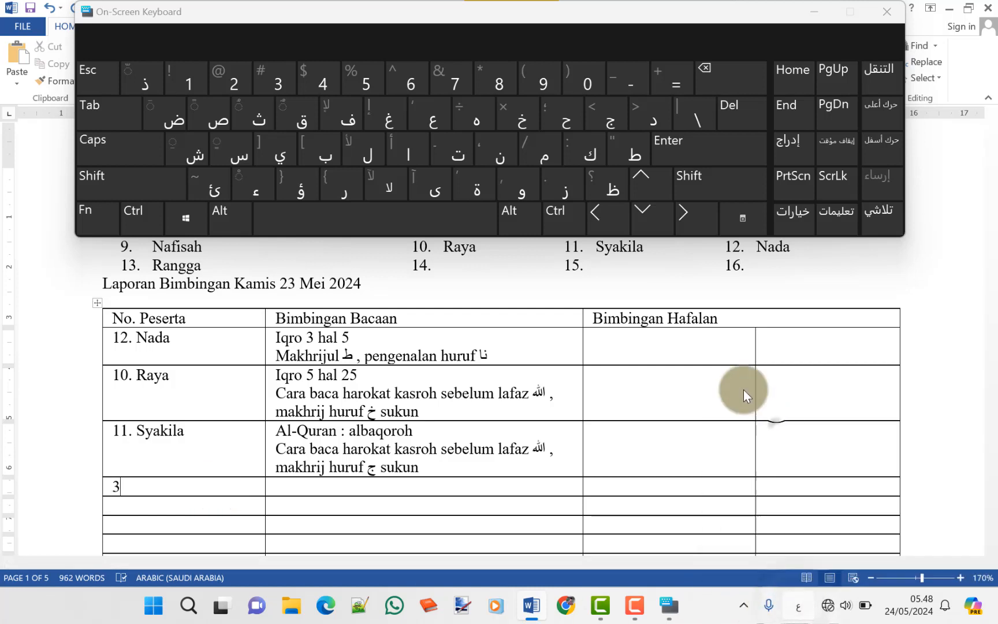
left_click_drag(398, 16, 422, 71)
left_click_drag(428, 29, 417, 73)
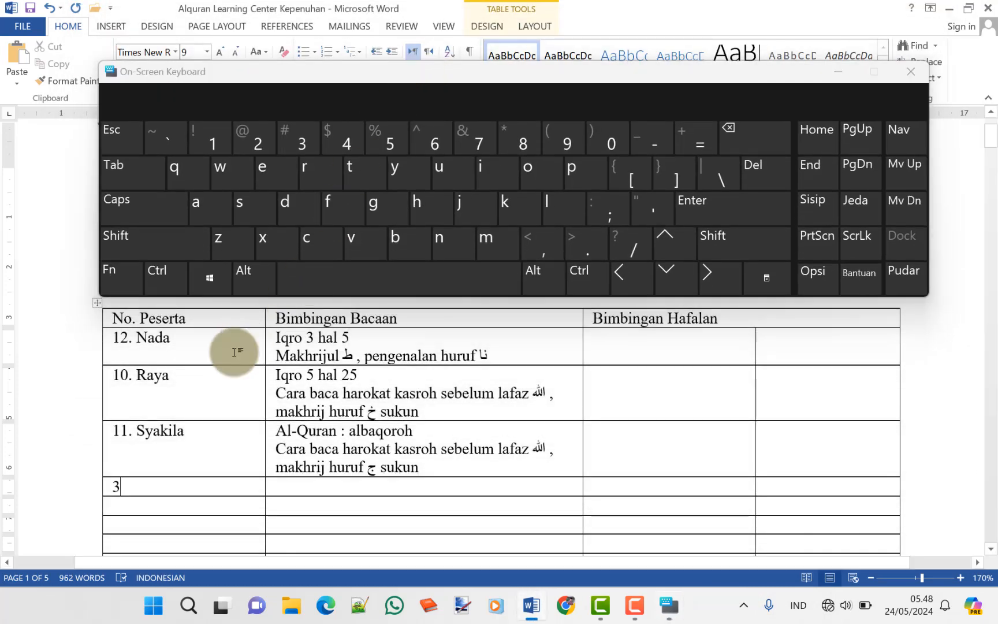
Complete row '3. Taufiq' with reading guidance 'Al-Quran : Alhasyr', reusing the copied label
type(". Ta")
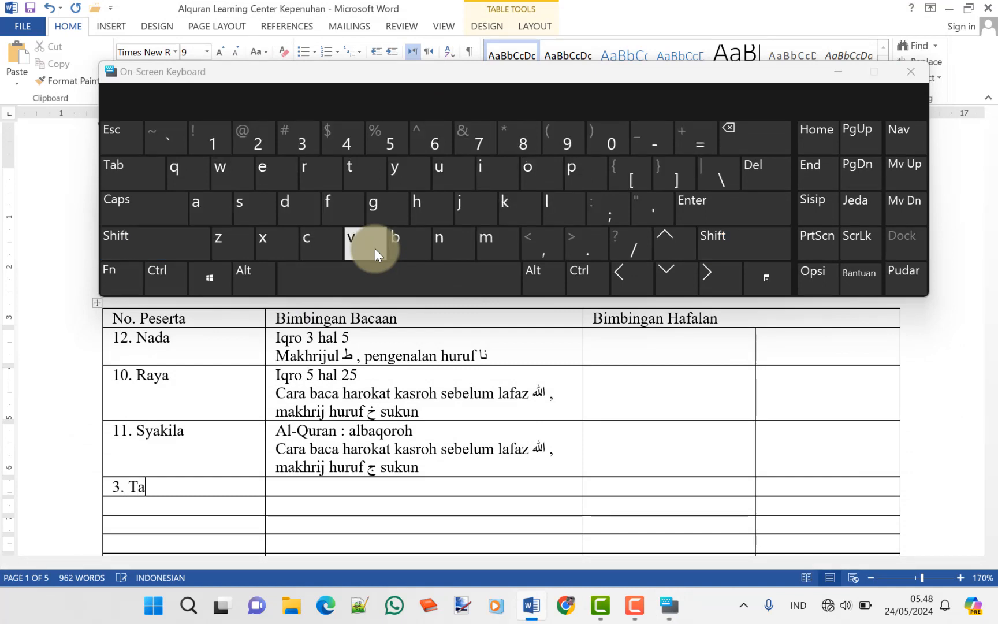
type("ufiq")
key("Tab")
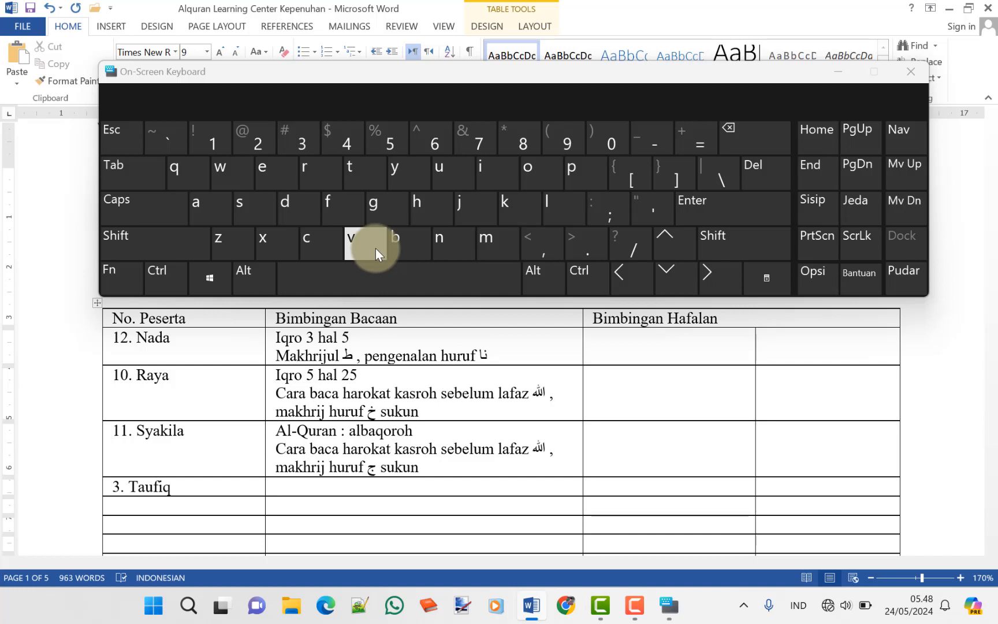
key("Up")
key("Up")
key("shift+End")
key("shift+Left")
key("shift+Left")
key("shift+Left")
key("shift+Left")
key("shift+Left")
key("shift+Left")
key("shift+Left")
key("shift+Left")
key("shift+Left")
key("shift+Left")
key("shift+Left")
key("shift+Left")
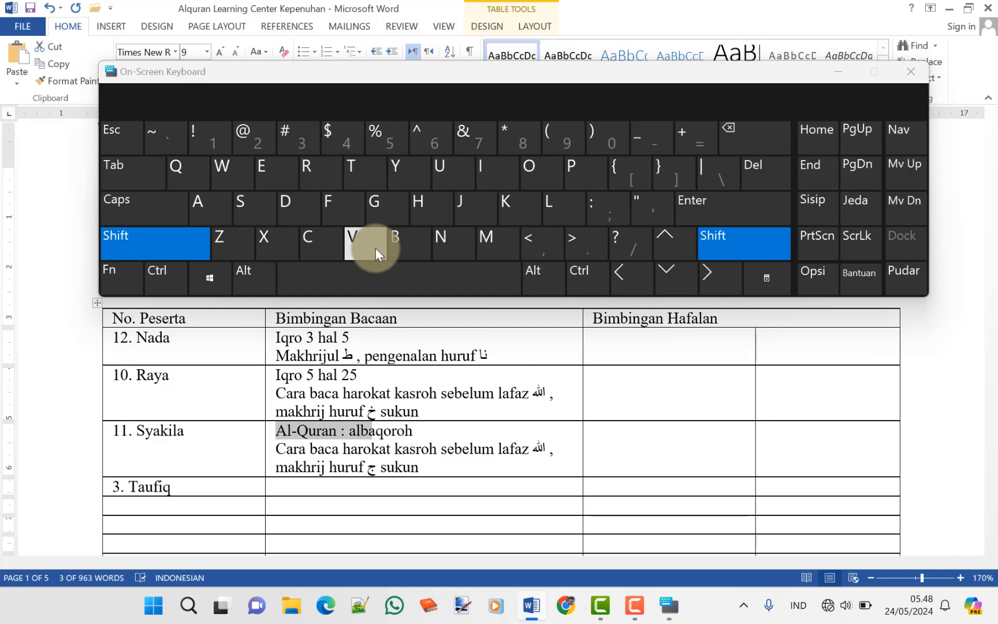
key("shift+Right")
key("ctrl+c")
key("Down")
key("Down")
key("Down")
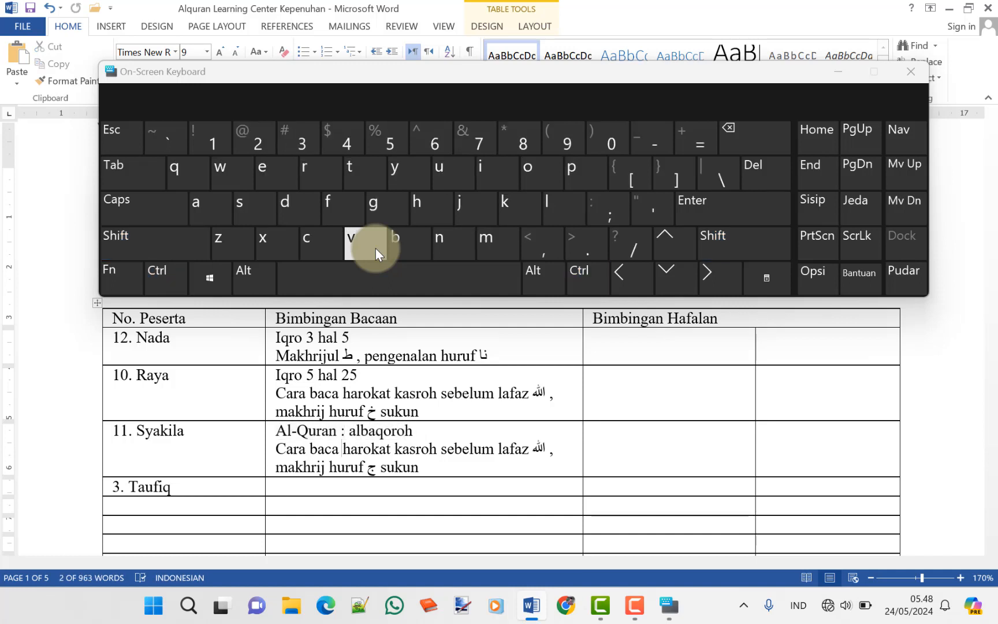
left_click(375, 249)
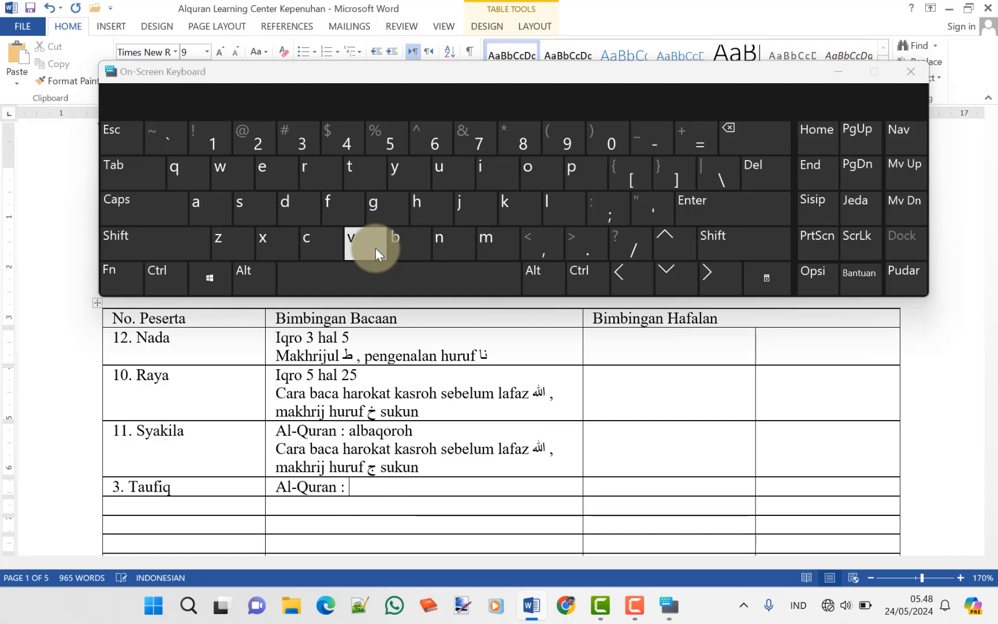
type("Al")
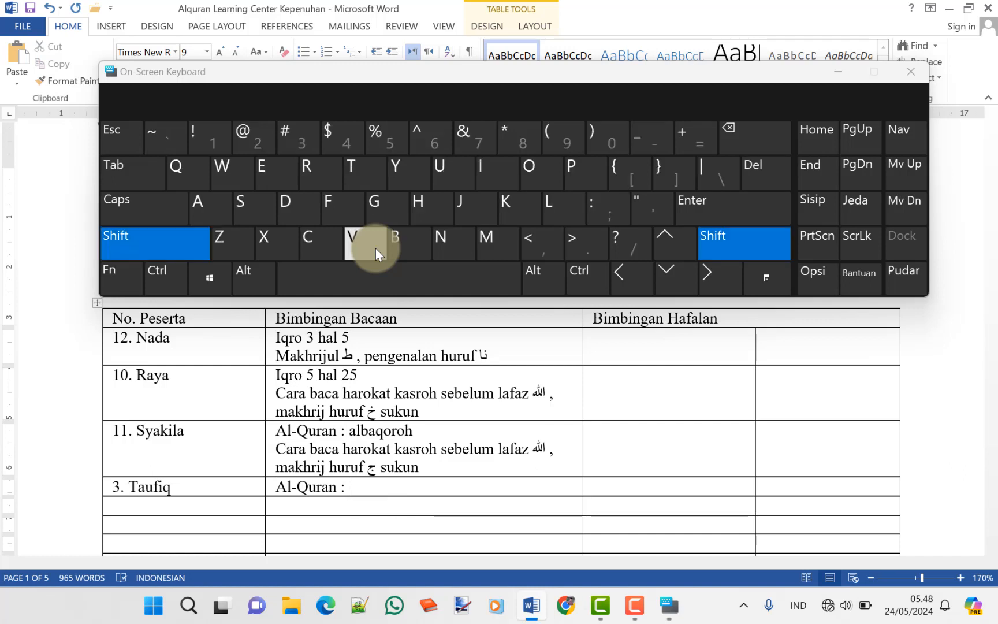
type("hasyr")
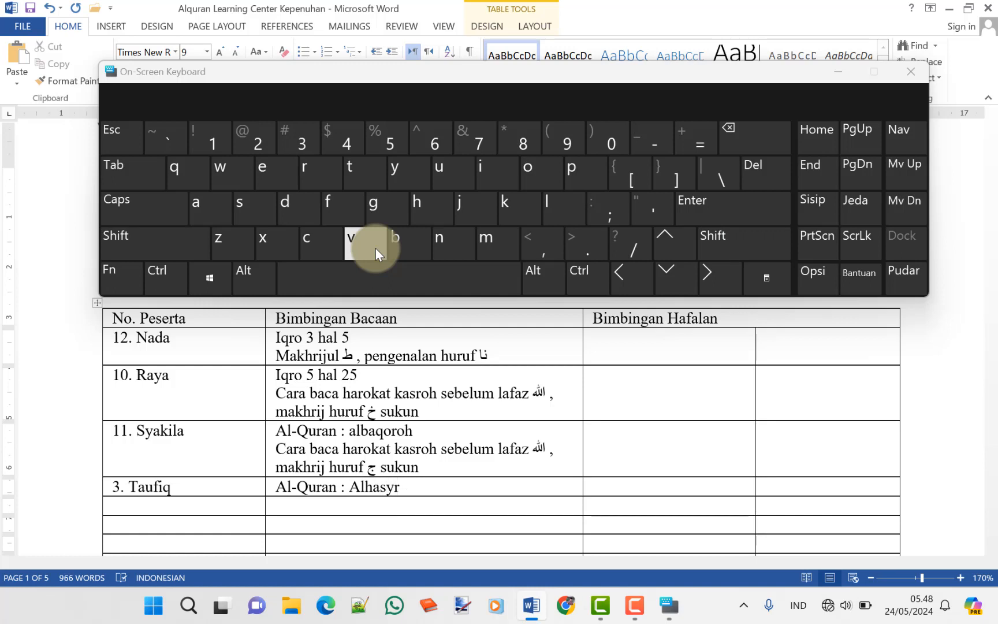
Start the next row's number cell with '4.'
key("Down")
key("Left")
type("4.")
Name row 4 'Hafizan' with reading guidance 'Al-Quran : Albaqoroh'
left_click_drag(398, 70, 371, 49)
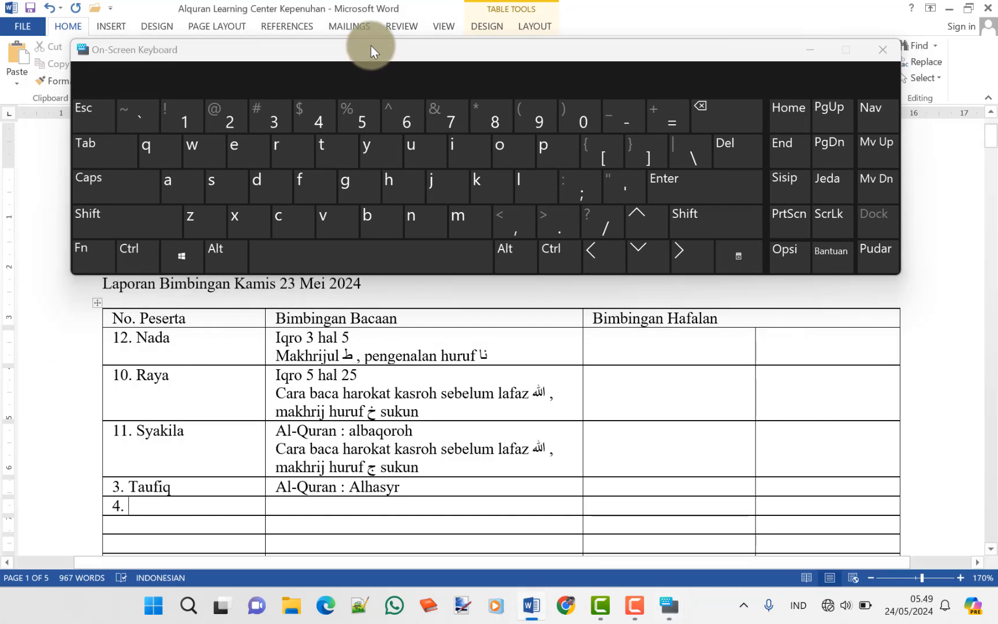
type("Hafizan")
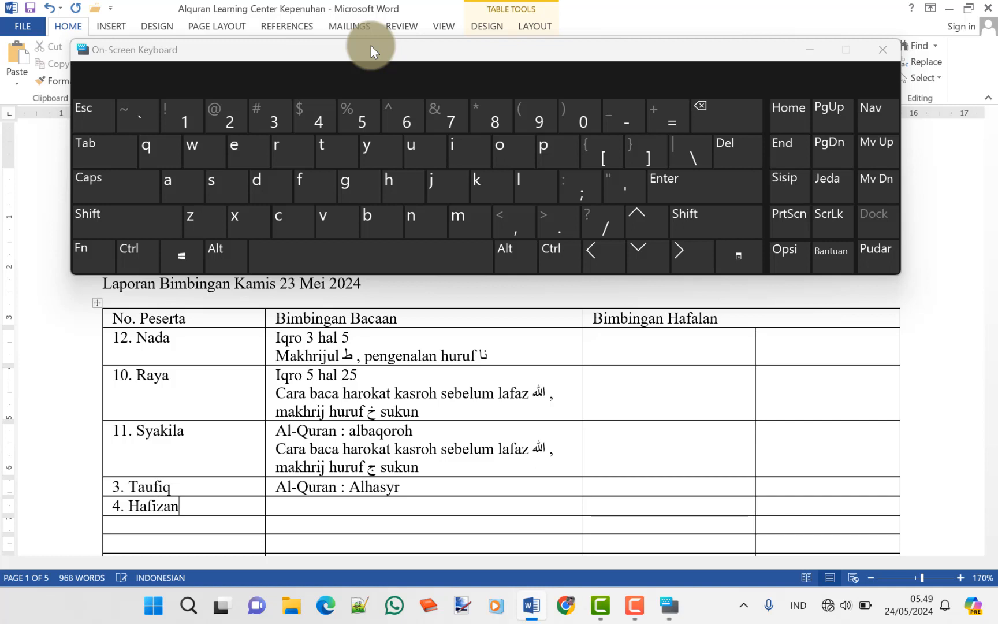
key("Tab")
key("ctrl+v")
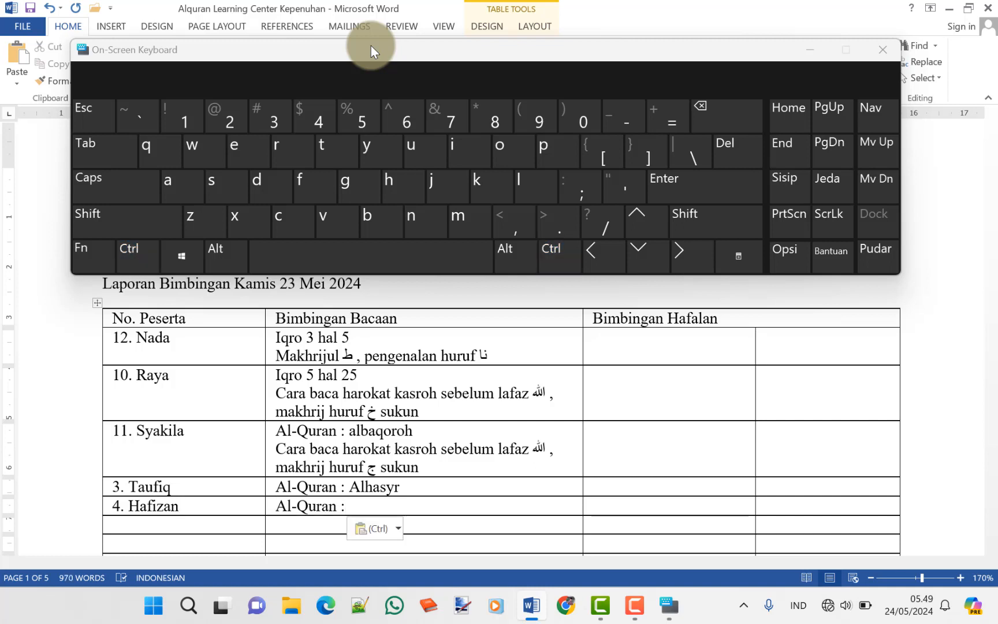
type("A")
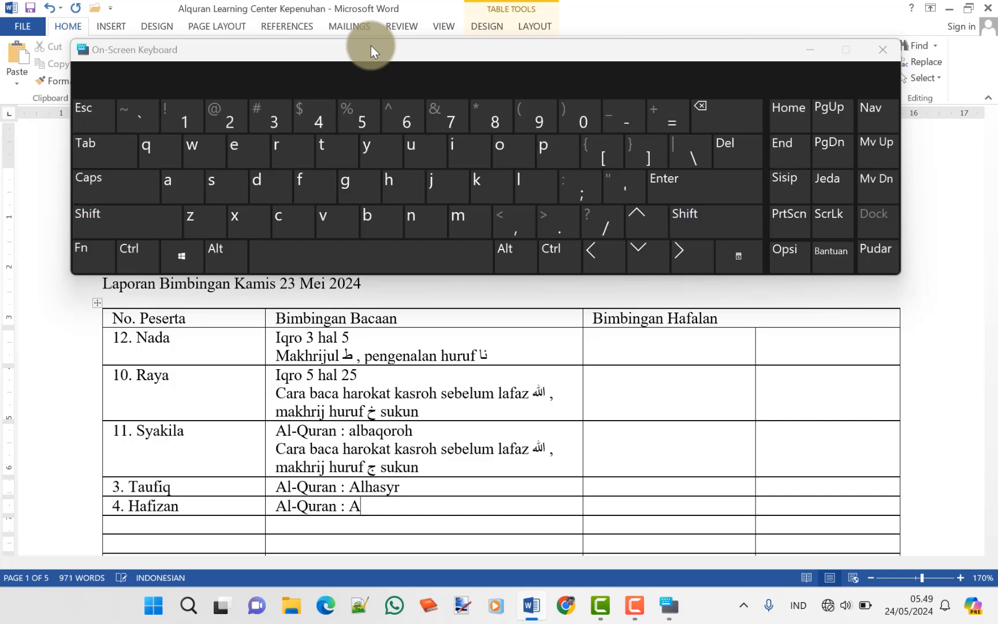
type("lbaqoro")
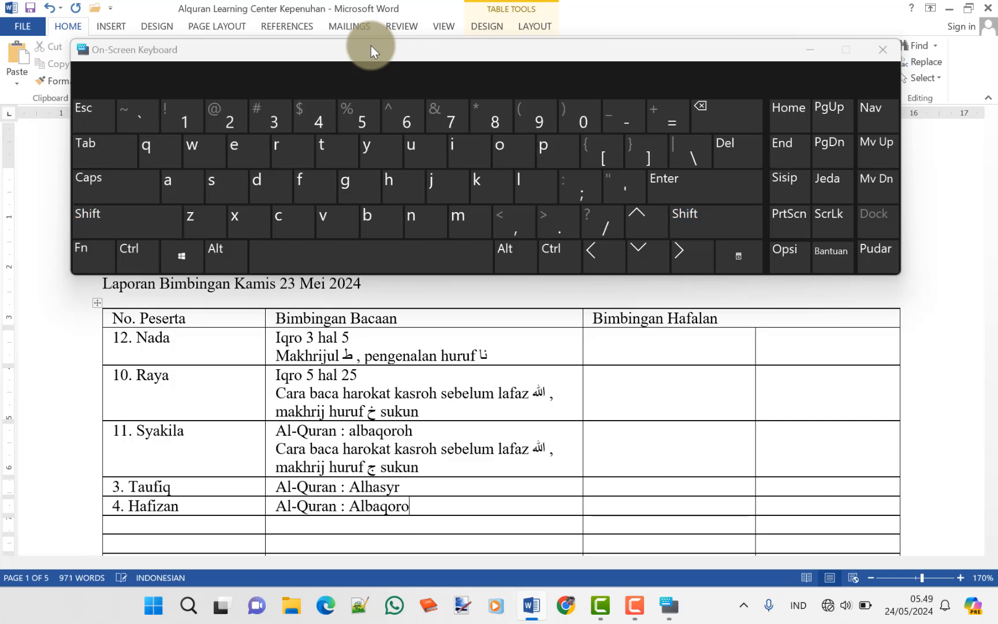
type("h")
Enter Hafizan's memorisation 'At-tin : 1-4' and begin the next row as '6. Gibran'
key("Tab")
type("At-tin 1")
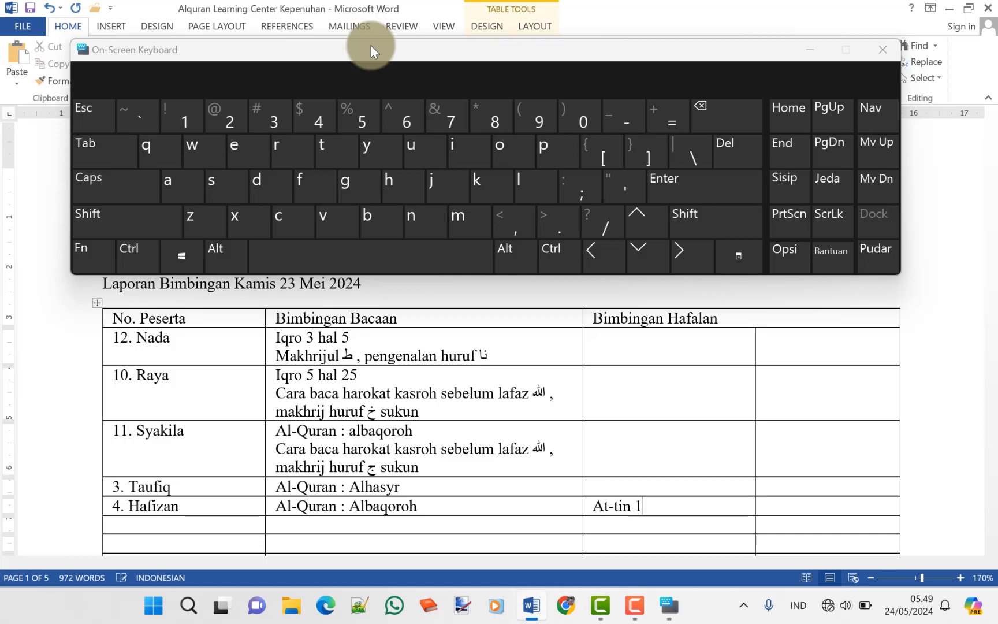
key("BackSpace")
type(": 1-4")
key("Right")
key("Right")
key("Right")
type("6.")
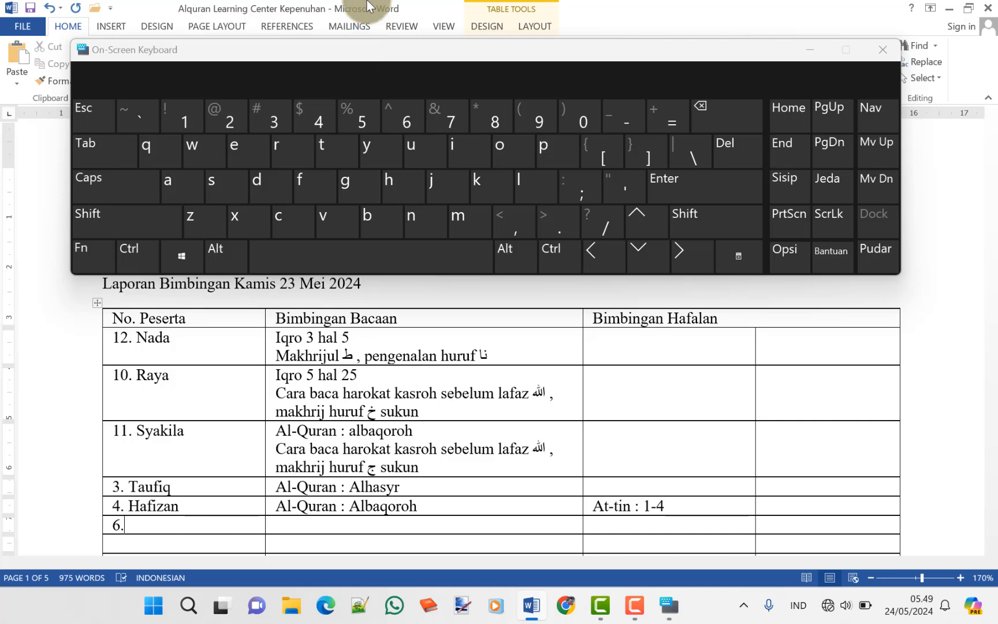
type(" Gi")
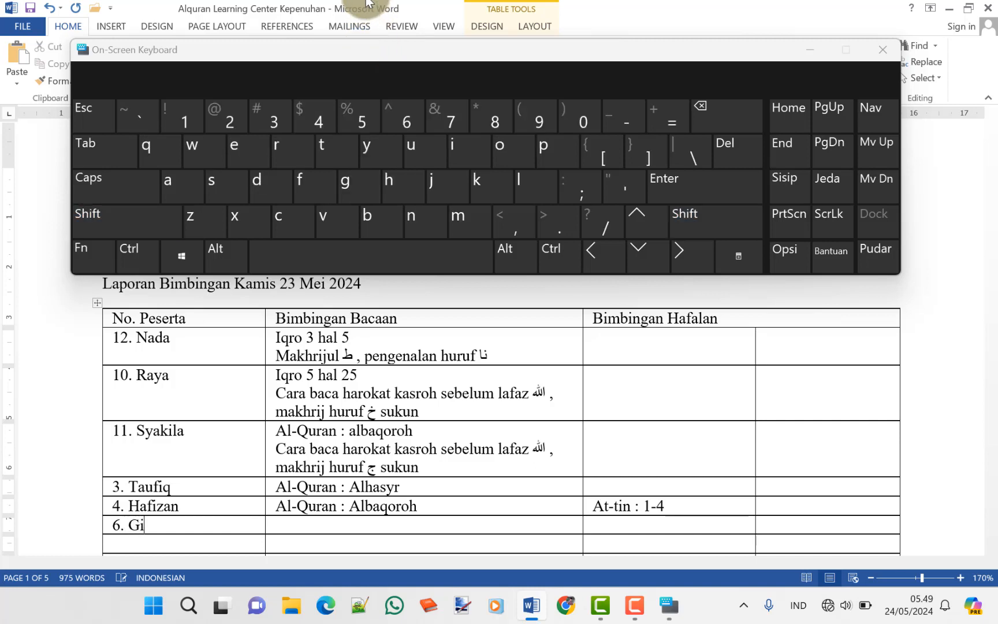
type("bran")
Give Gibran the reading guidance 'Al-Quran : Alimran'
key("Tab")
key("ctrl+v")
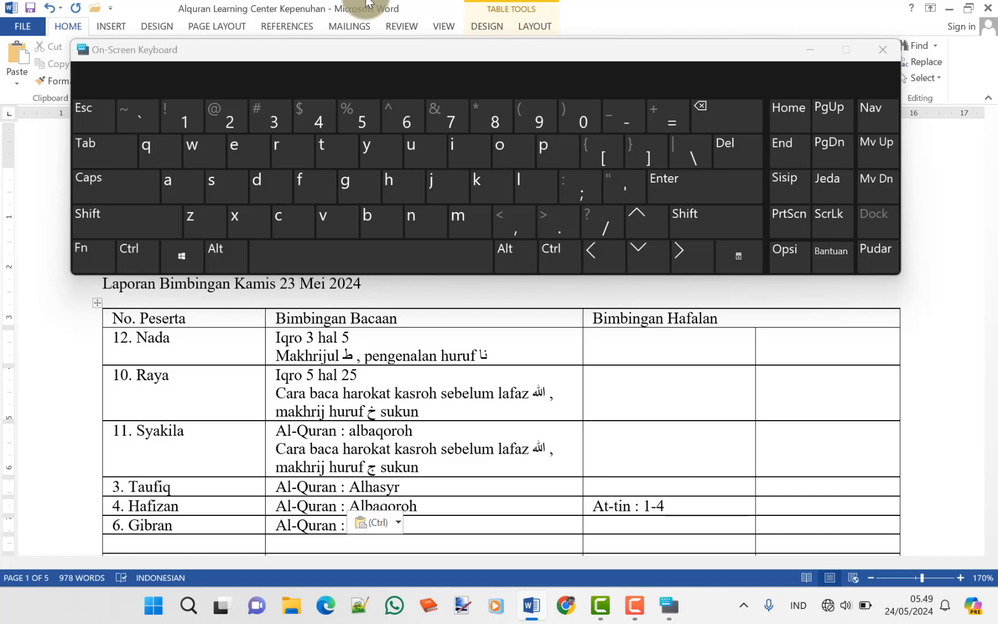
type("A")
type("li")
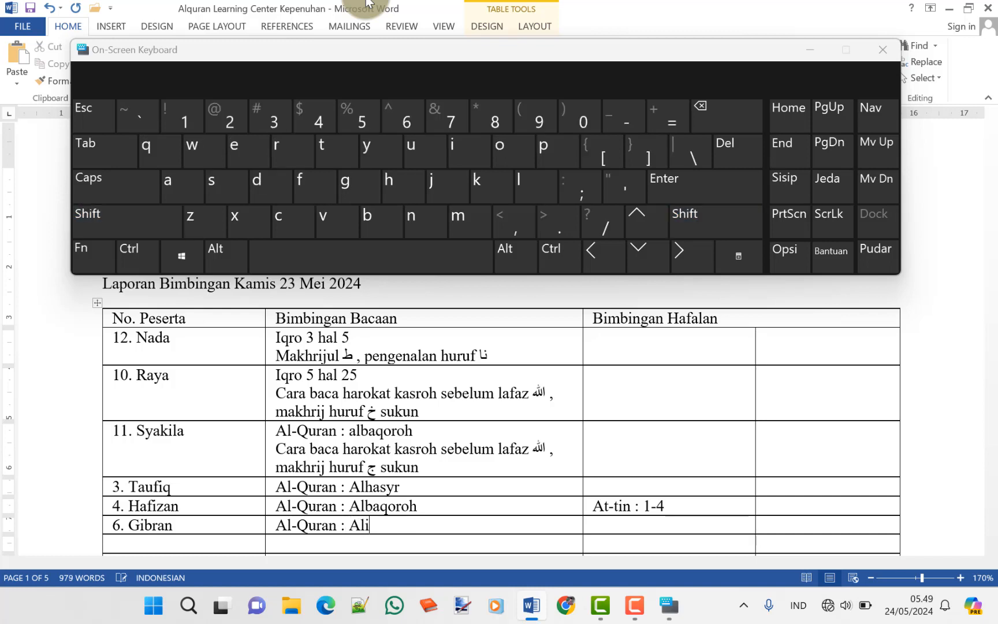
type("mran")
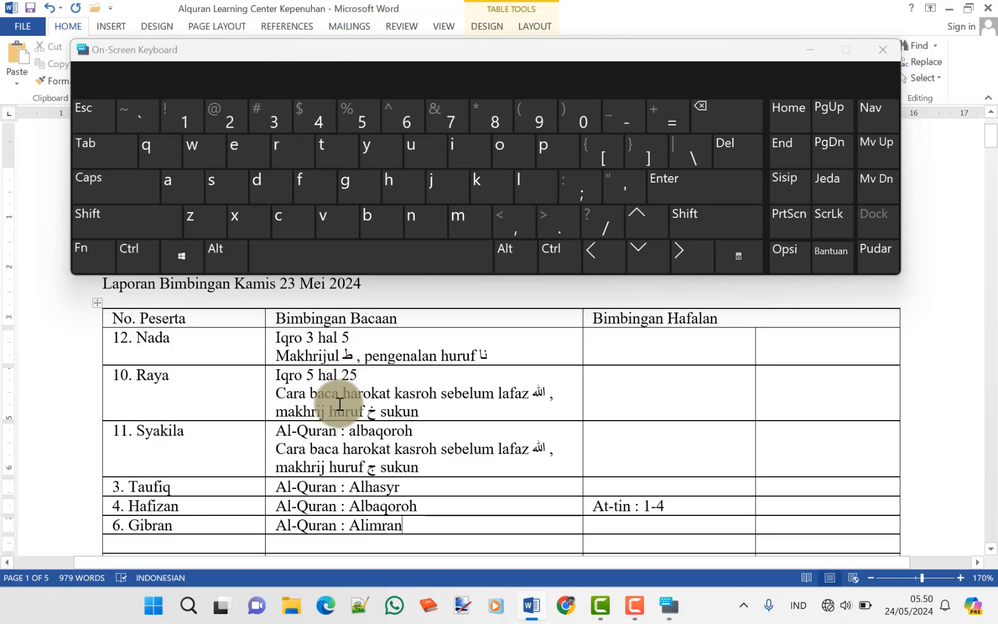
Copy Raya's harokat kasroh line under Gibran's Alimran entry, removing the trailing comma
left_click(277, 392)
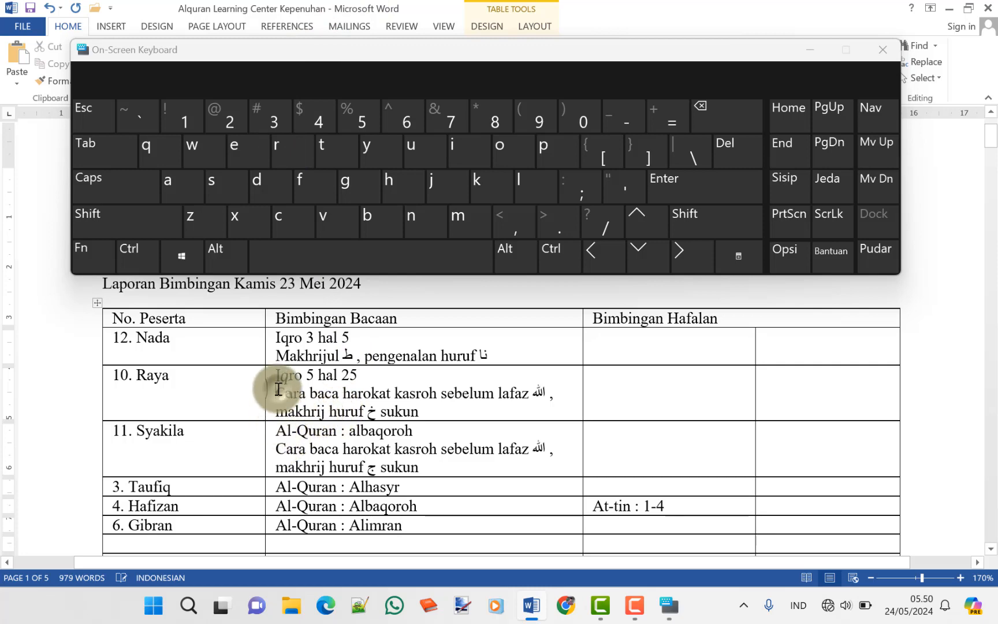
left_click(552, 392, "shift")
key("ctrl+c")
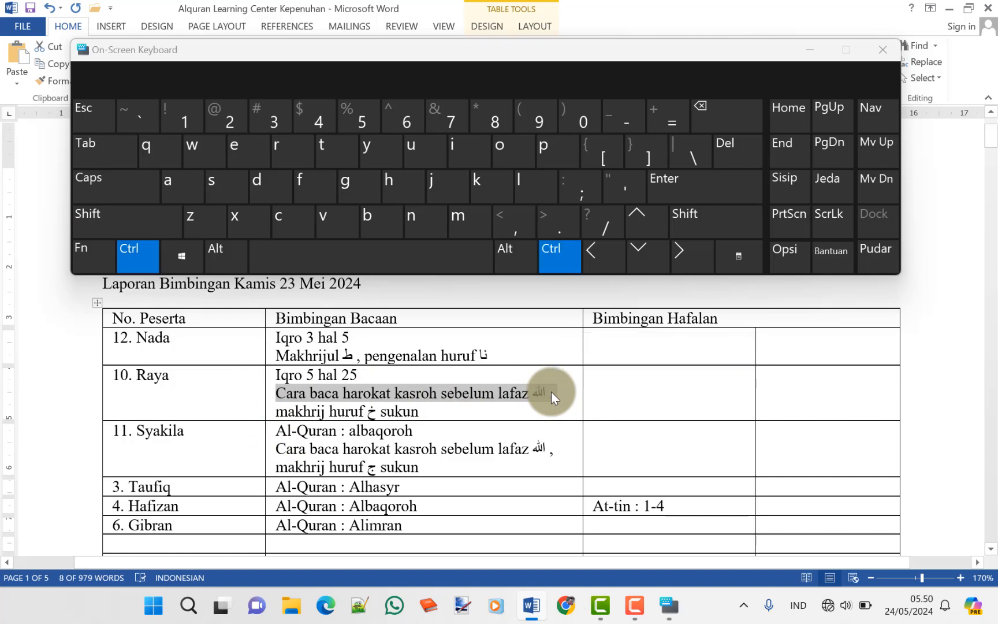
left_click(488, 523)
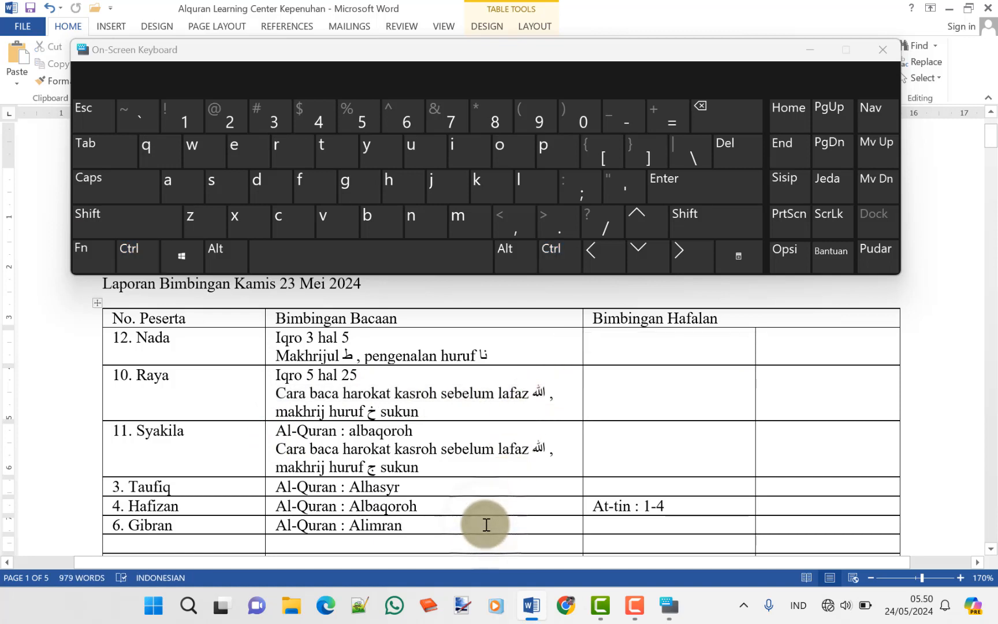
key("Return")
key("ctrl+v")
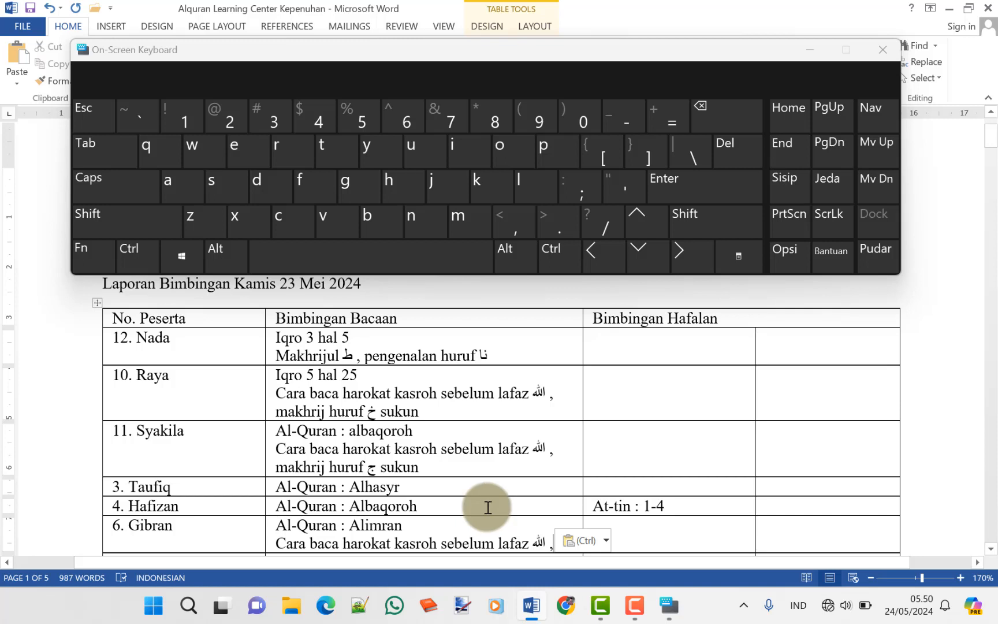
key("BackSpace")
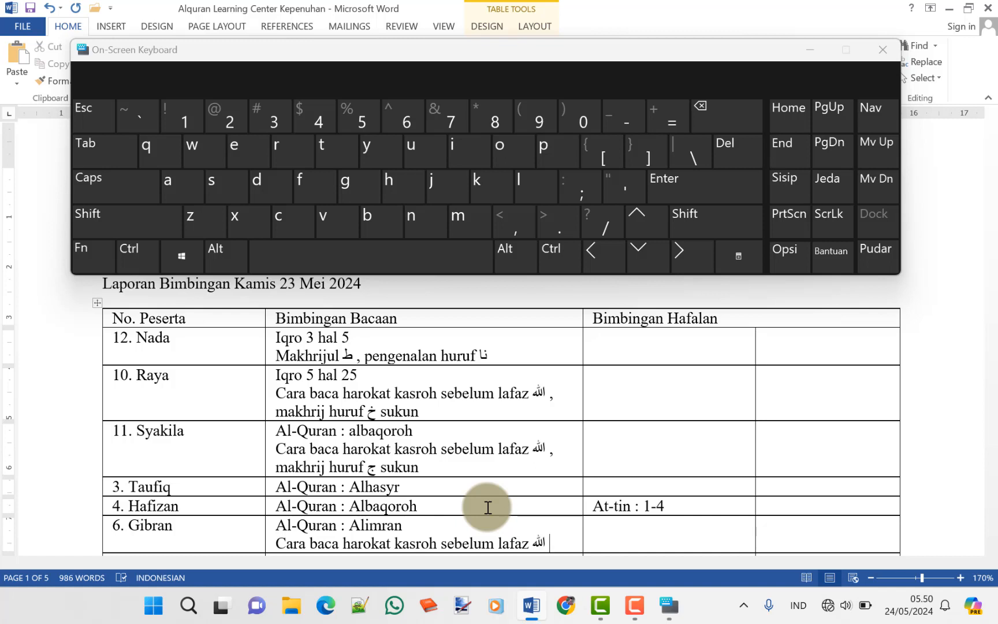
Enter Gibran's memorisation as 'Yasin : 1-4'
key("Tab")
type("Yasin : ")
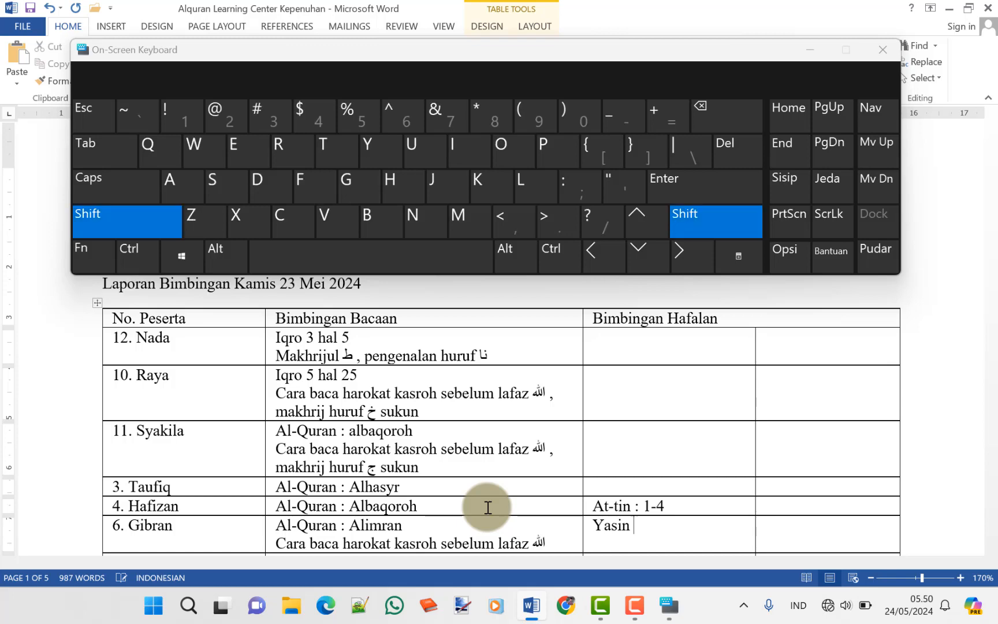
type("1-")
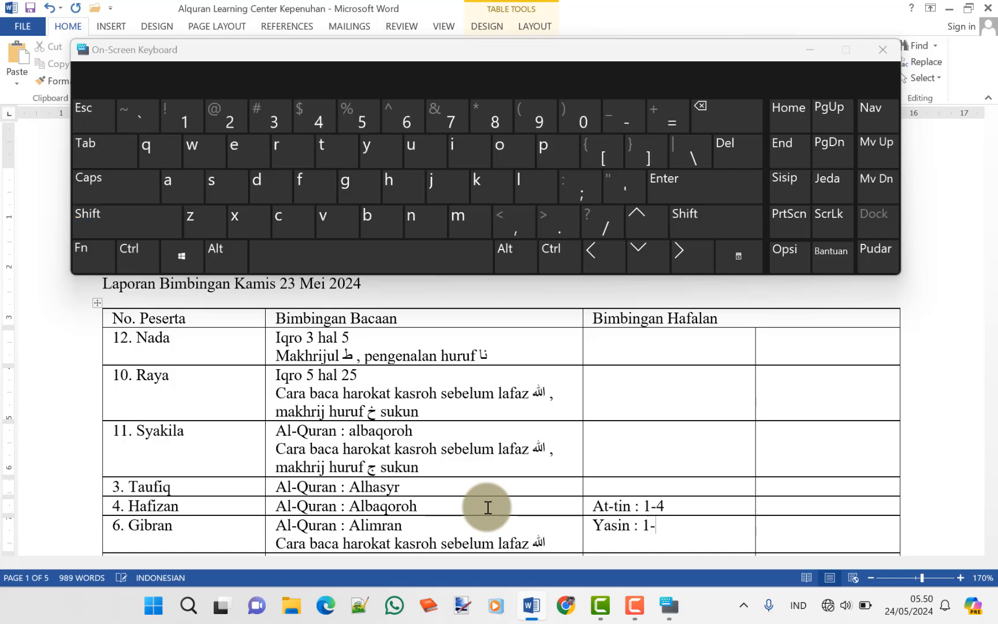
type("4")
scroll(488, 507, "down", 6)
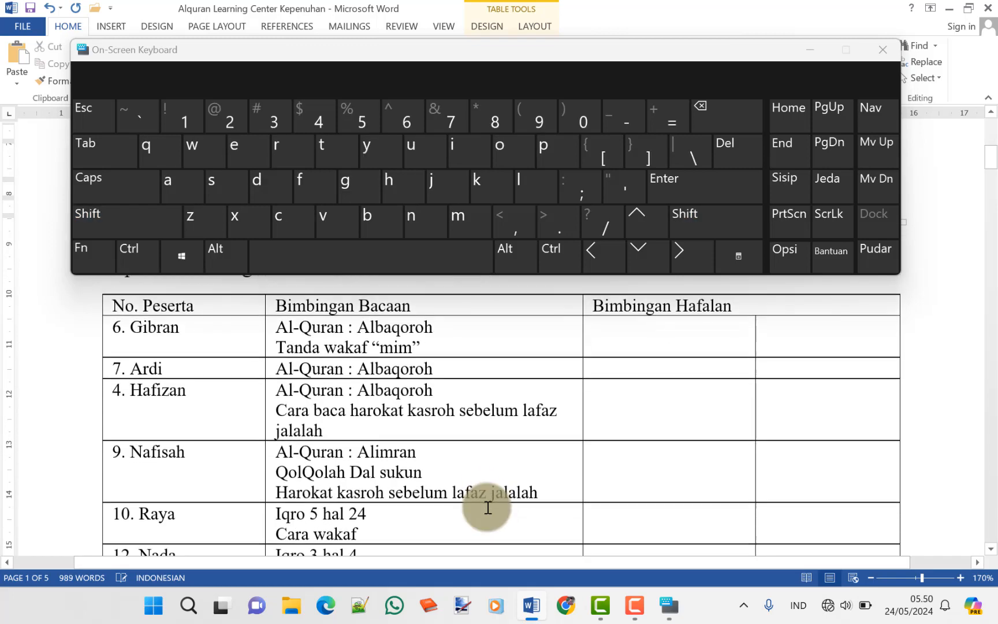
scroll(456, 490, "down", 3)
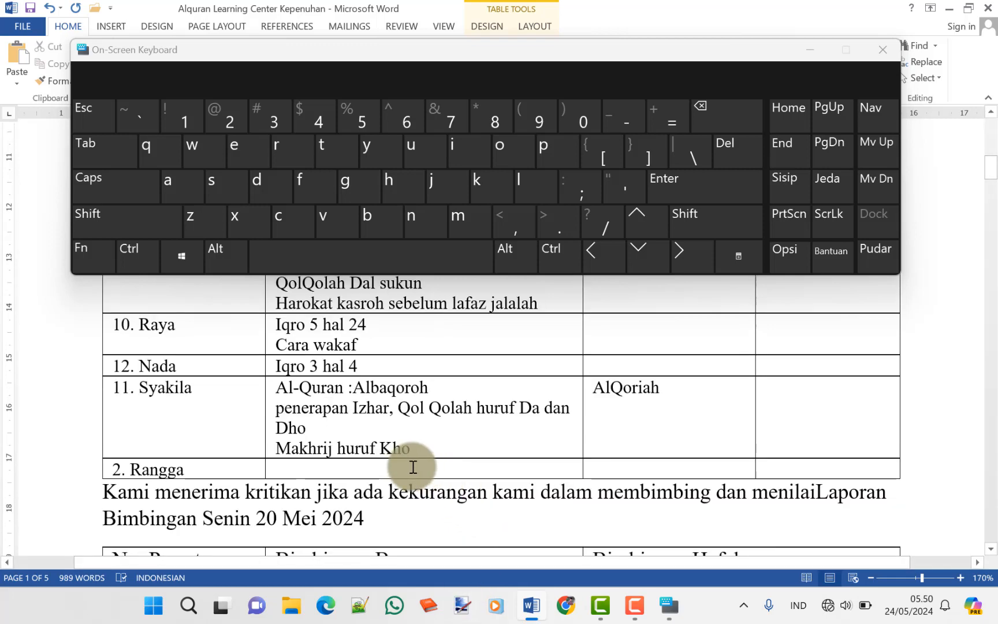
scroll(413, 467, "up", 9)
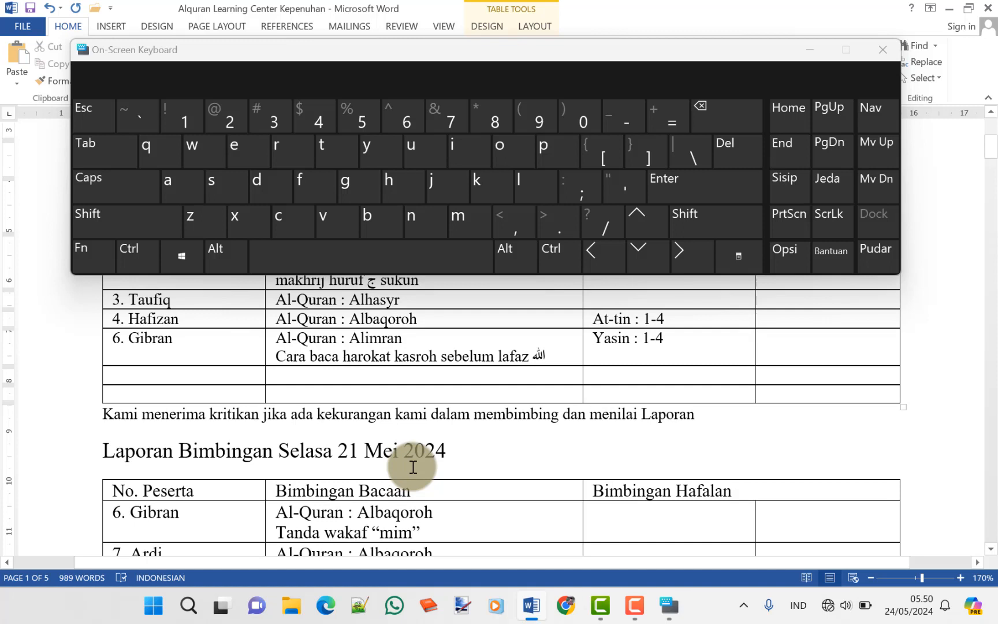
Add row '9. Nafisah' reading 'Al-Quran : Alimran' and close the on-screen keyboard
type("9")
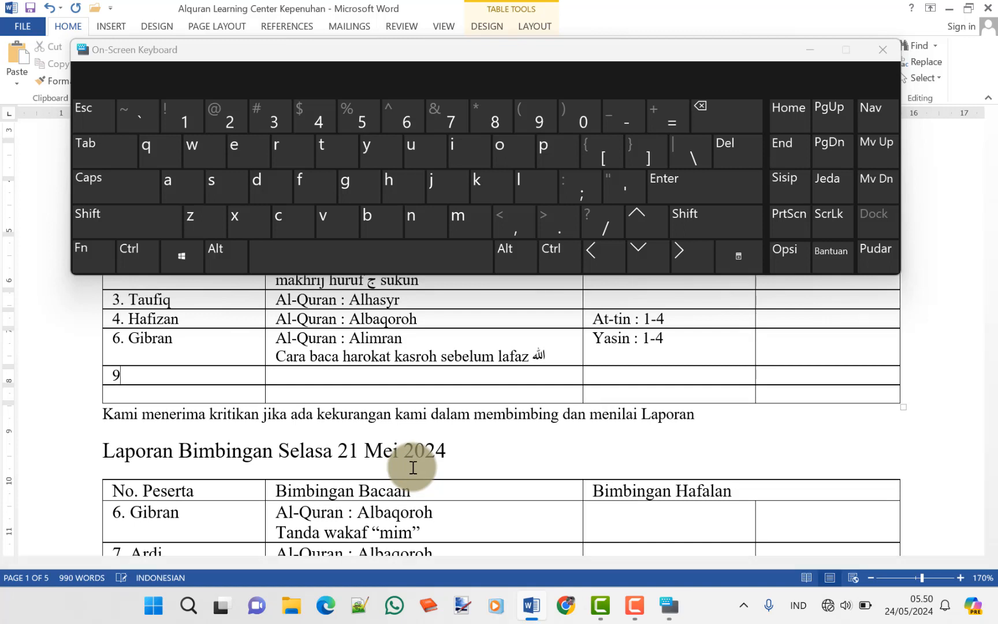
type(". Nafusa")
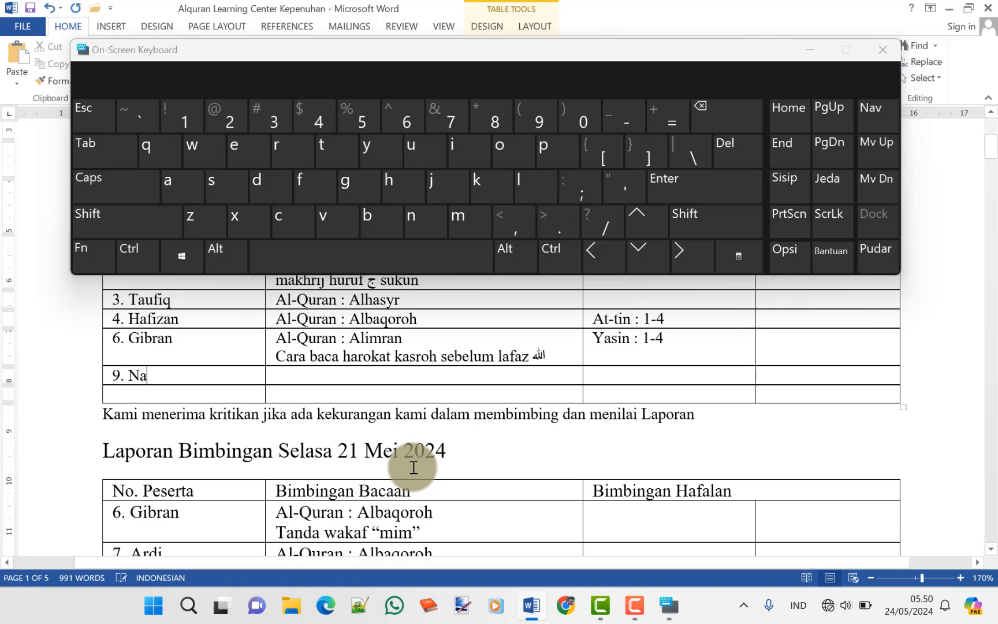
key("BackSpace")
key("BackSpace")
key("BackSpace")
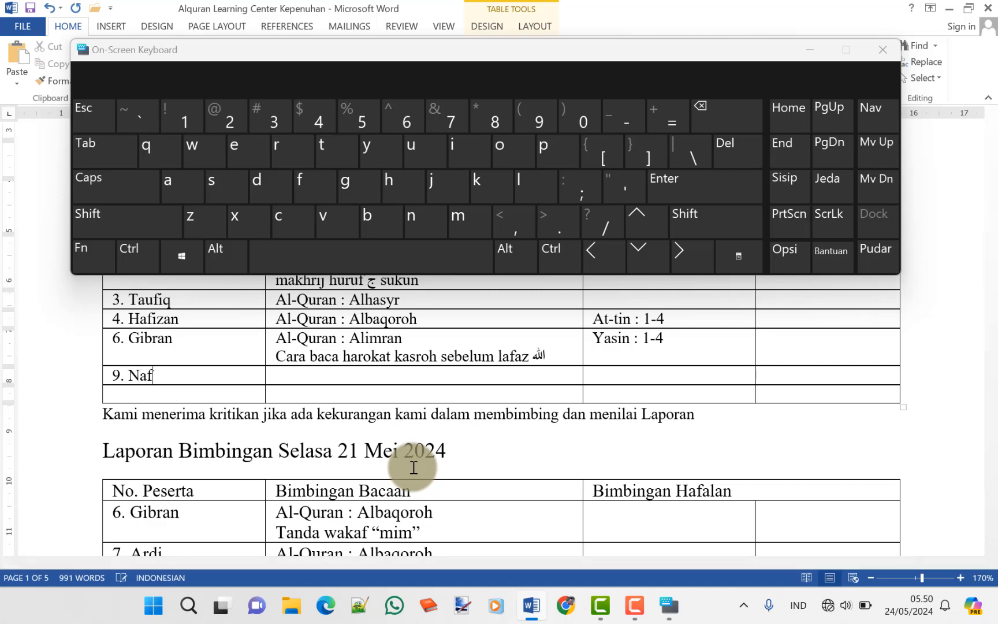
type("isah")
key("Tab")
key("ctrl+v")
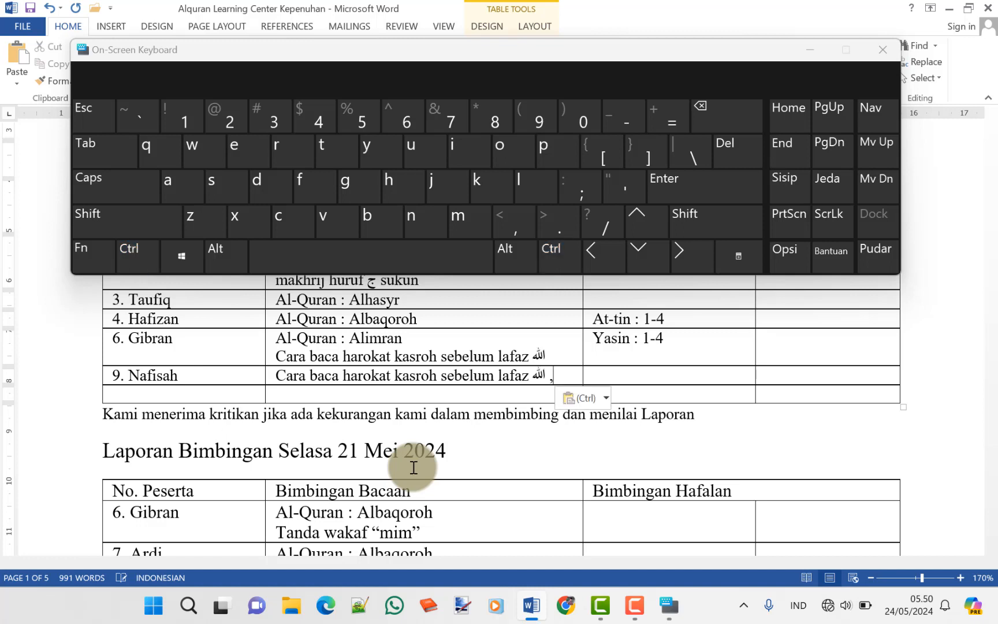
key("ctrl+z")
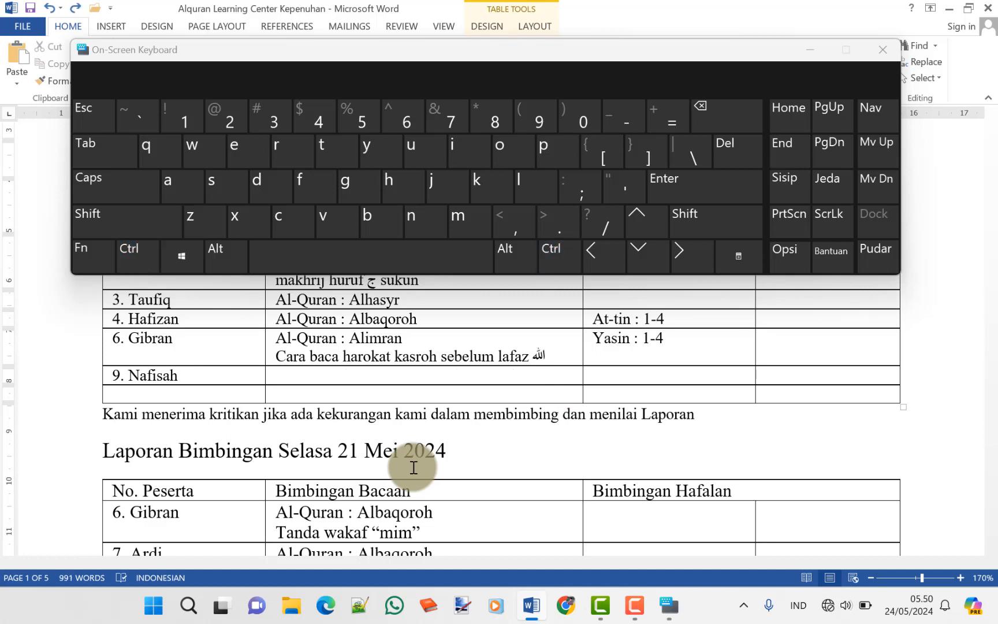
type("Al-Qura")
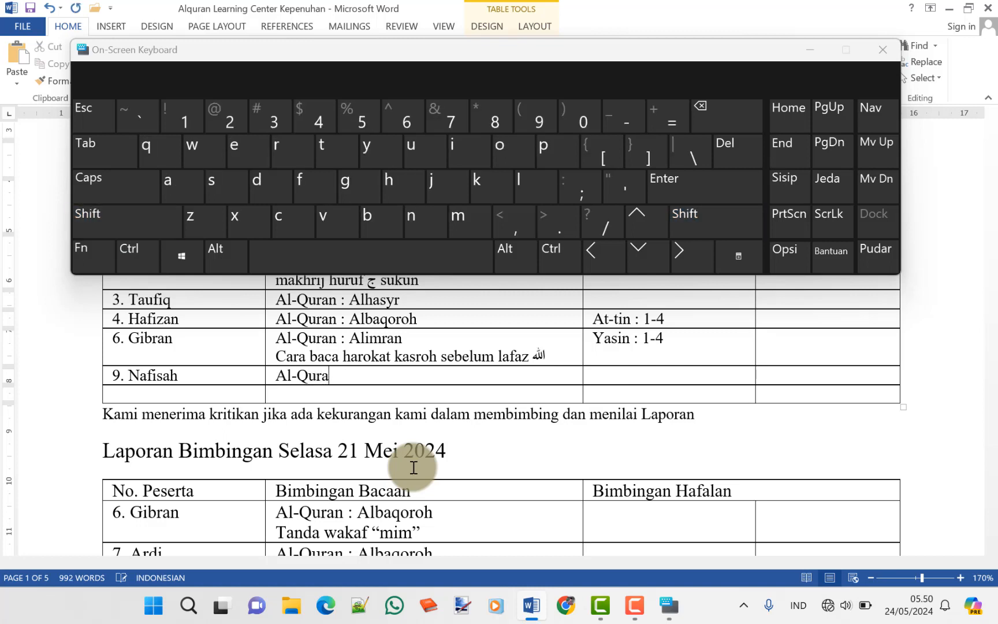
type("n : Alimran")
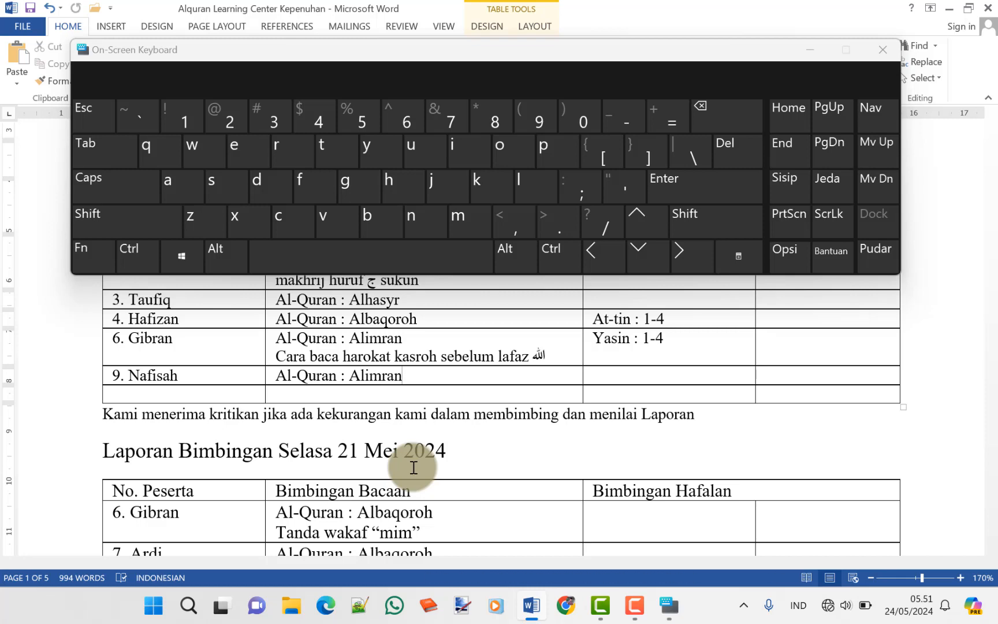
left_click(879, 52)
scroll(560, 327, "up", 3)
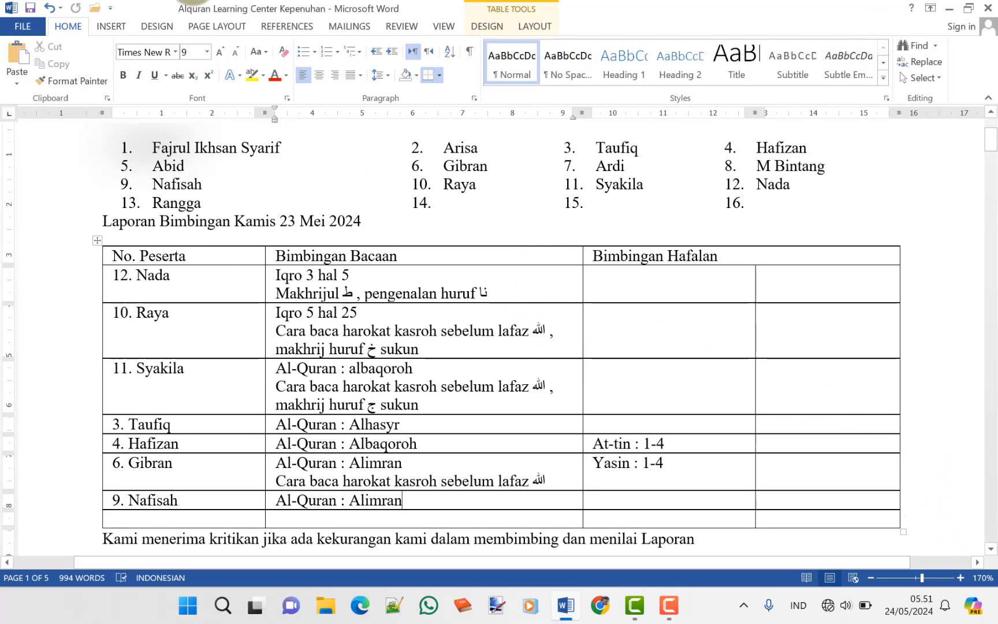
Save the tutoring report and zoom out to 120% so the page header shows
left_click(32, 7)
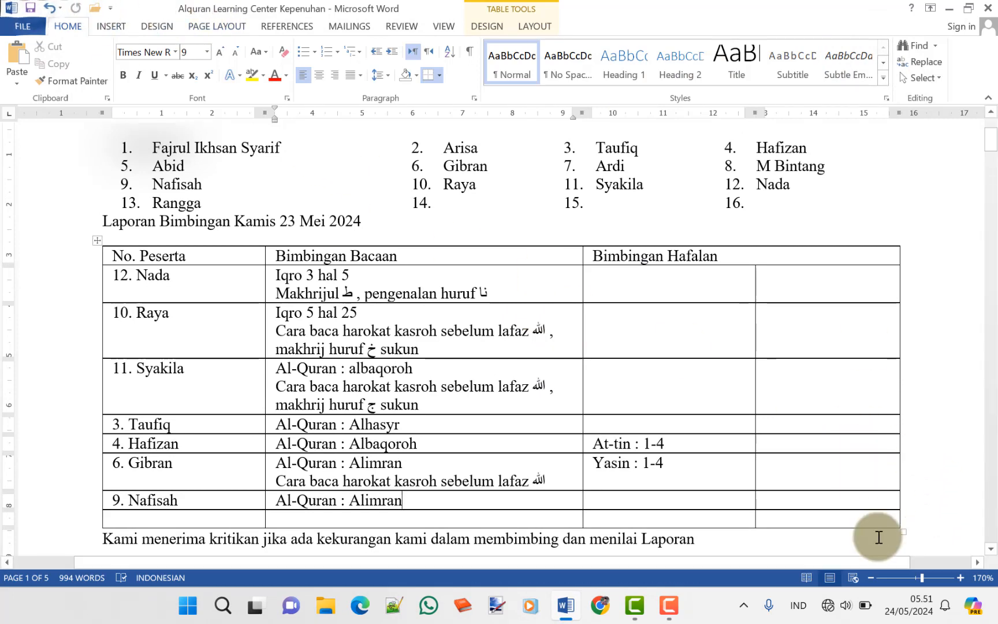
left_click(872, 580)
left_click(873, 579)
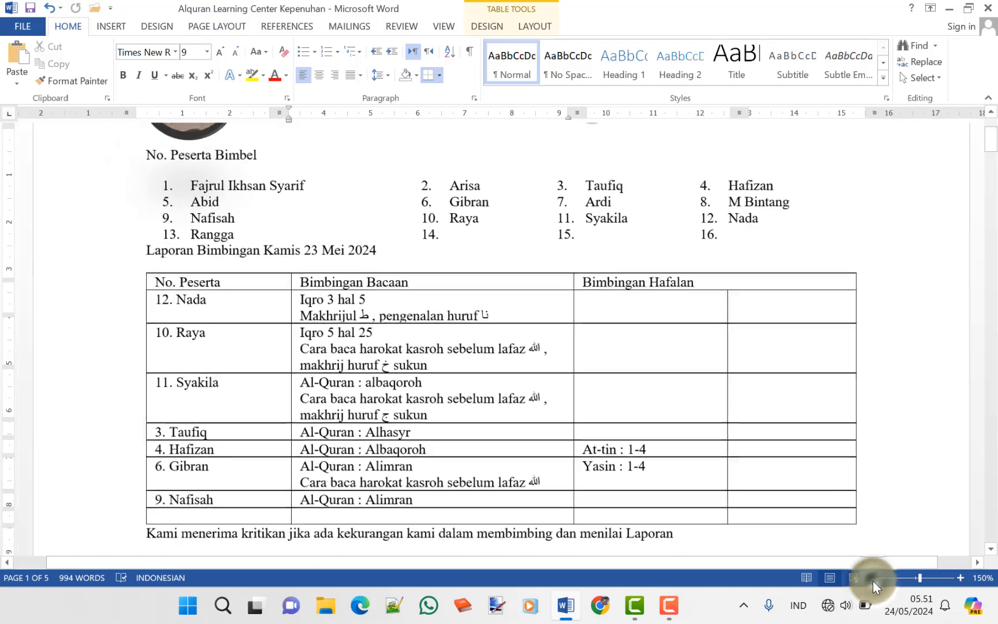
left_click(873, 580)
left_click(872, 580)
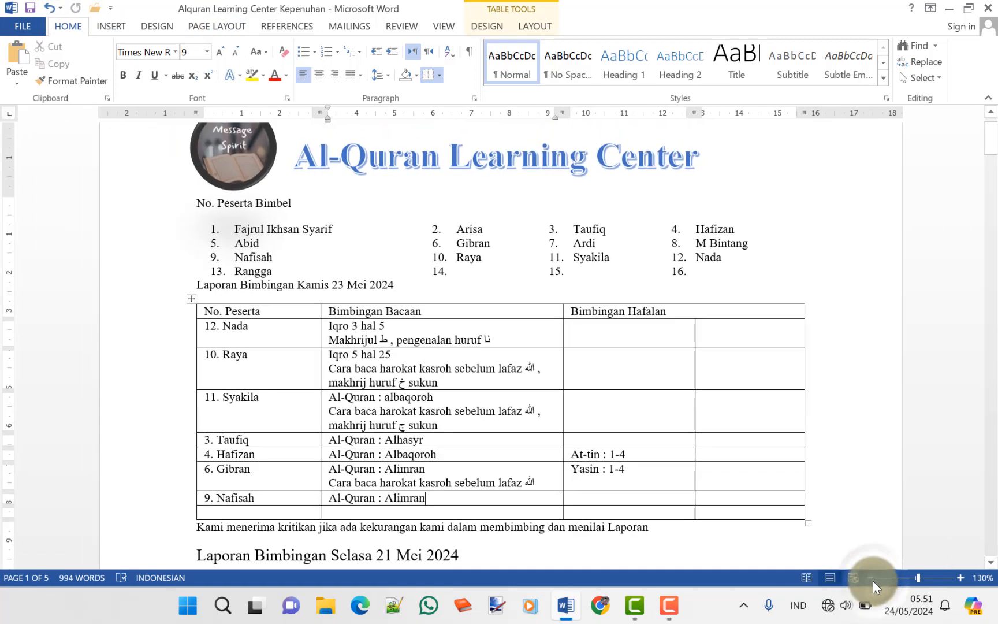
left_click(872, 579)
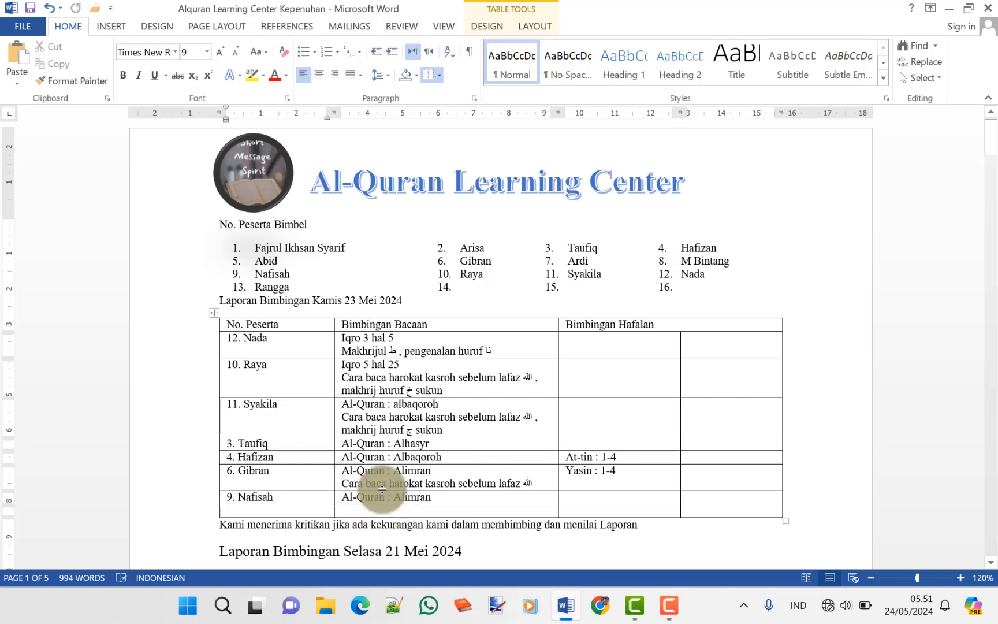
Delete the entire blank row beneath 9. Nafisah
key("shift+Up")
key("shift+Right")
key("shift+Right")
key("shift+Right")
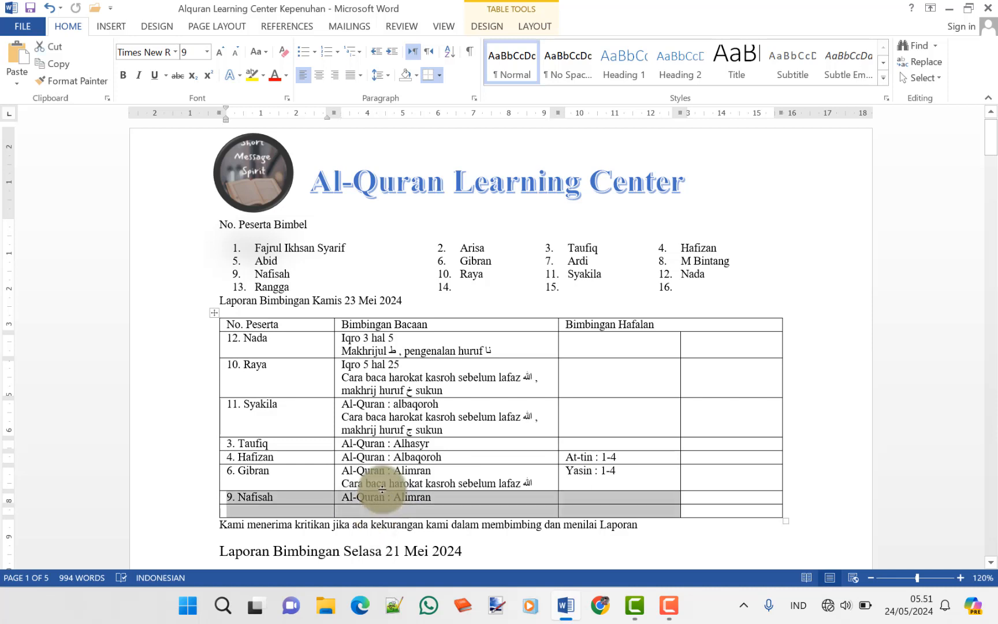
key("shift+Down")
key("BackSpace")
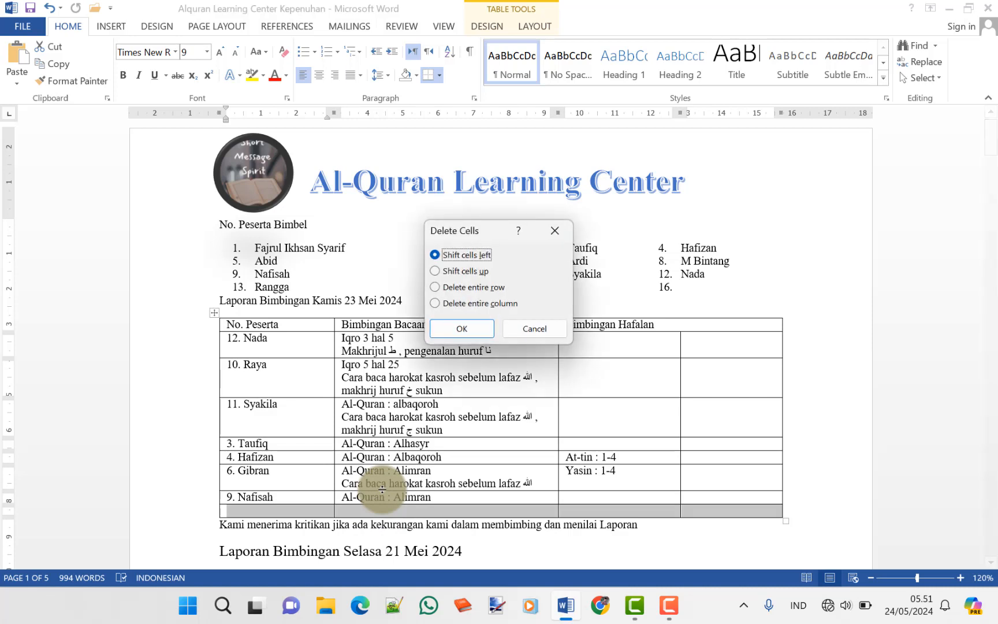
key("Return")
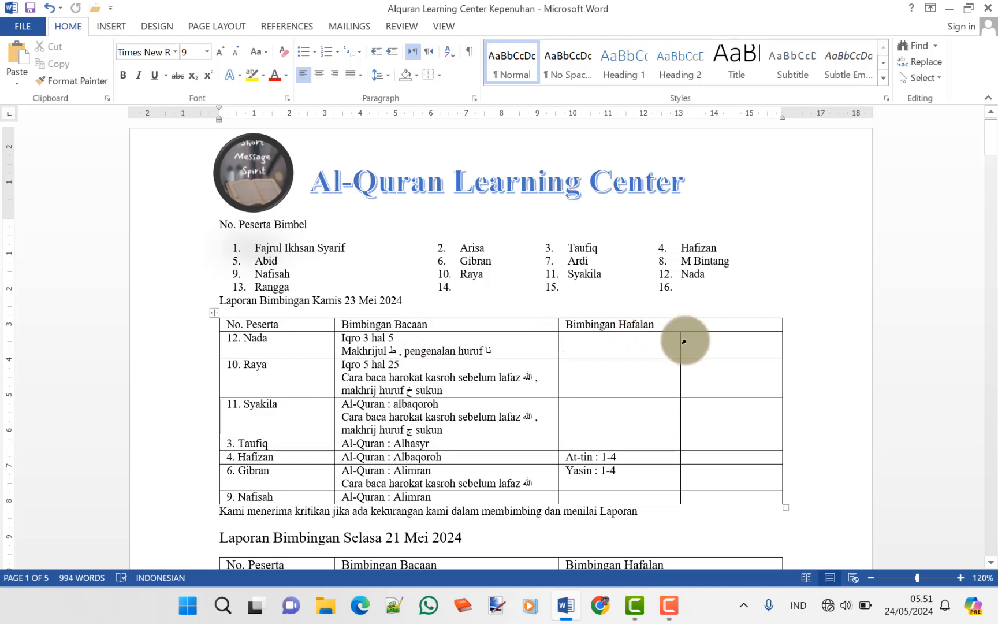
Center the header labels No. Peserta, Bimbingan Bacaan and Bimbingan Hafalan
left_click(259, 319)
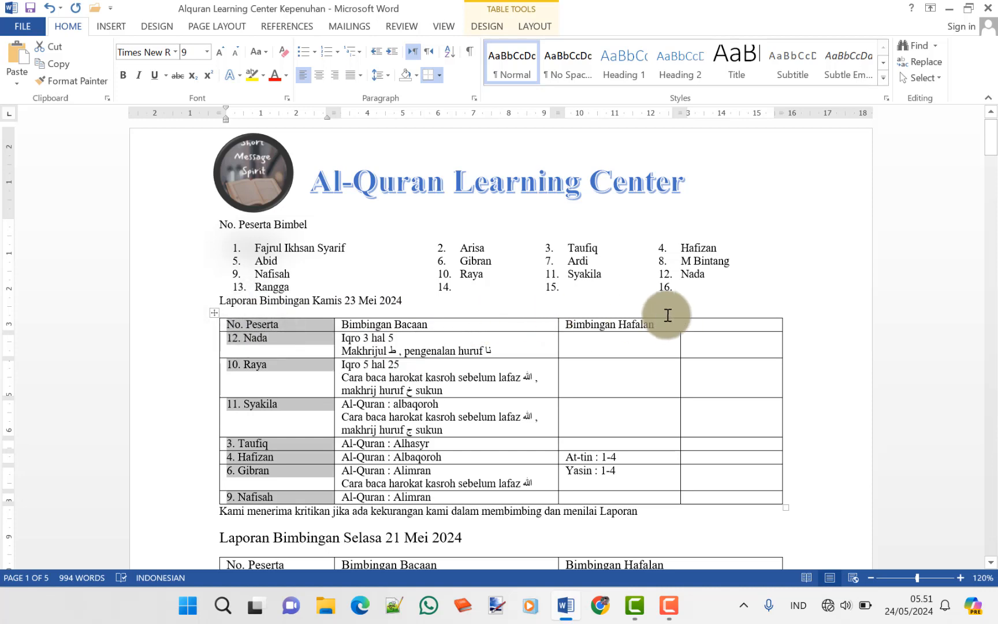
left_click(667, 314, "shift")
left_click(649, 325)
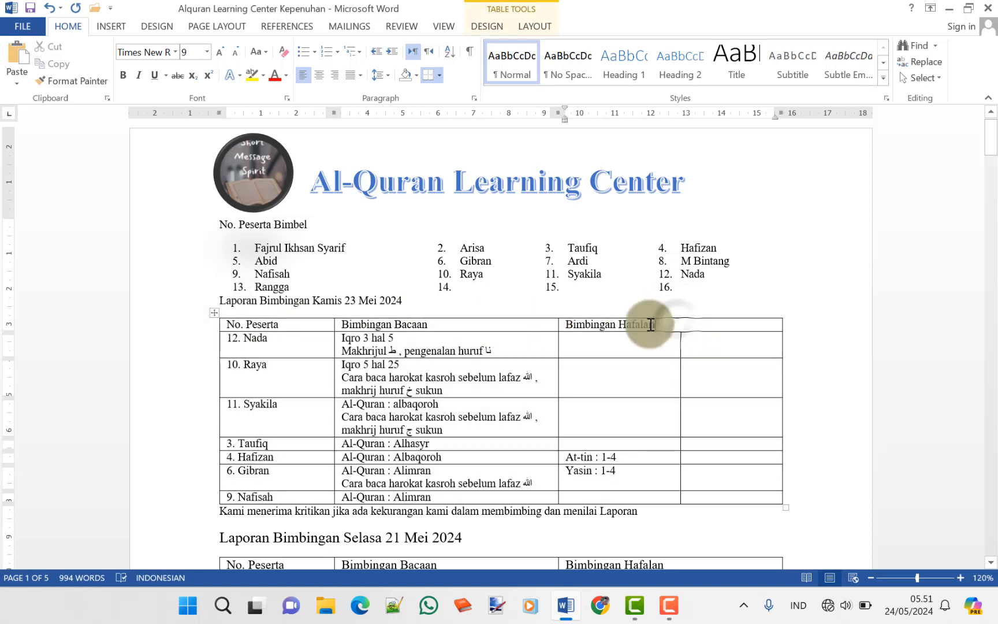
left_click(299, 325, "shift")
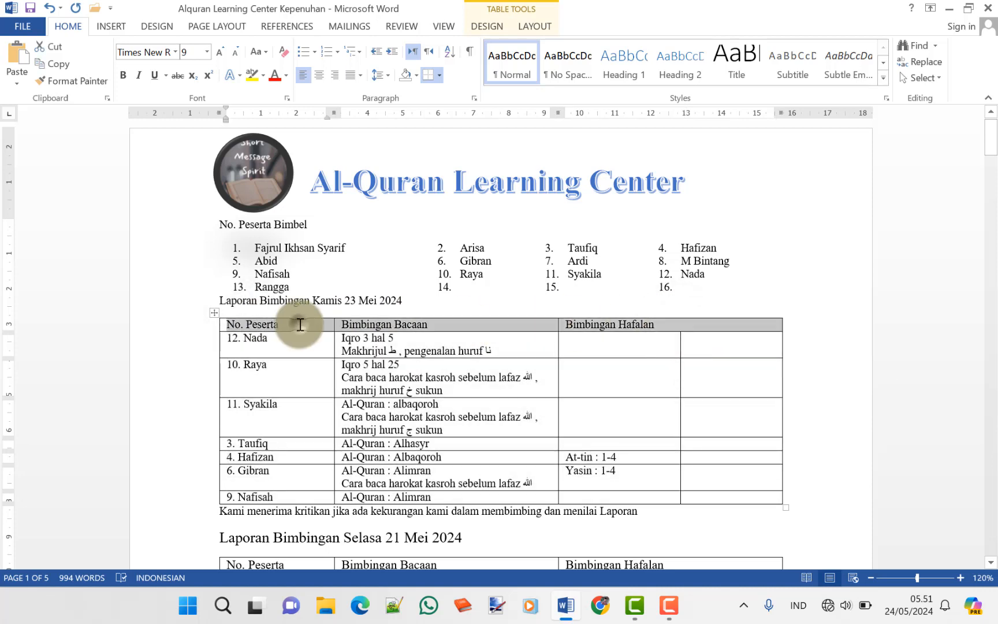
left_click(324, 75)
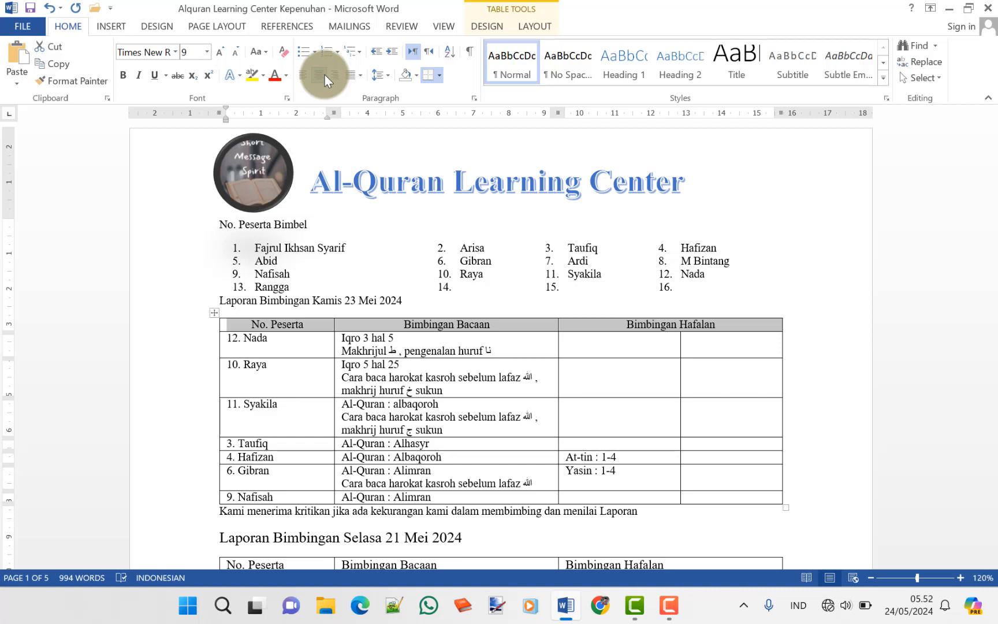
left_click(188, 472)
left_click(830, 508)
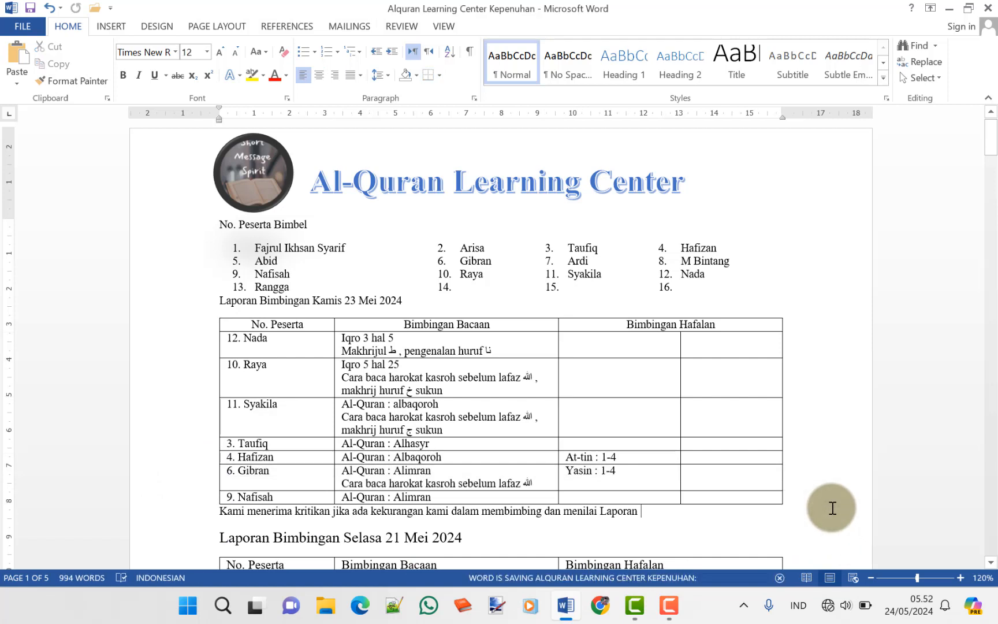
In a new blank document, insert a screen clipping of the report heading, participant list and 23 Mei 2024 table
key("ctrl+n")
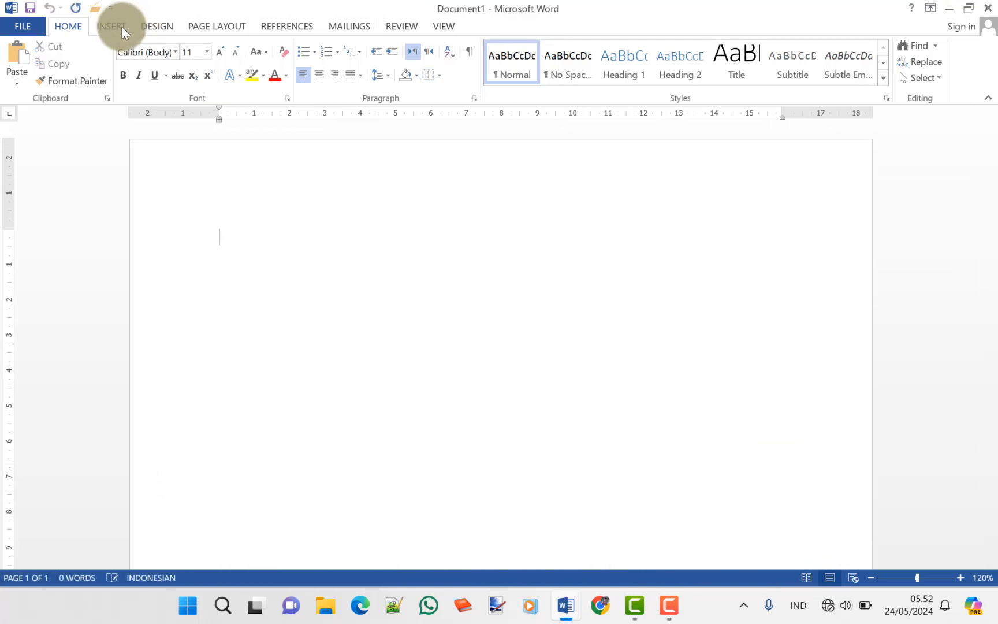
left_click(120, 27)
left_click(328, 49)
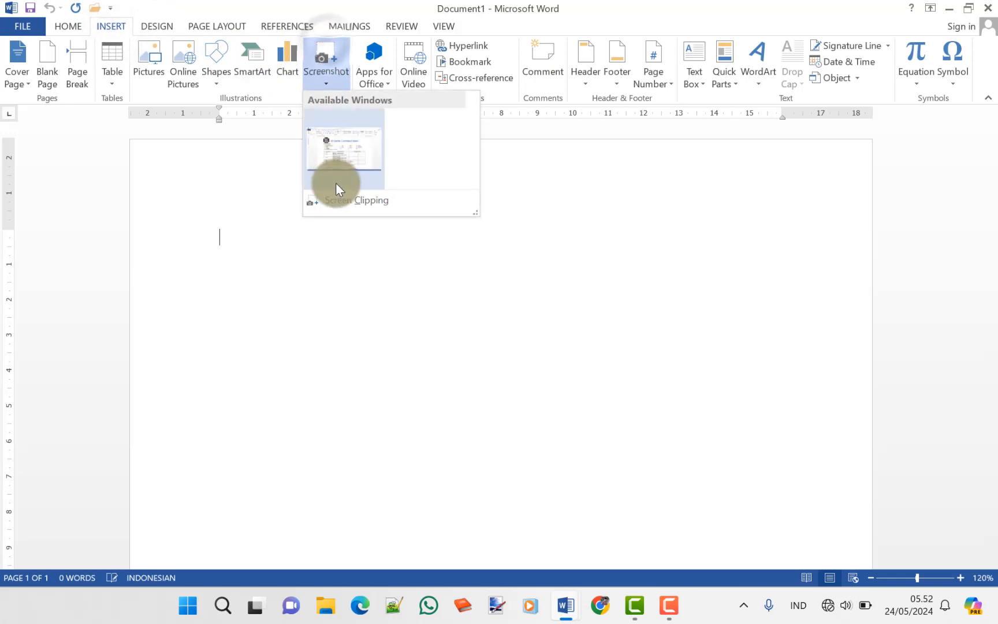
left_click(341, 200)
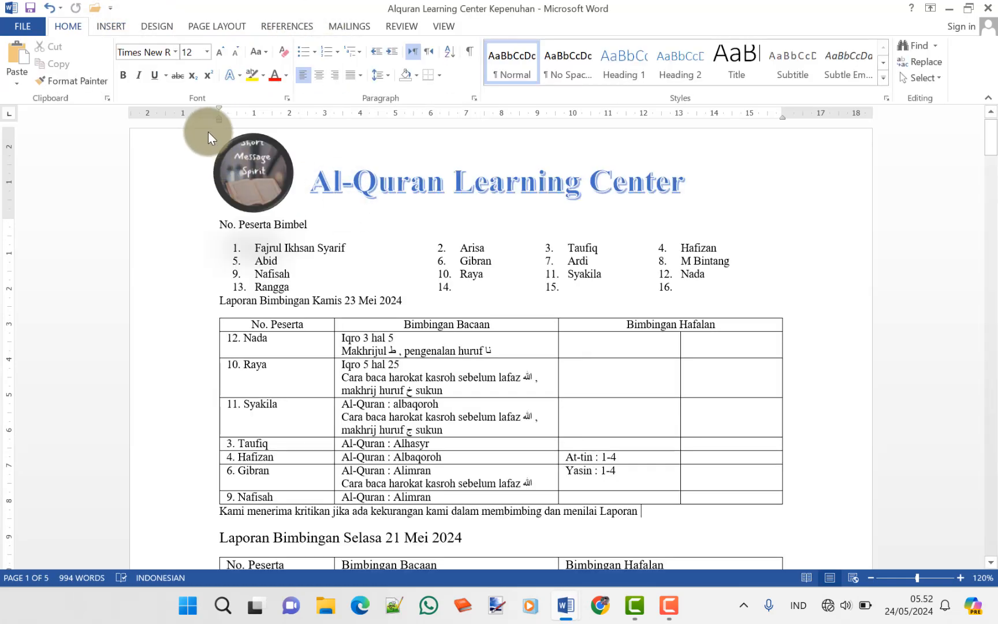
left_click_drag(207, 132, 787, 521)
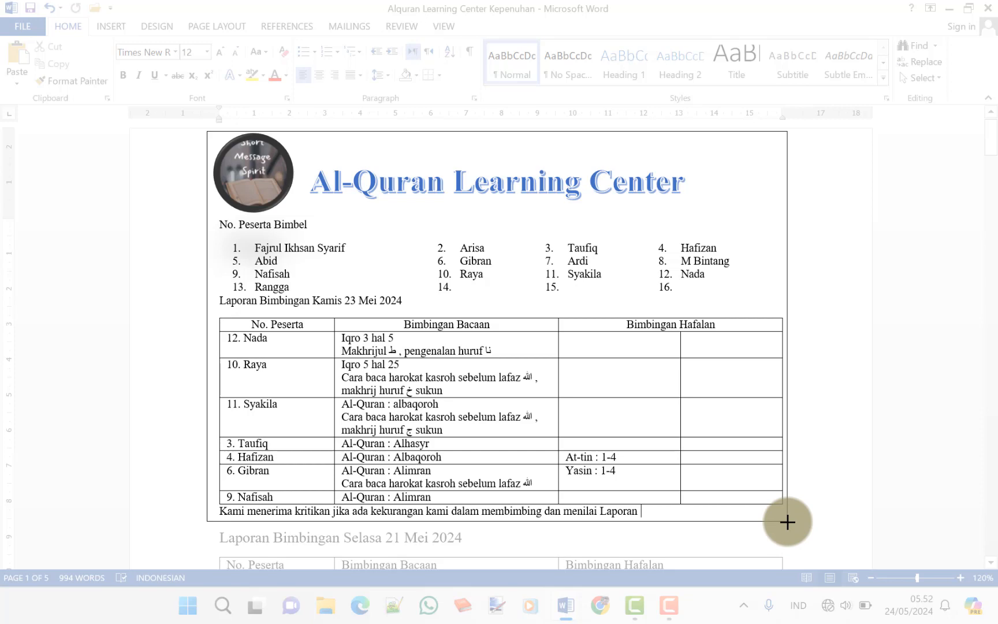
left_click_drag(787, 521, 787, 522)
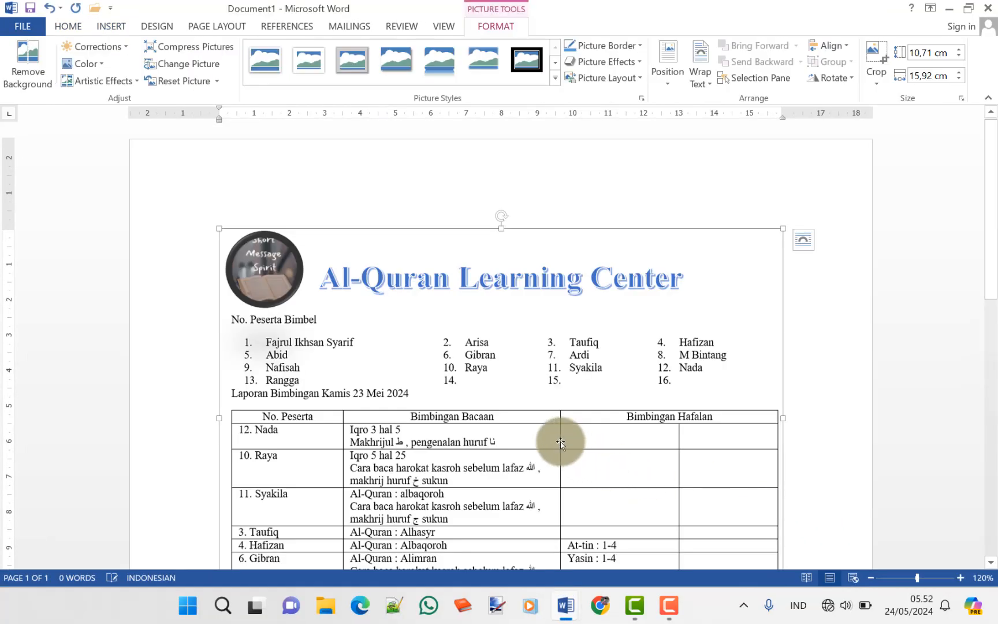
Save the clipping as PNG picture b10, then delete it and minimize Document1
right_click(526, 392)
left_click(551, 211)
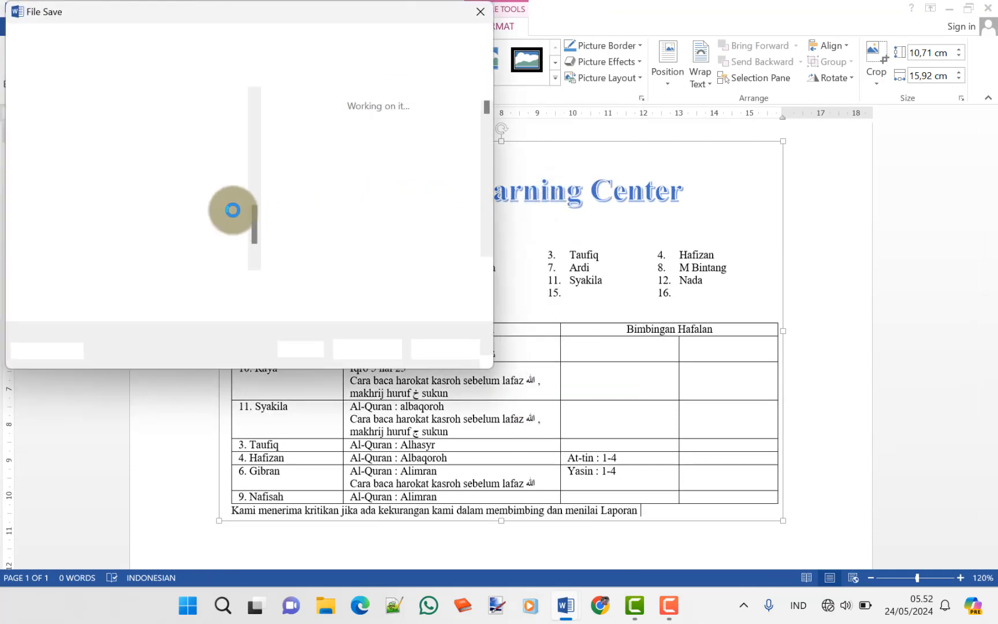
type("b")
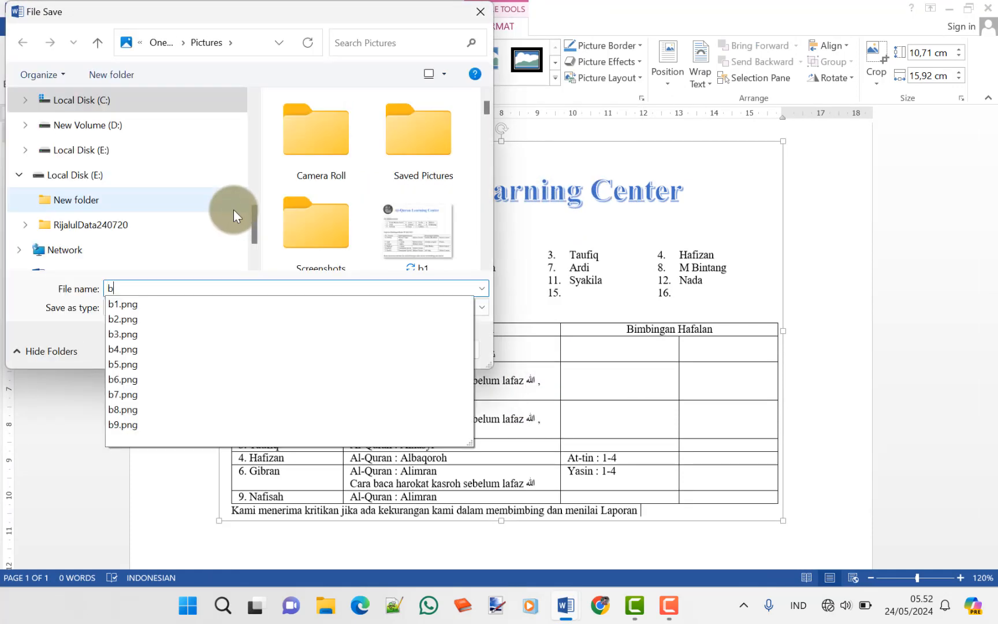
type("10")
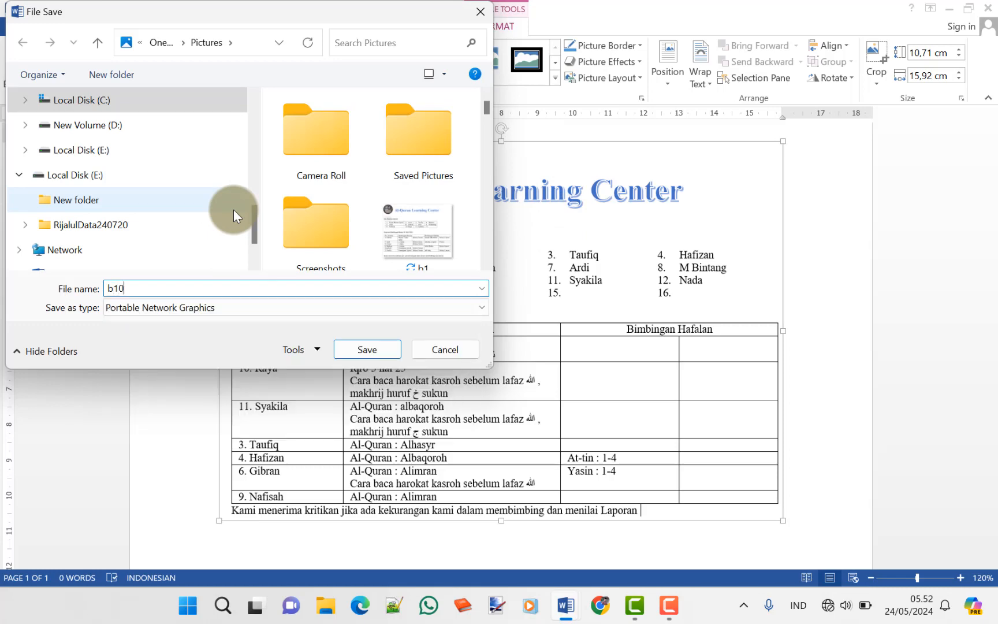
key("Return")
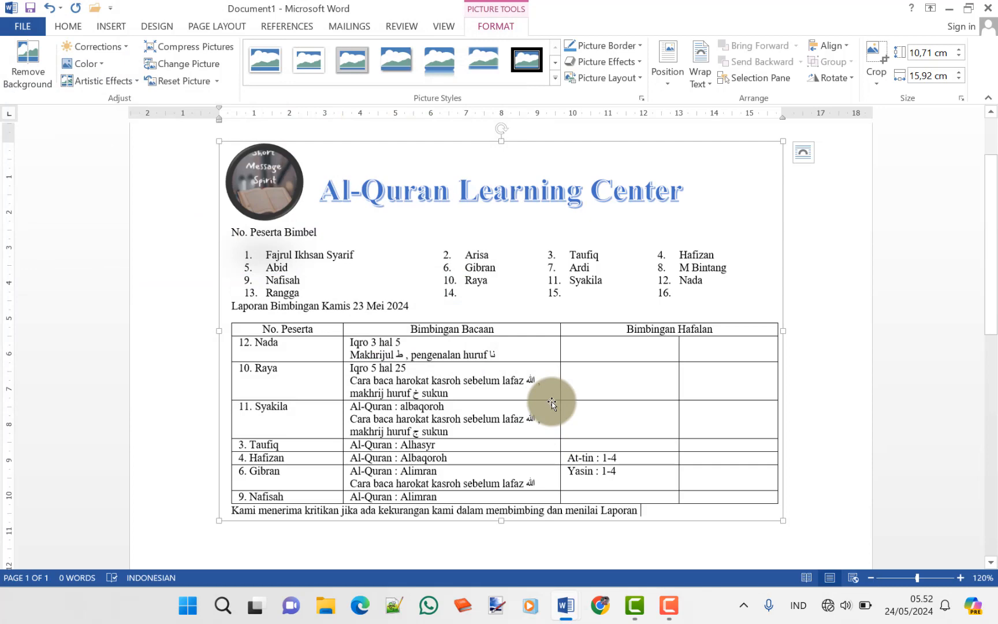
key("Delete")
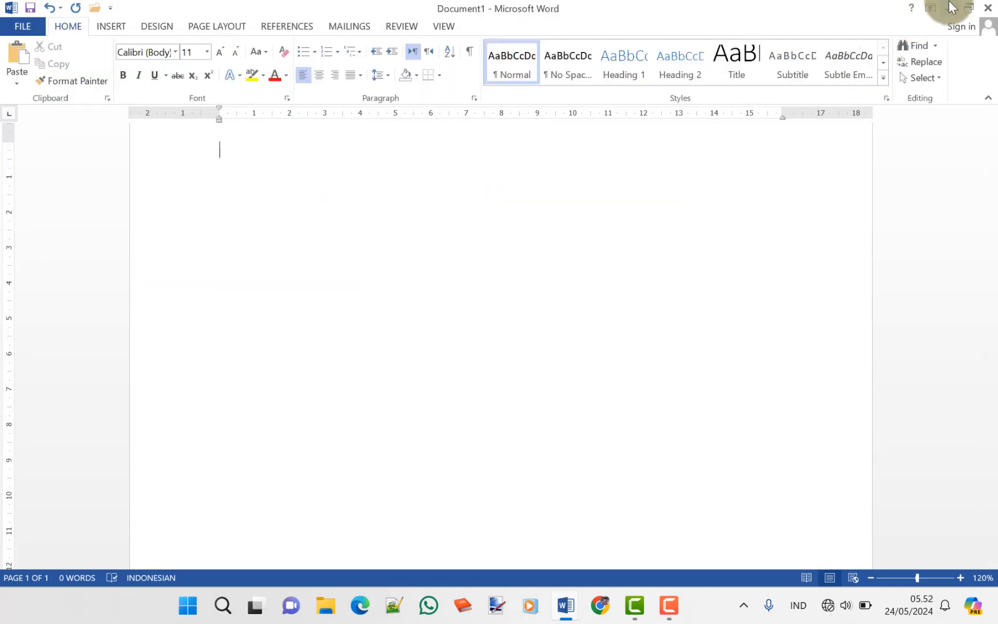
left_click(950, 8)
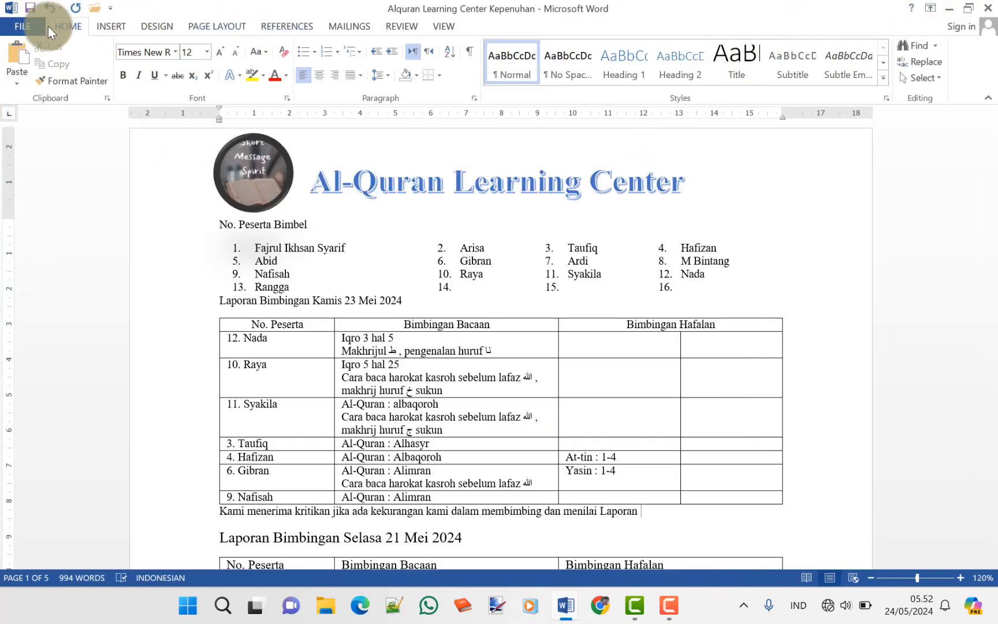